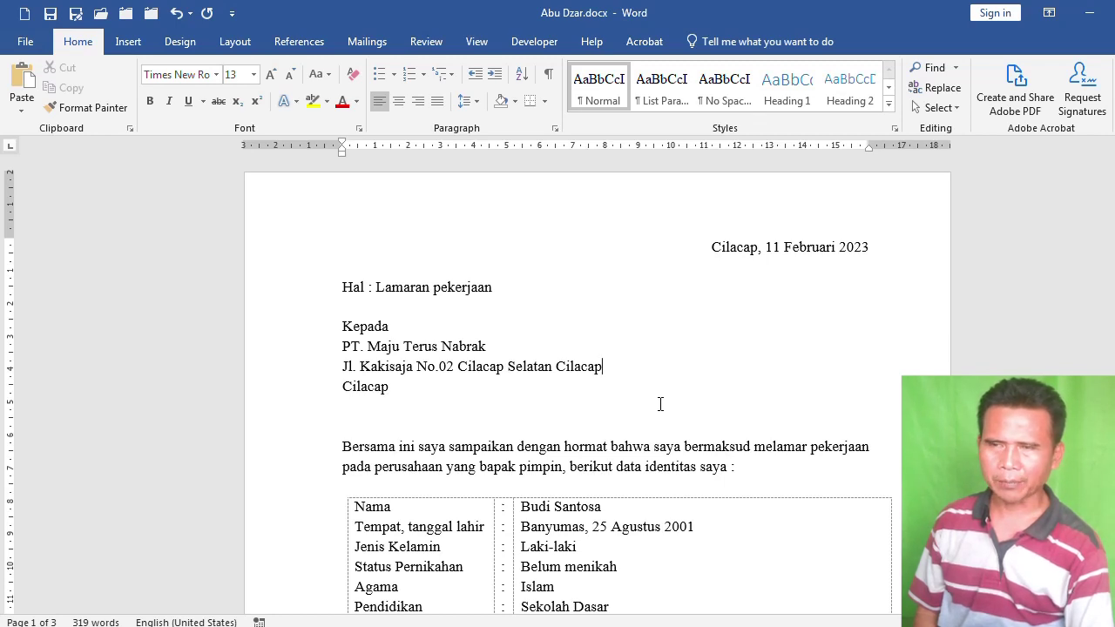
# - Examine the letter's date line, subject line and recipient address block at the start of the job application
pyautogui.scroll(-1, 662, 401)
pyautogui.scroll(1, 662, 401)
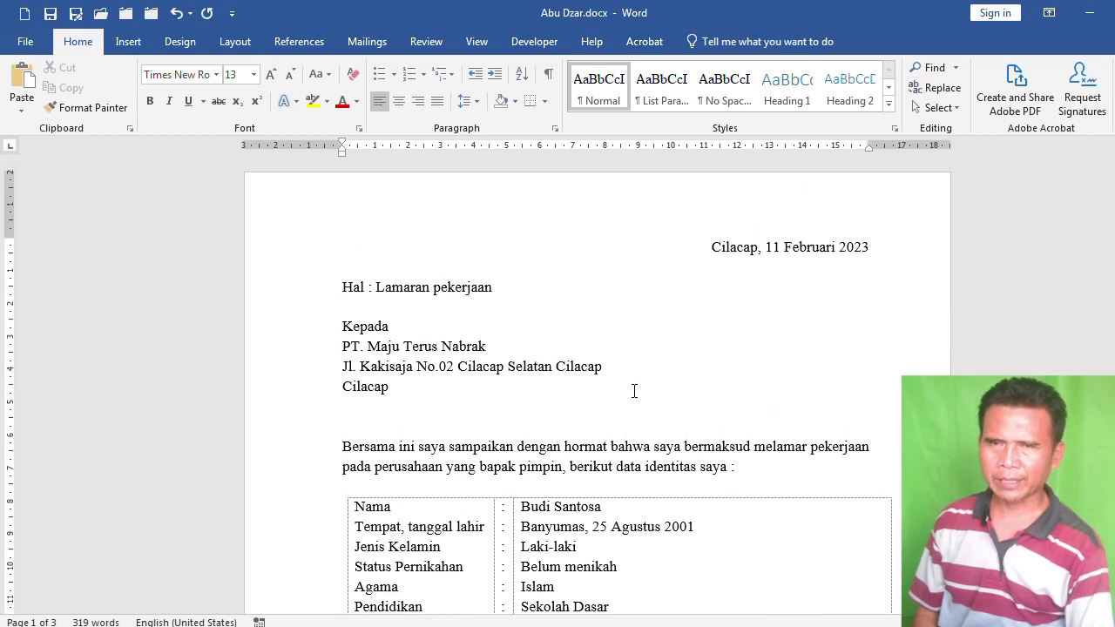
pyautogui.click(301, 251)
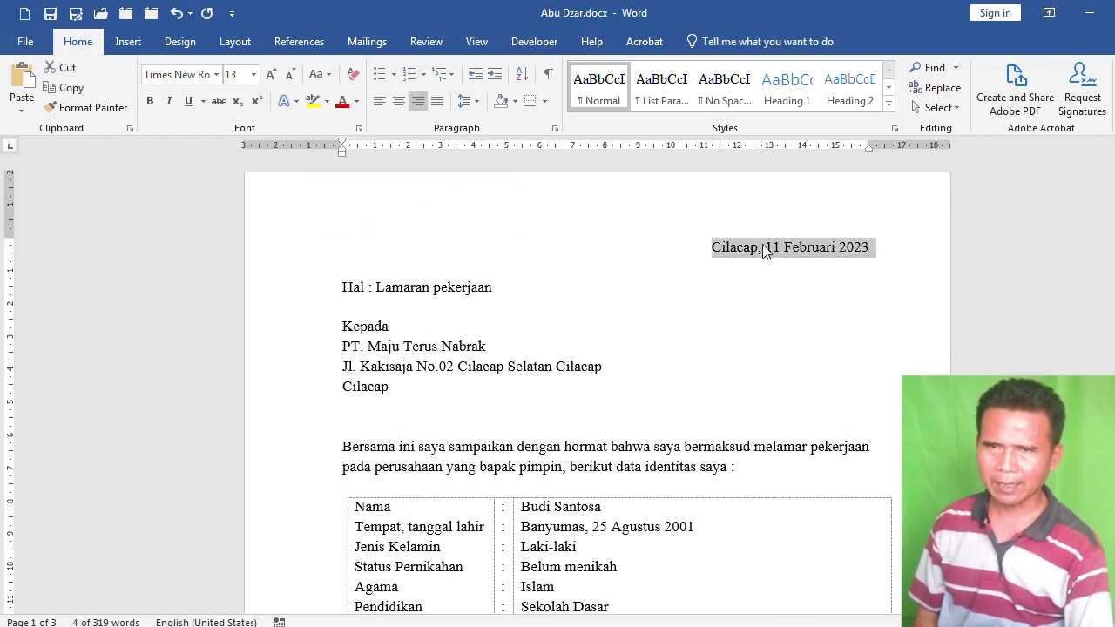
pyautogui.click(287, 291)
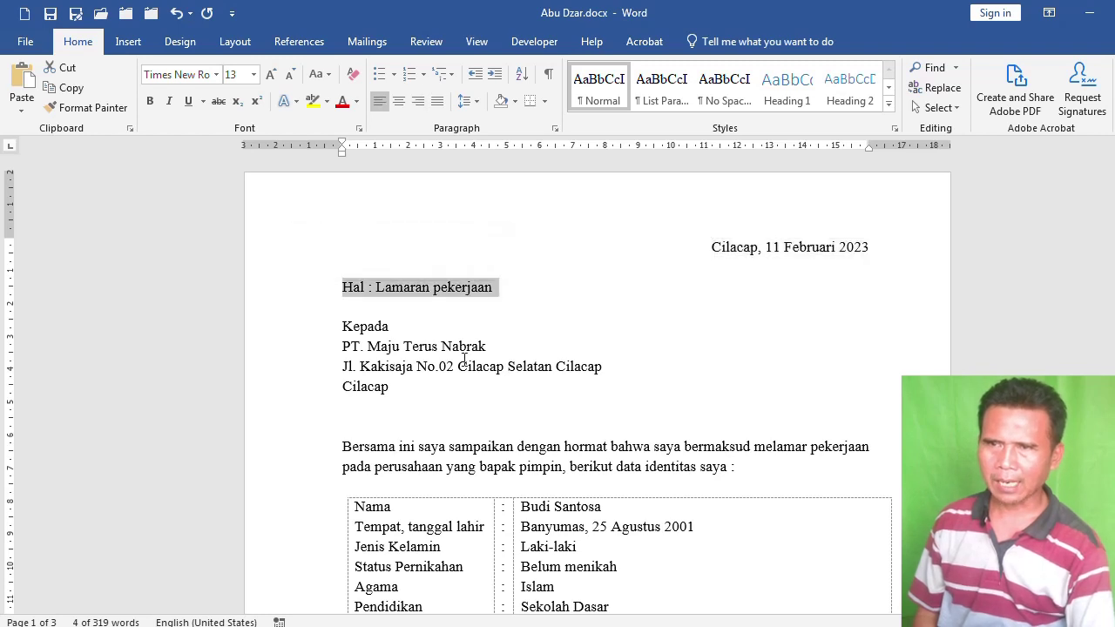
pyautogui.scroll(-1, 514, 311)
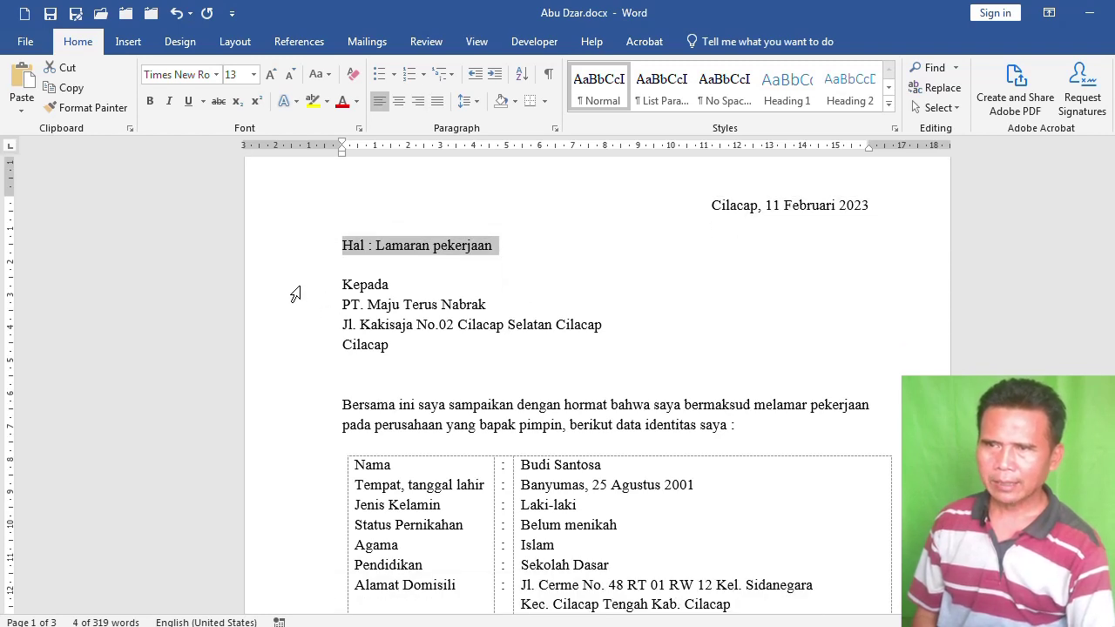
pyautogui.moveTo(294, 294); pyautogui.dragTo(295, 351)
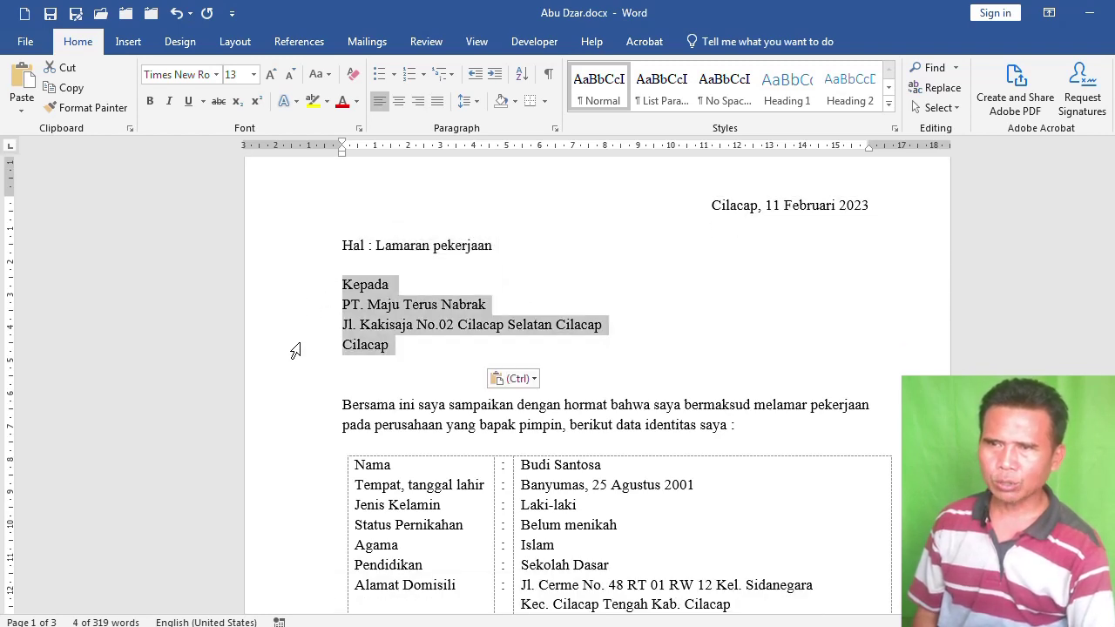
pyautogui.click(640, 326)
pyautogui.click(296, 309)
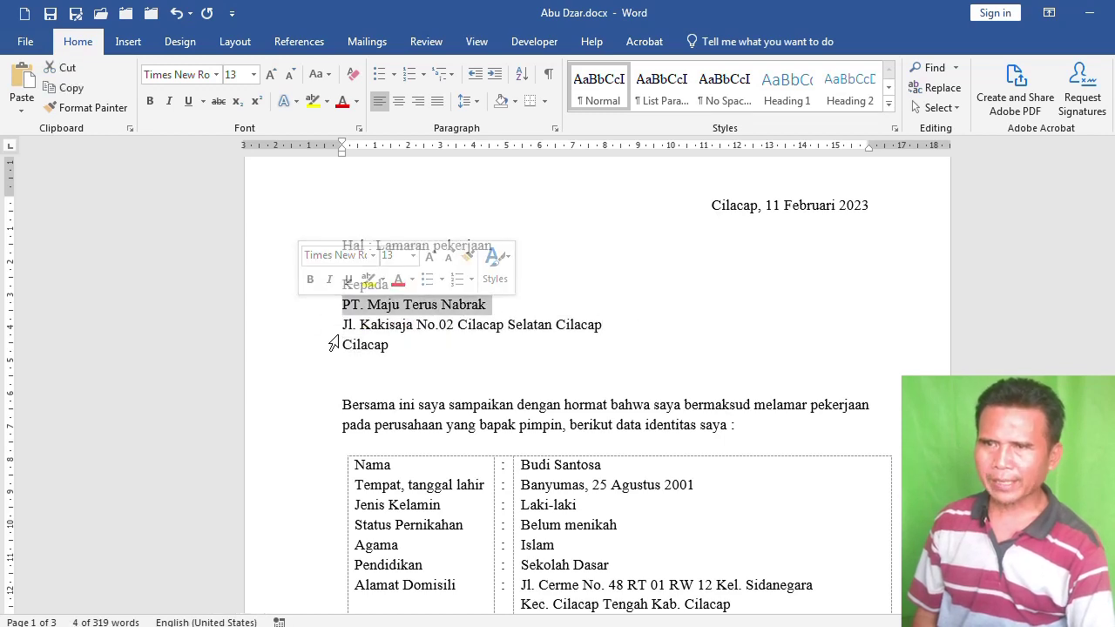
pyautogui.click(460, 325)
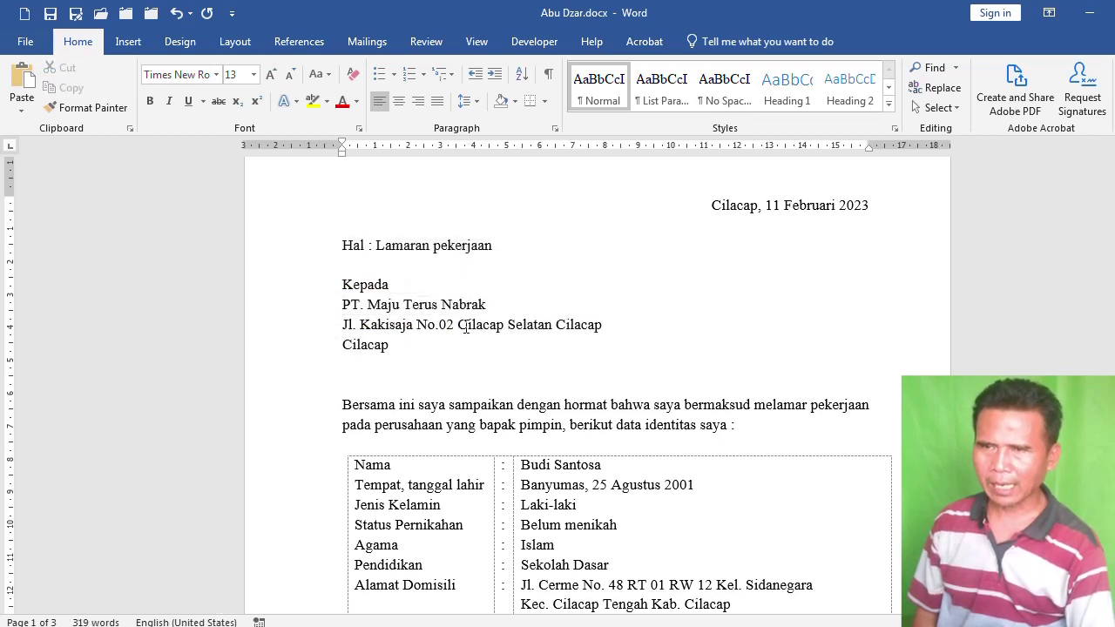
# - Insert "Pimpinan" before "PT. Maju Terus Nabrak" and add "Yth." after "Kepada" in the recipient block
pyautogui.click(402, 287)
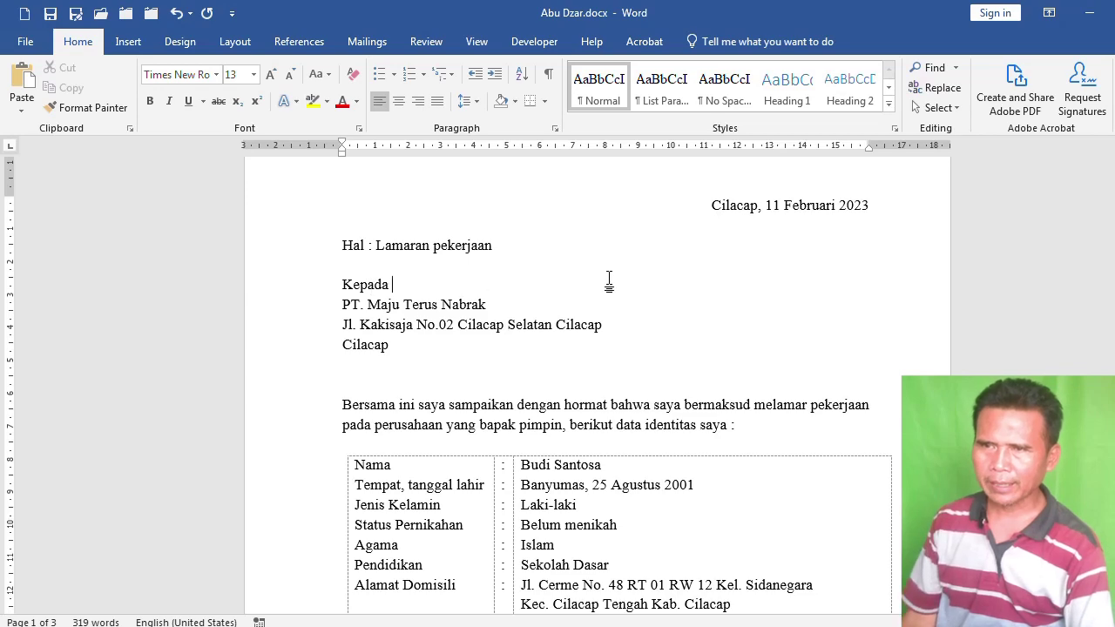
pyautogui.keyDown('ctrl'); pyautogui.scroll(4, 608, 282); pyautogui.keyUp('ctrl')
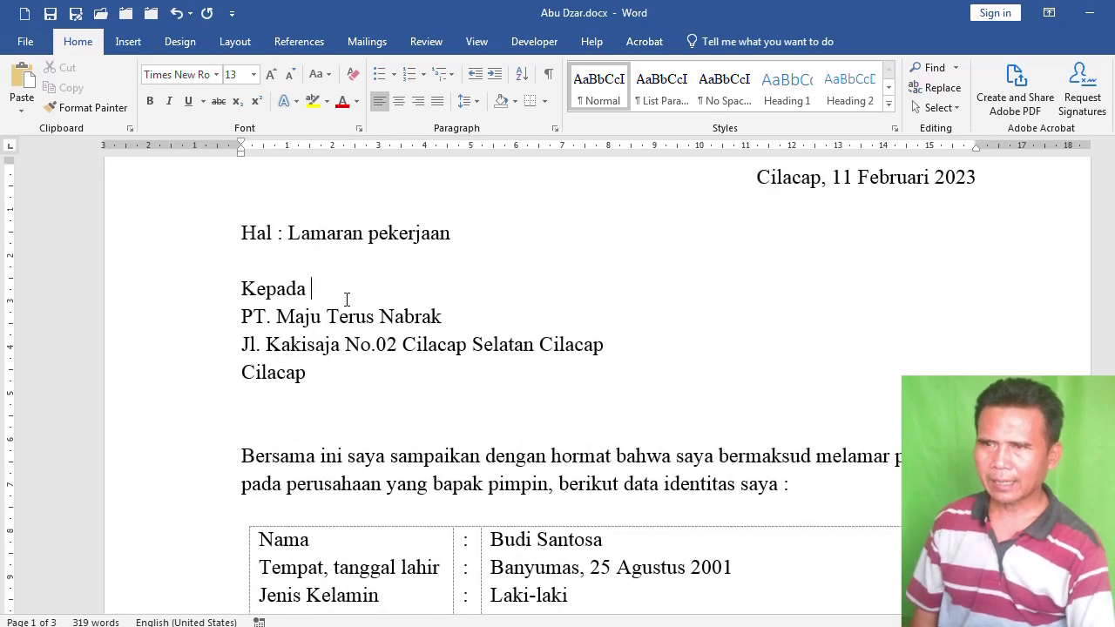
pyautogui.click(241, 317)
pyautogui.write('Pimpinan')
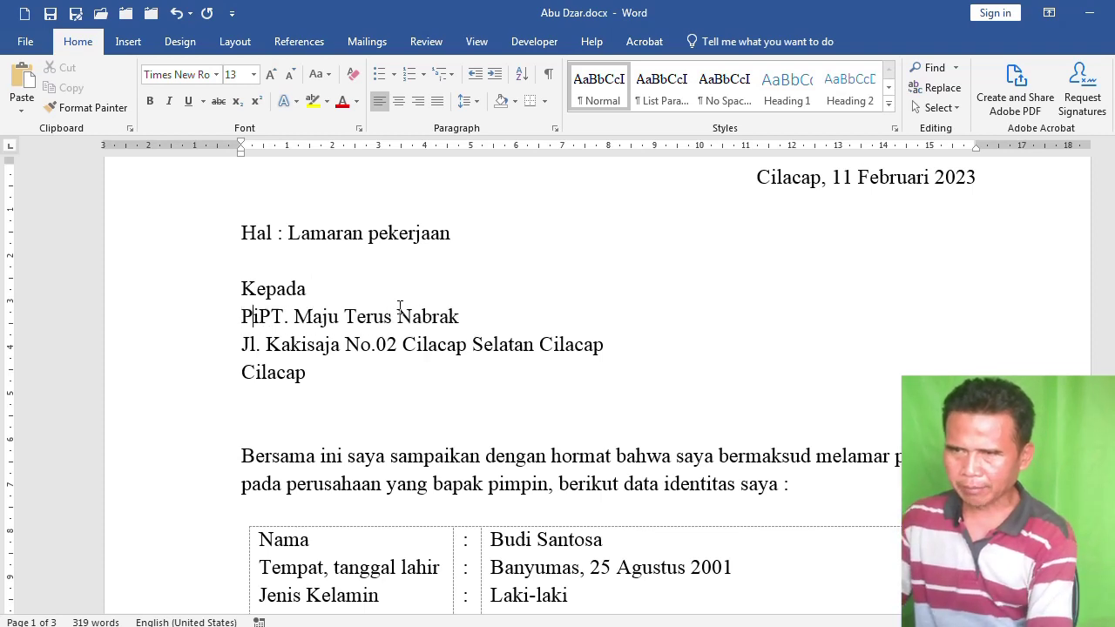
pyautogui.press('Up')
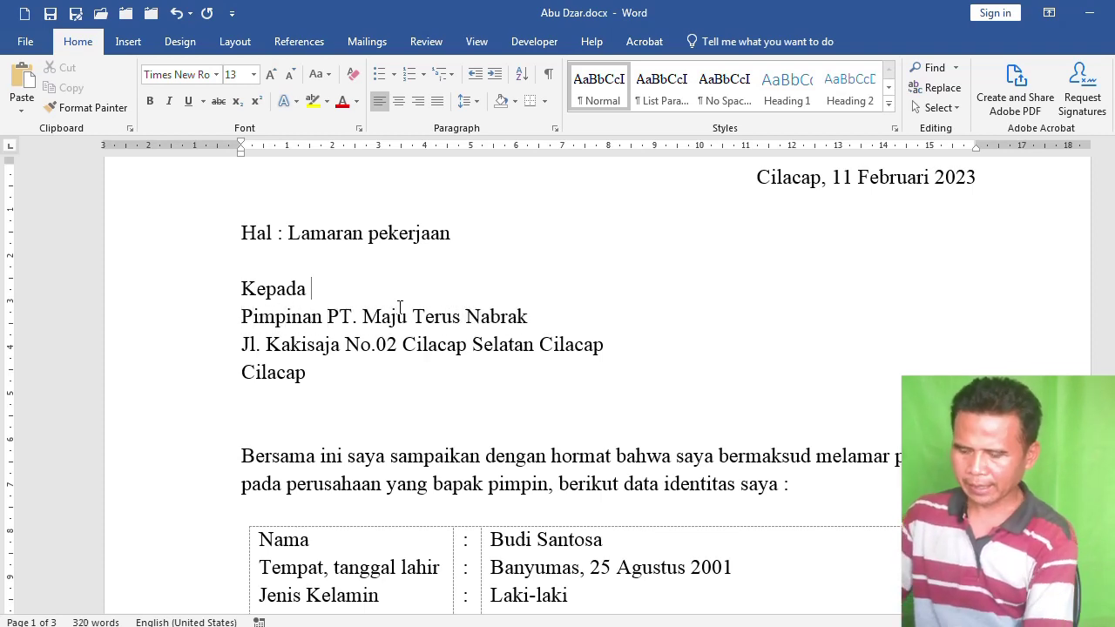
pyautogui.write('Yth.')
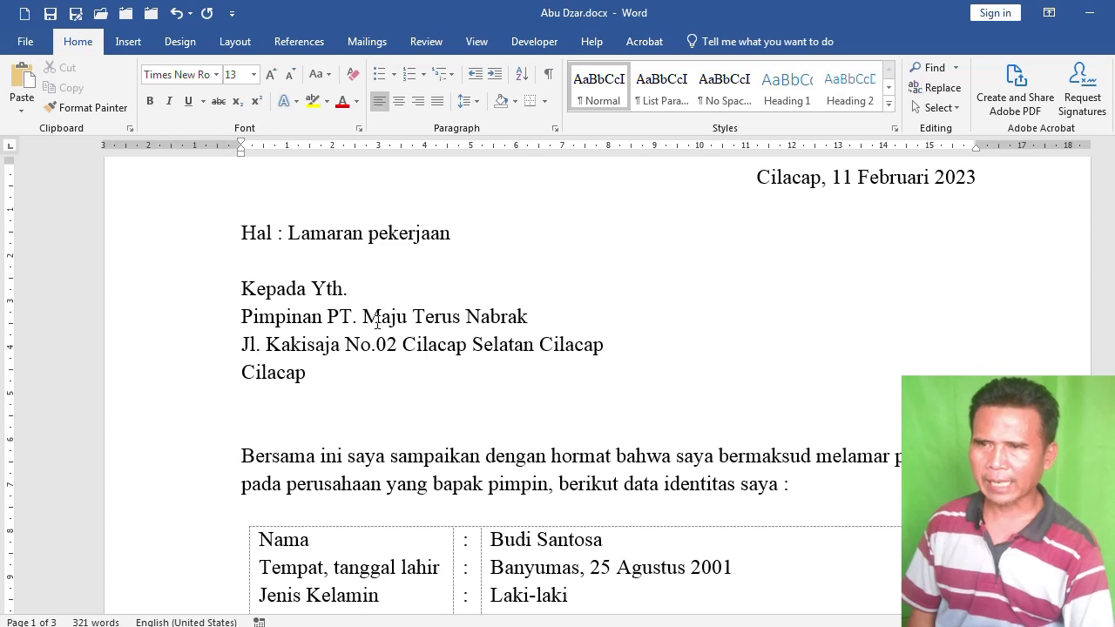
# - Examine the recipient's address, the opening paragraph and the applicant's identity table in the letter
pyautogui.scroll(-1, 384, 326)
pyautogui.click(187, 296)
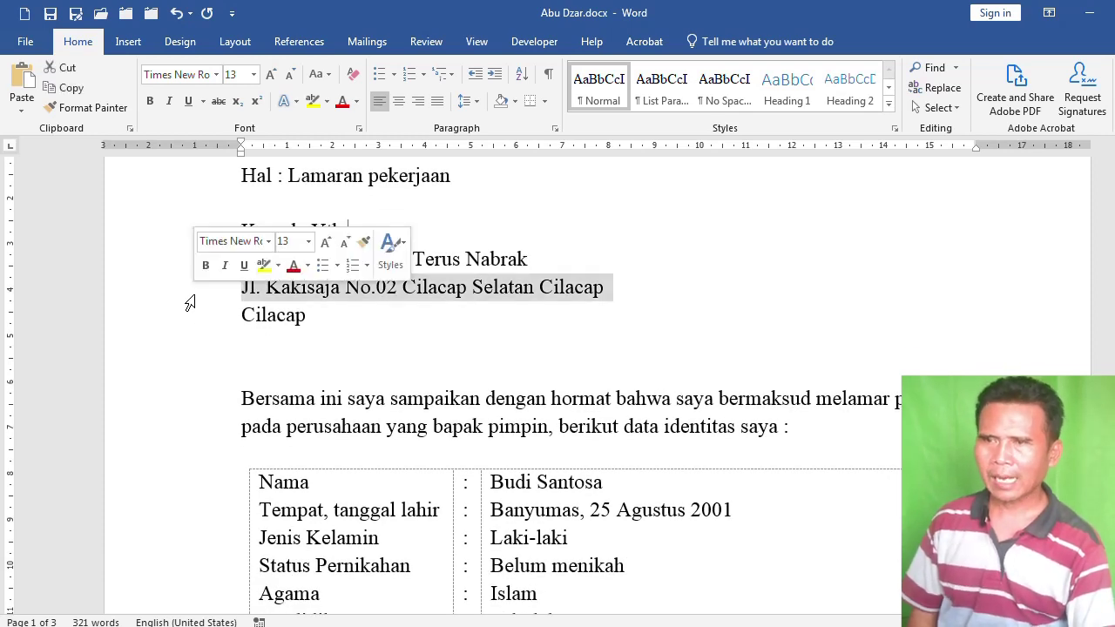
pyautogui.click(474, 354)
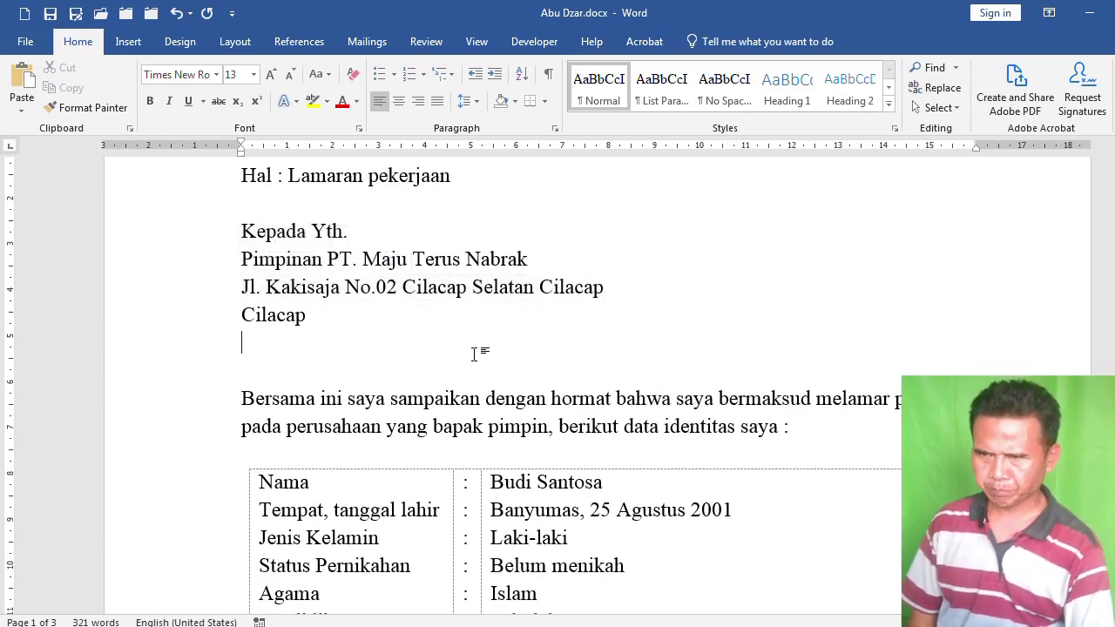
pyautogui.scroll(-2, 474, 353)
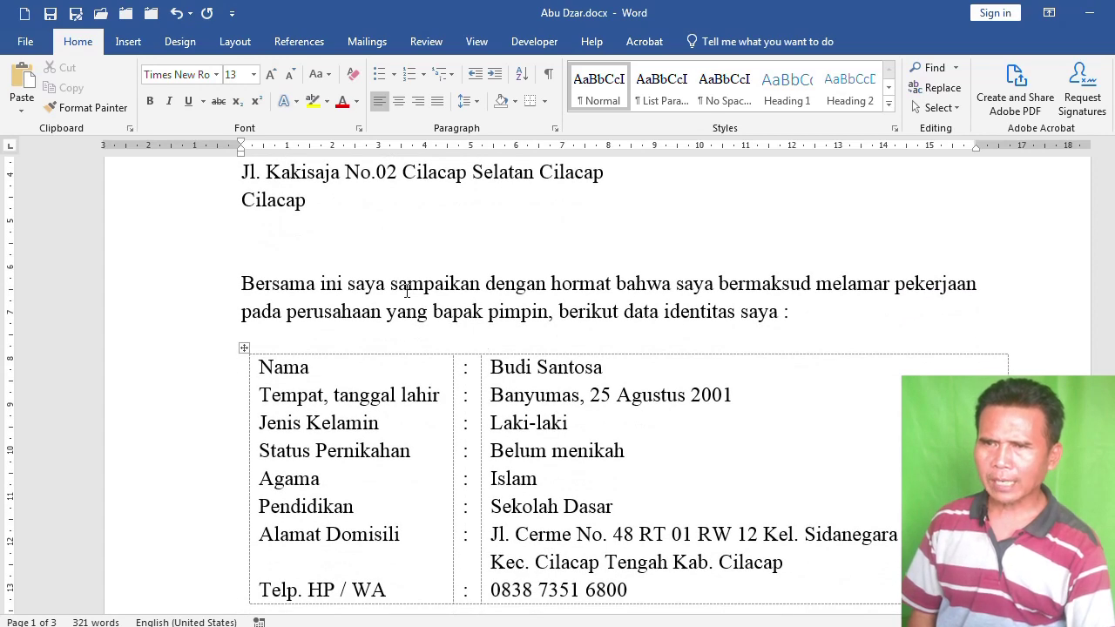
pyautogui.click(392, 288)
pyautogui.scroll(-1, 411, 303)
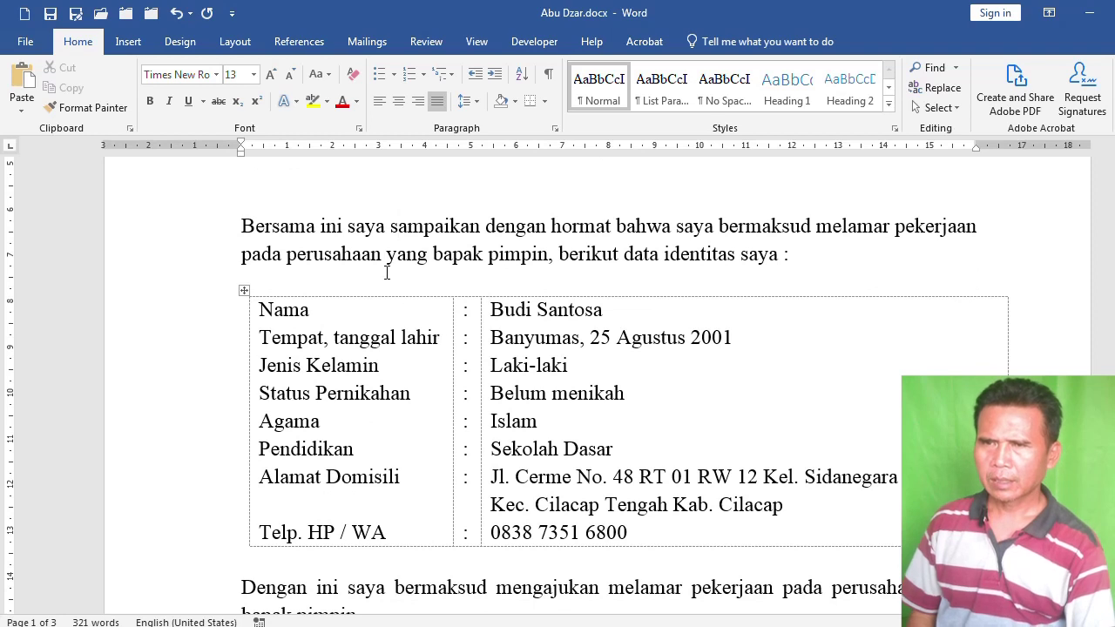
pyautogui.click(250, 208)
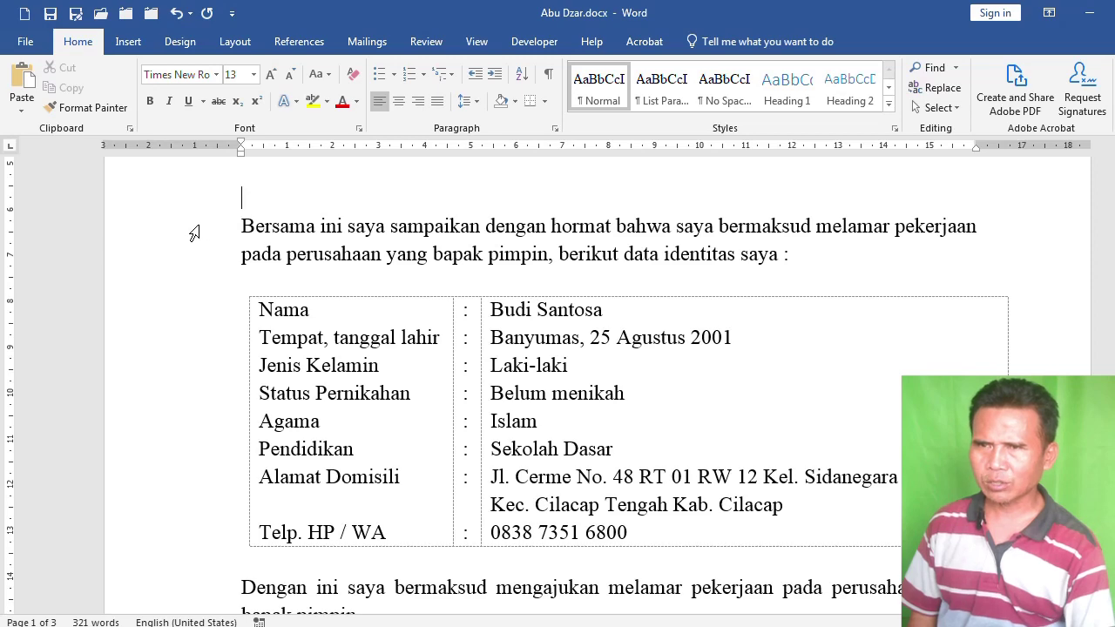
pyautogui.moveTo(193, 231); pyautogui.dragTo(196, 257)
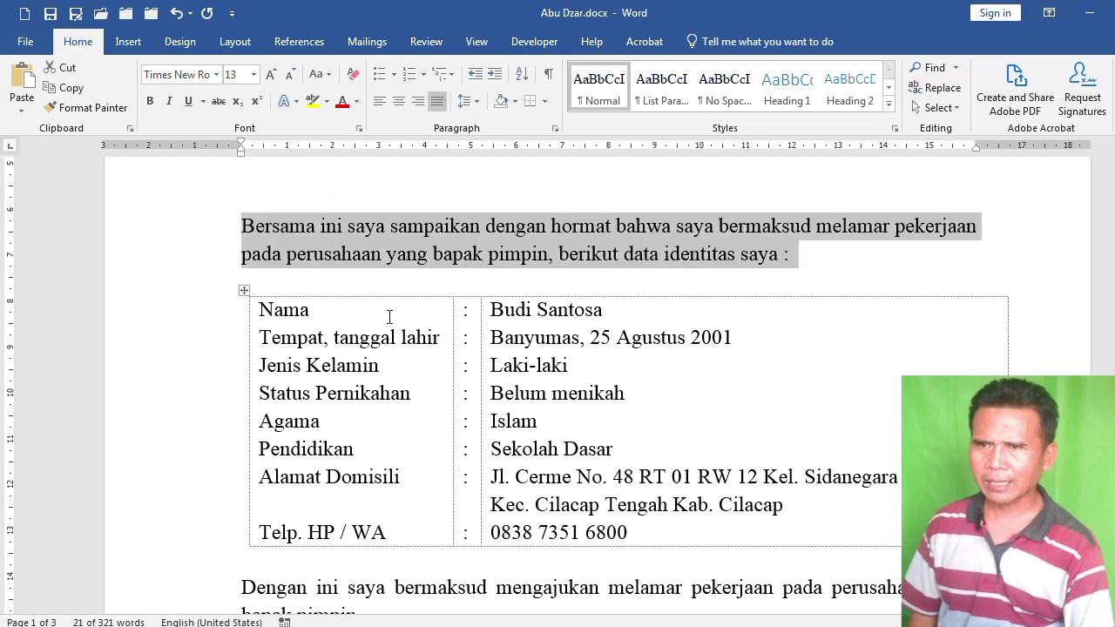
pyautogui.scroll(-9, 391, 319)
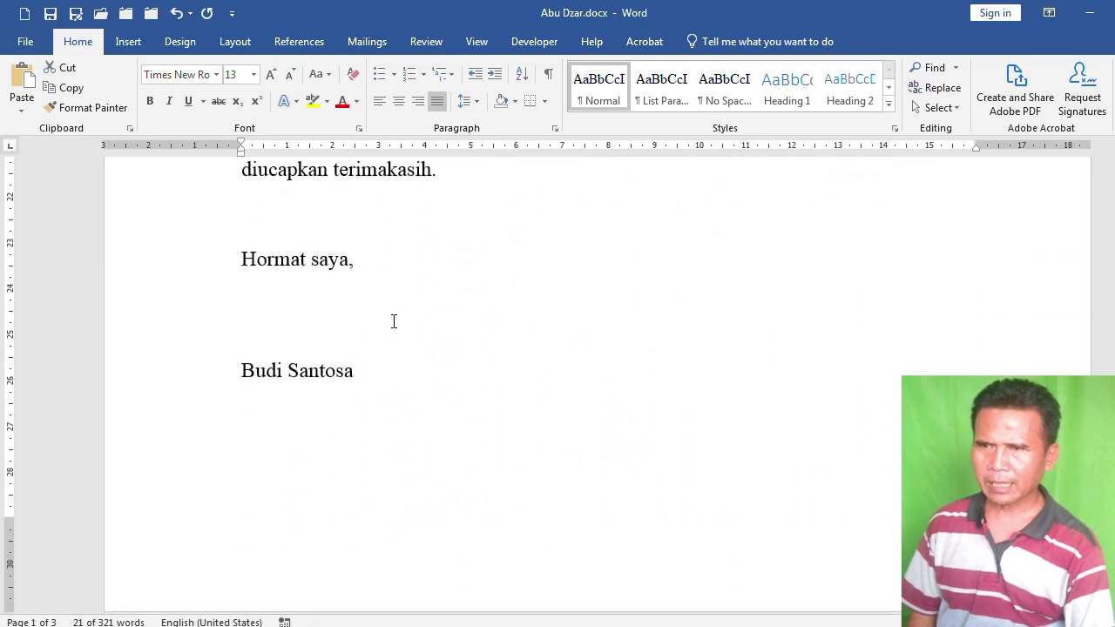
pyautogui.click(190, 259)
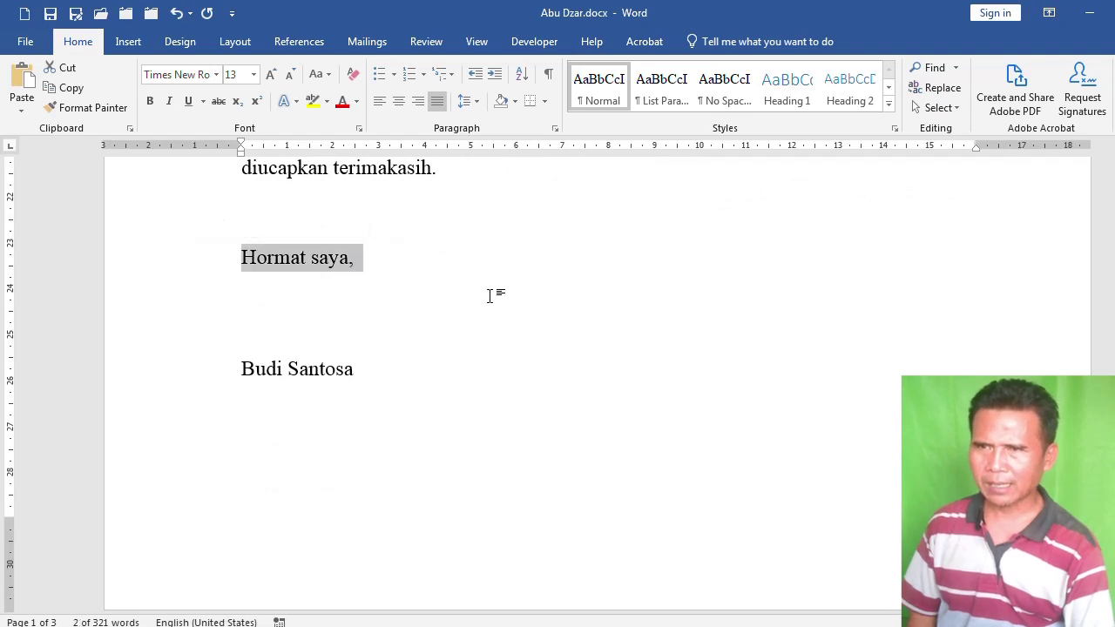
pyautogui.scroll(10, 490, 296)
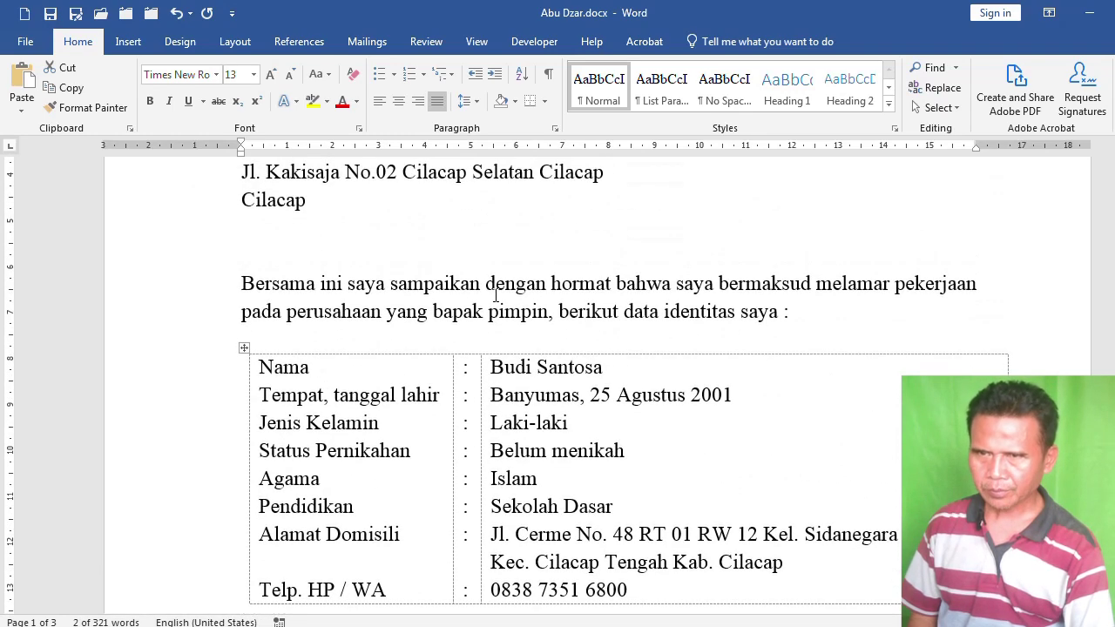
pyautogui.moveTo(189, 293); pyautogui.dragTo(192, 308)
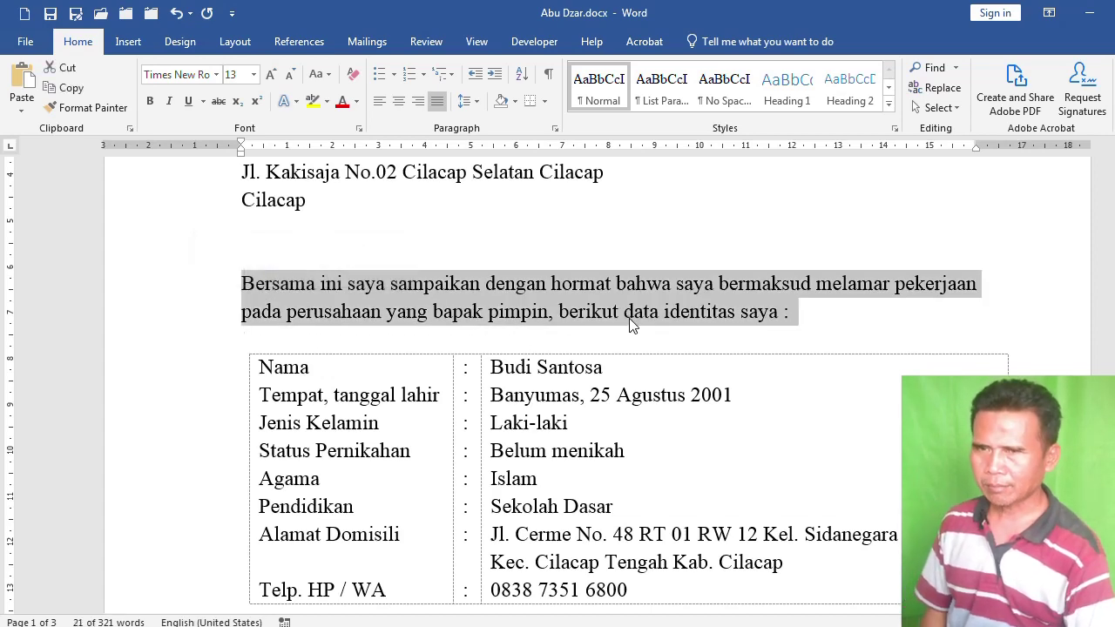
pyautogui.scroll(-3, 632, 324)
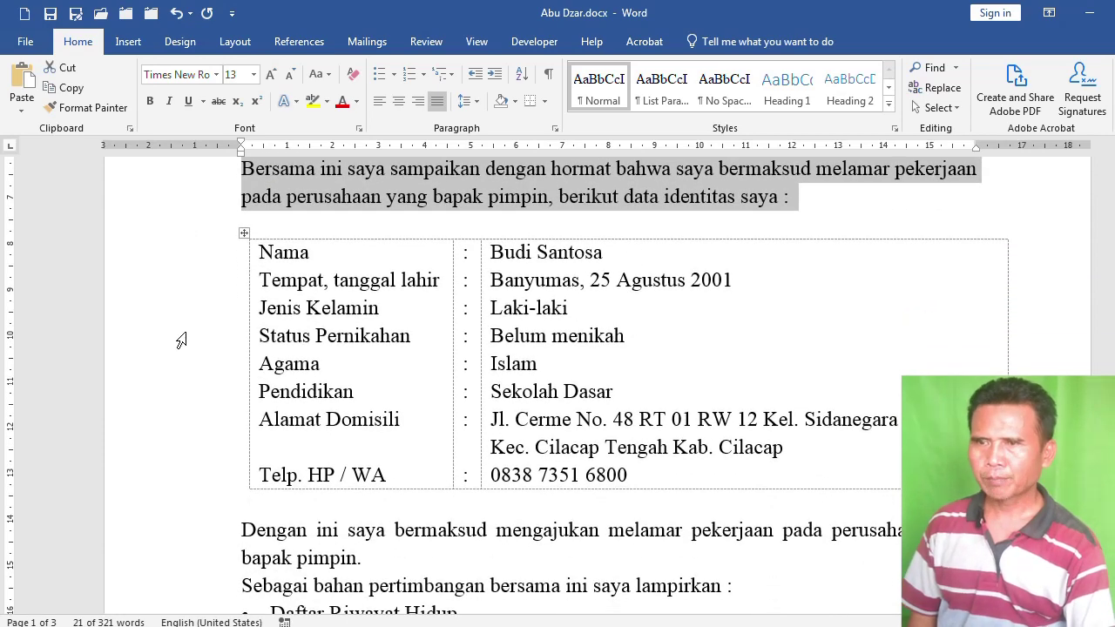
pyautogui.doubleClick(181, 339)
pyautogui.click(395, 419)
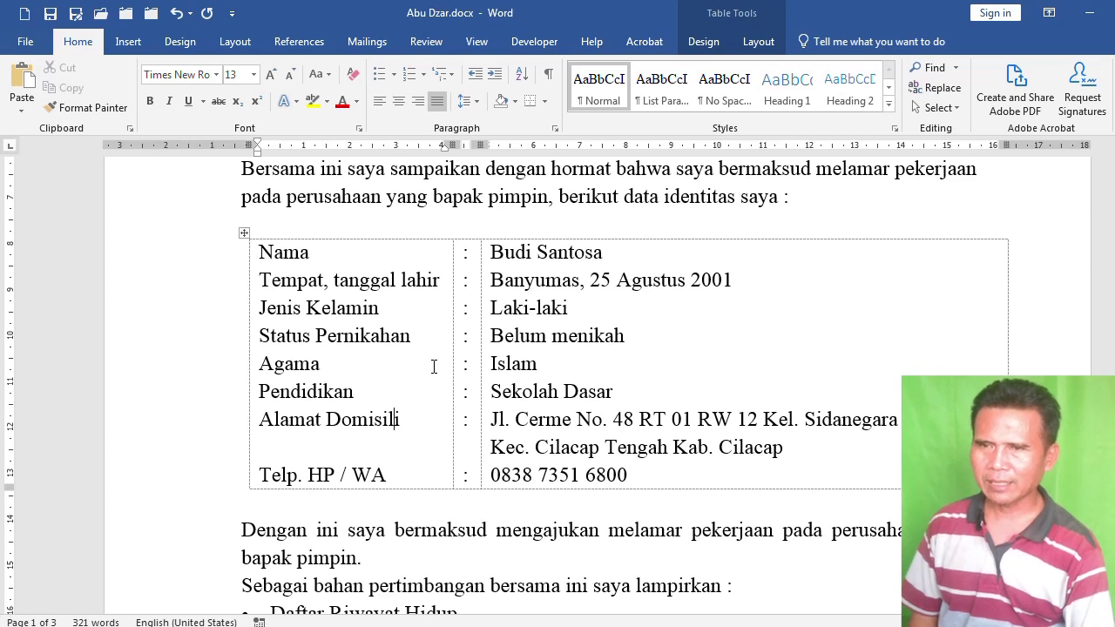
pyautogui.scroll(-1, 434, 367)
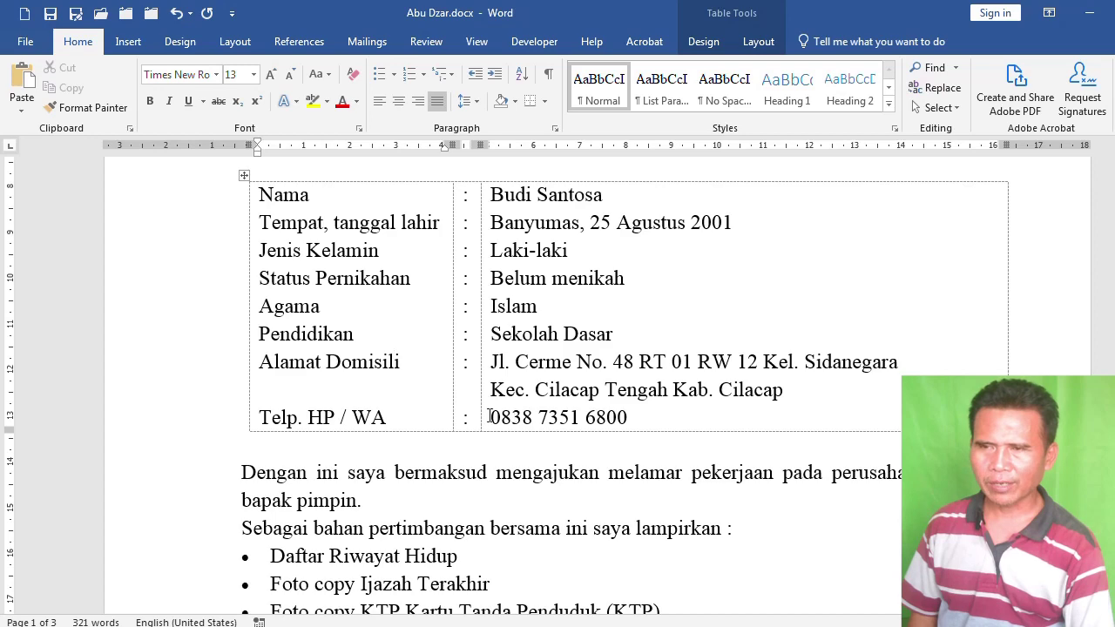
pyautogui.scroll(-1, 416, 416)
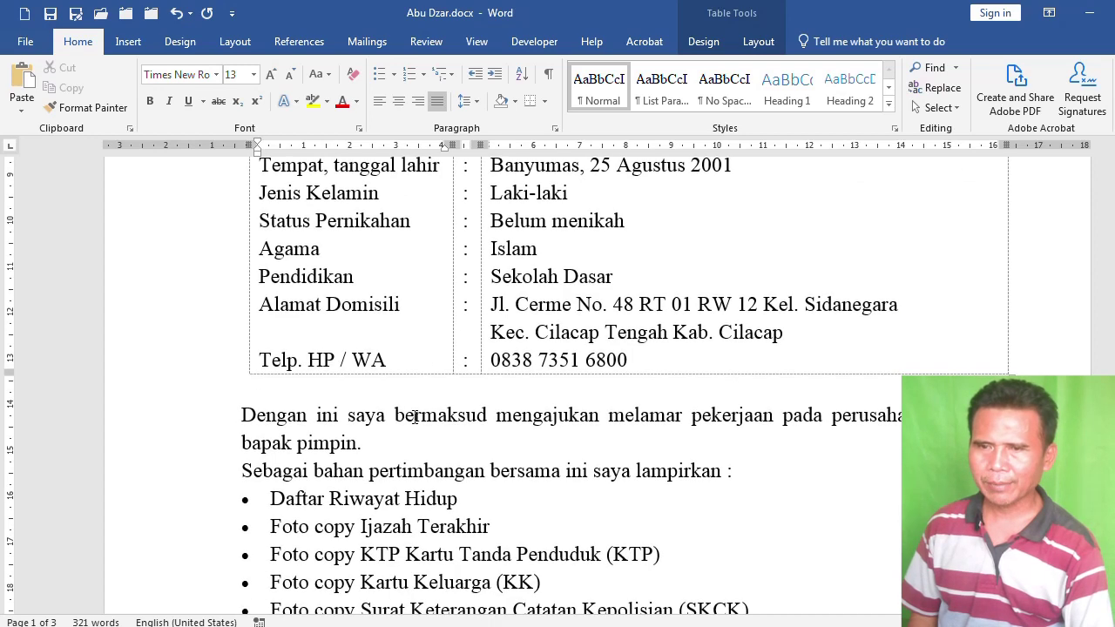
# - Examine the bulleted attachment list, the closing paragraph and the signature block with the applicant's name
pyautogui.scroll(-4, 416, 416)
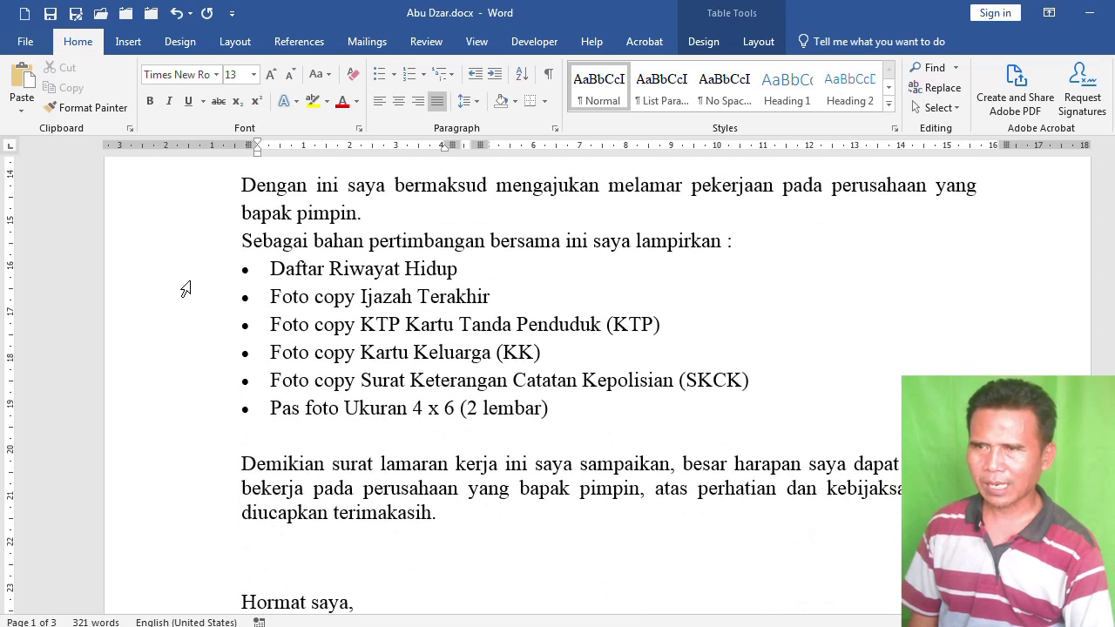
pyautogui.moveTo(188, 282); pyautogui.dragTo(196, 406)
pyautogui.scroll(-3, 405, 478)
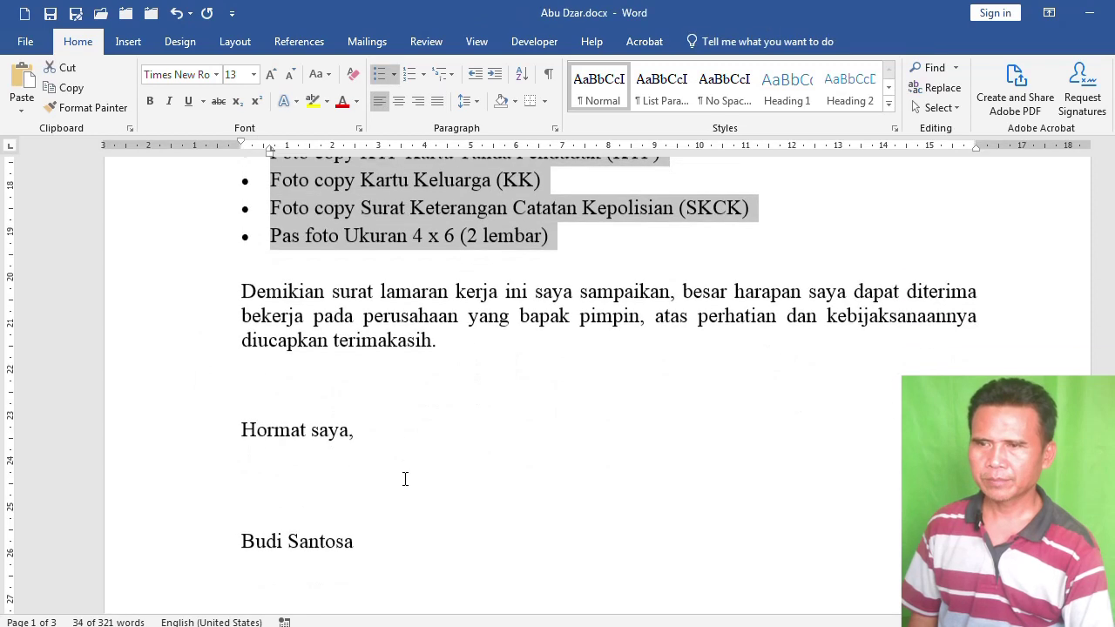
pyautogui.scroll(-1, 405, 478)
pyautogui.click(372, 464)
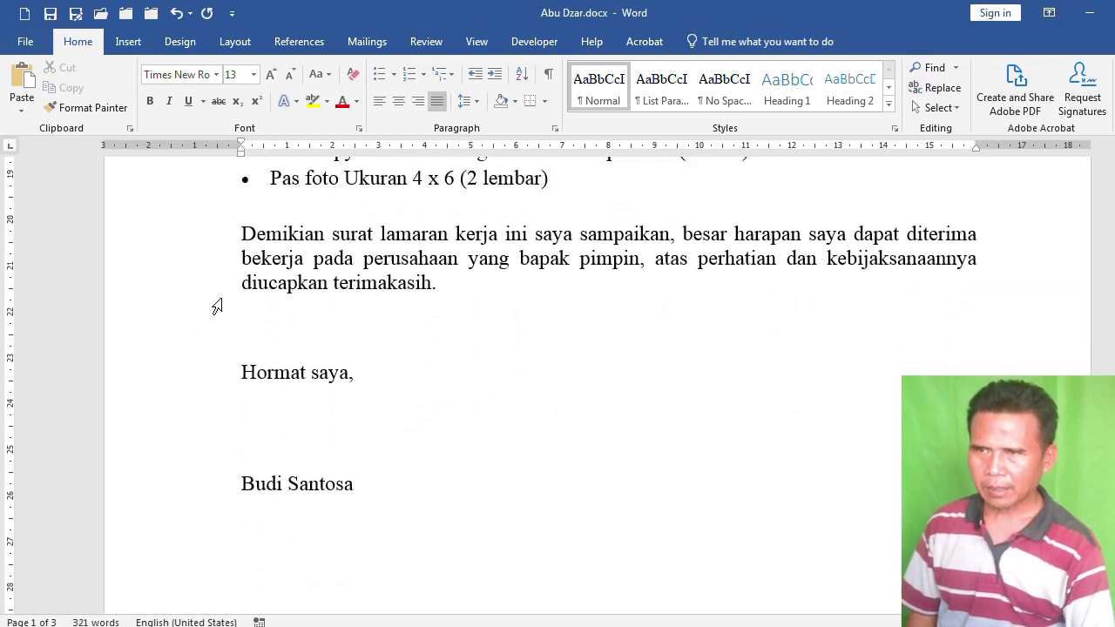
pyautogui.moveTo(194, 235); pyautogui.dragTo(194, 284)
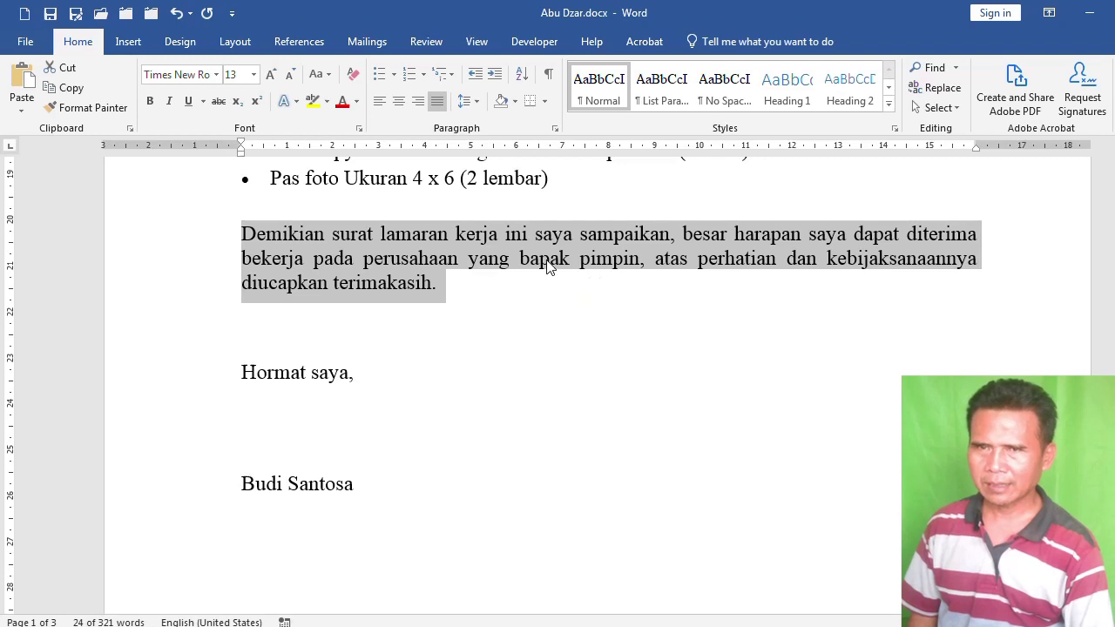
pyautogui.keyDown('ctrl'); pyautogui.scroll(1, 999, 216); pyautogui.keyUp('ctrl')
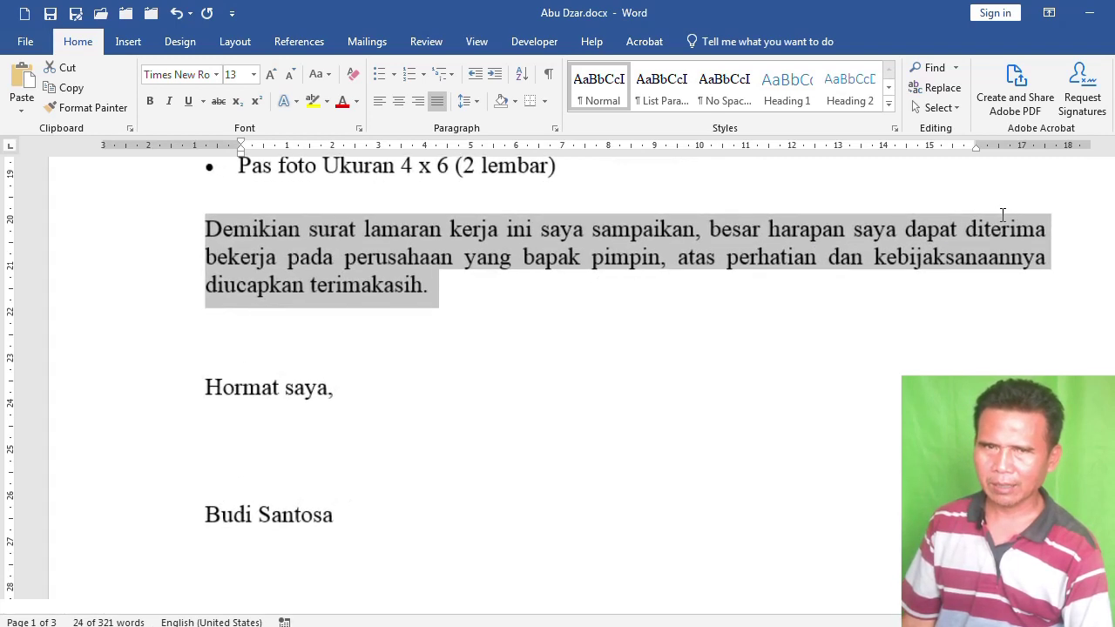
pyautogui.scroll(-1, 479, 427)
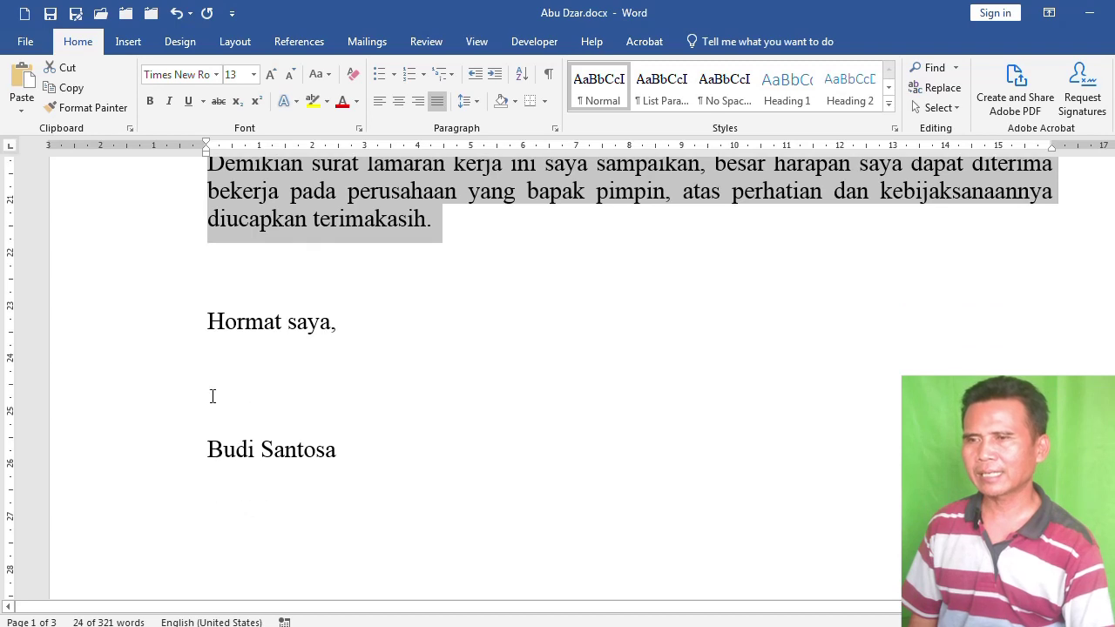
pyautogui.click(127, 333)
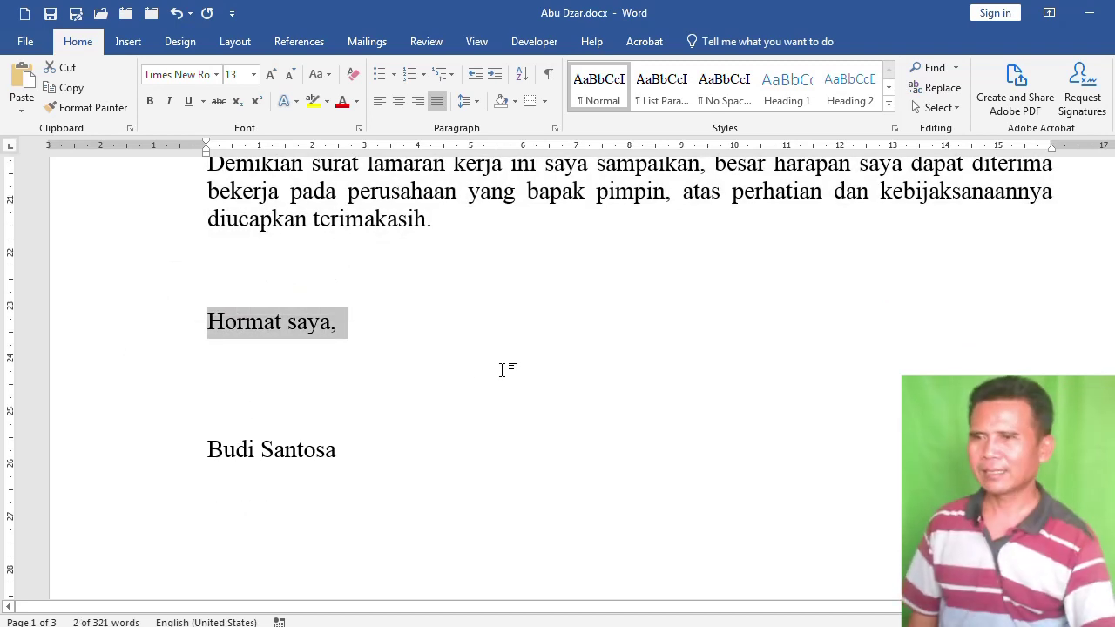
pyautogui.click(141, 453)
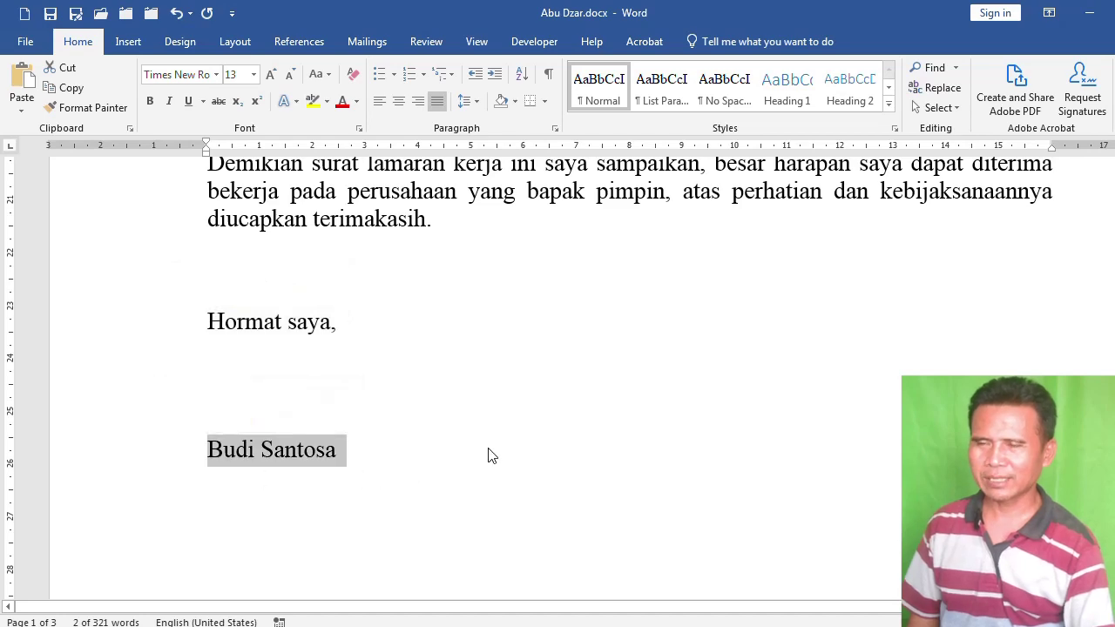
pyautogui.scroll(1, 514, 432)
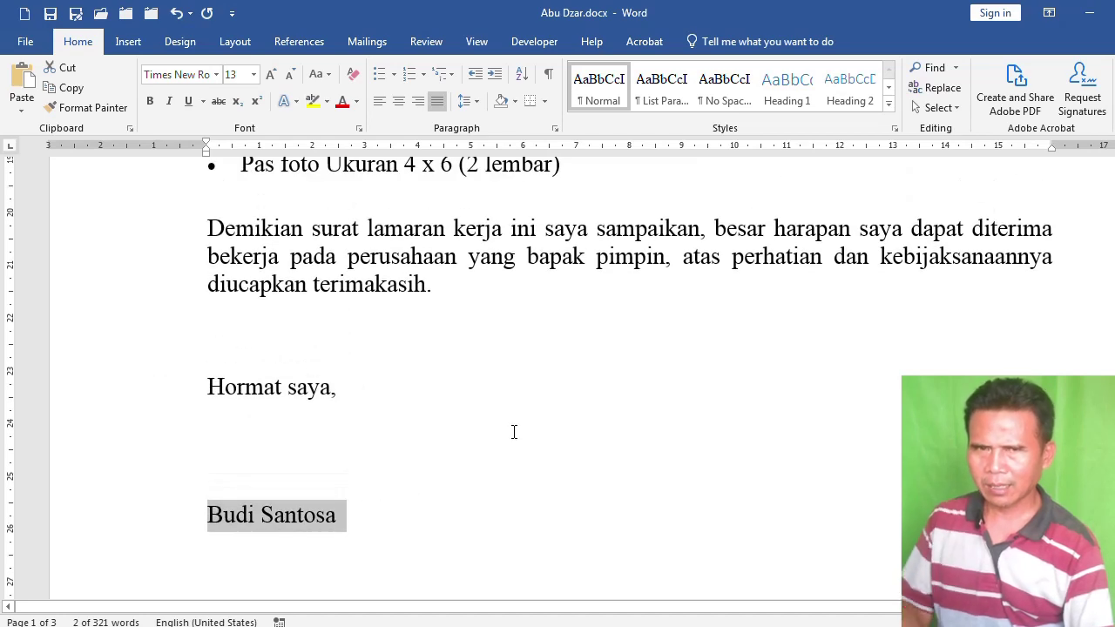
# - Review the whole application letter again from the date line to the signature, then go to the DAFTAR RIWAYAT HIDUP page
pyautogui.scroll(6, 514, 432)
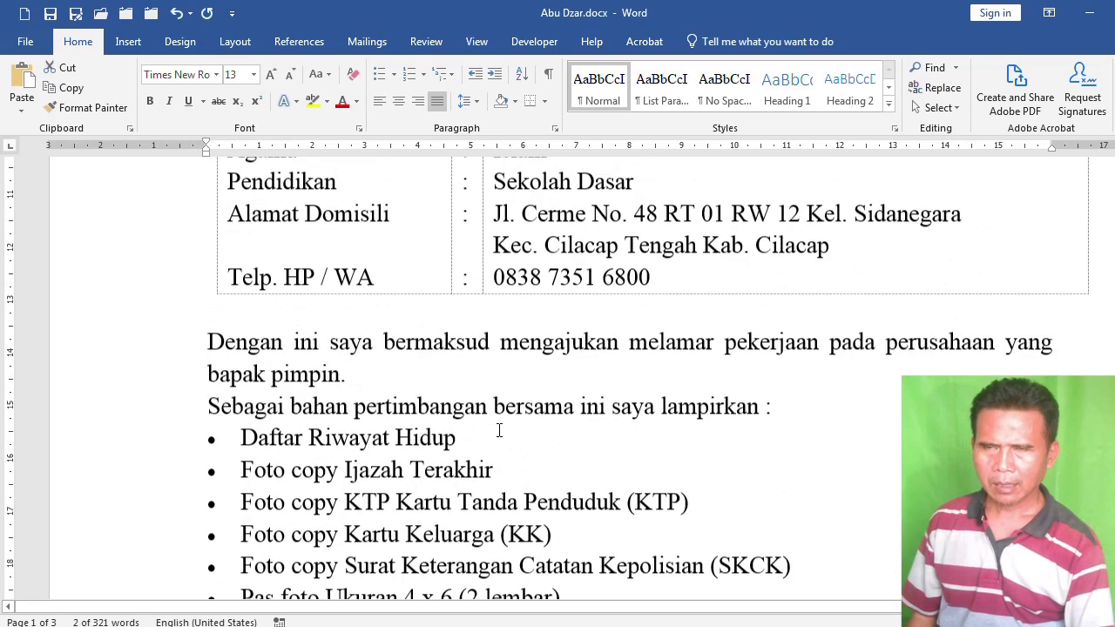
pyautogui.scroll(9, 500, 430)
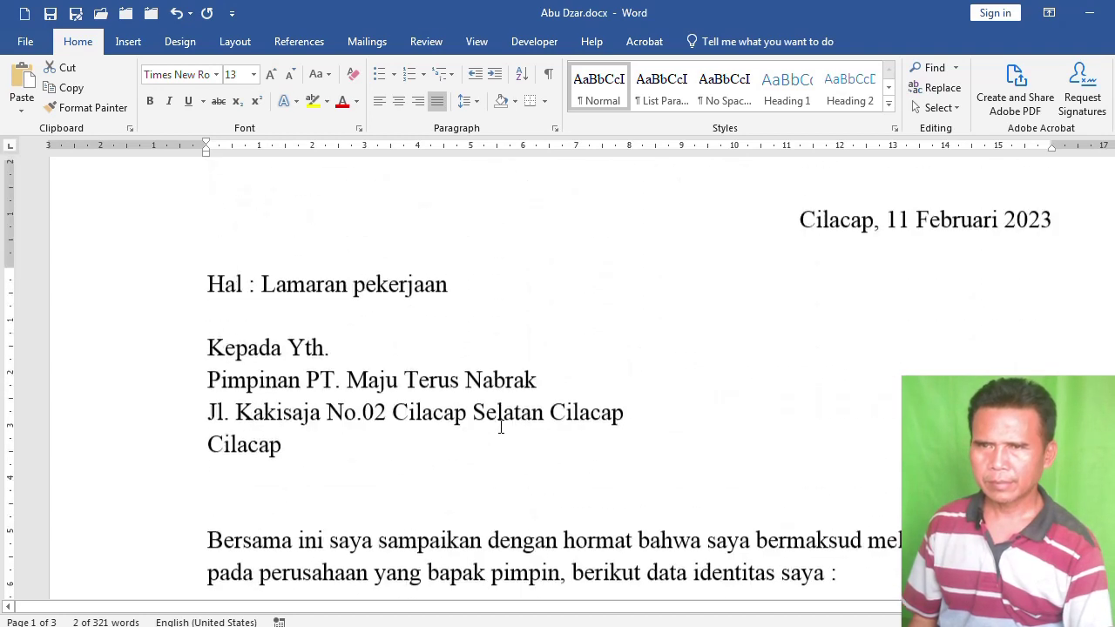
pyautogui.scroll(1, 501, 427)
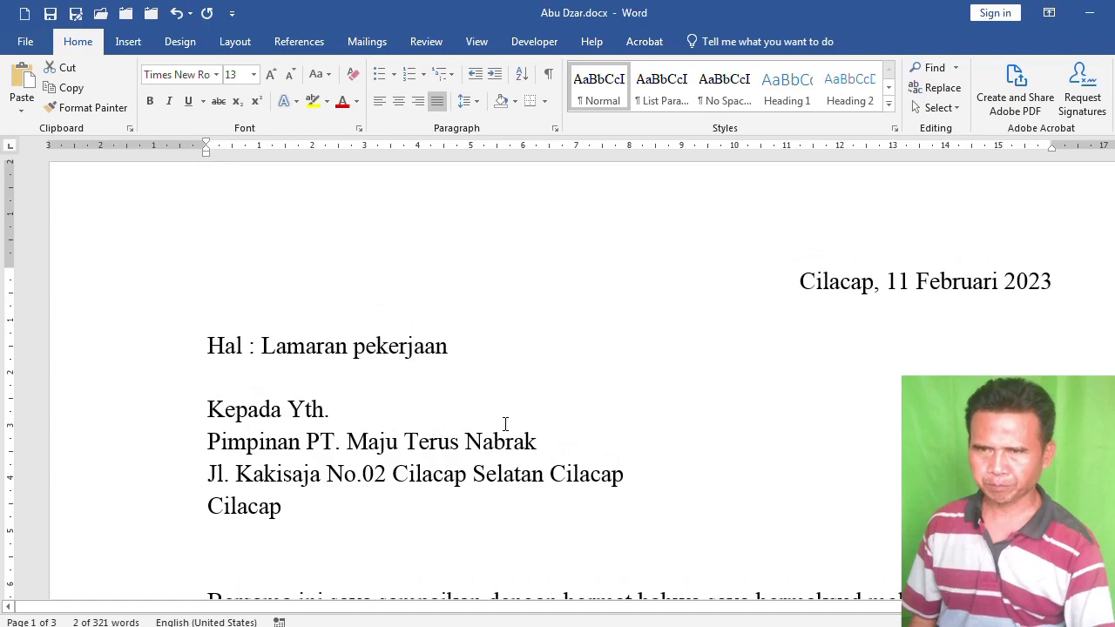
pyautogui.scroll(-17, 406, 429)
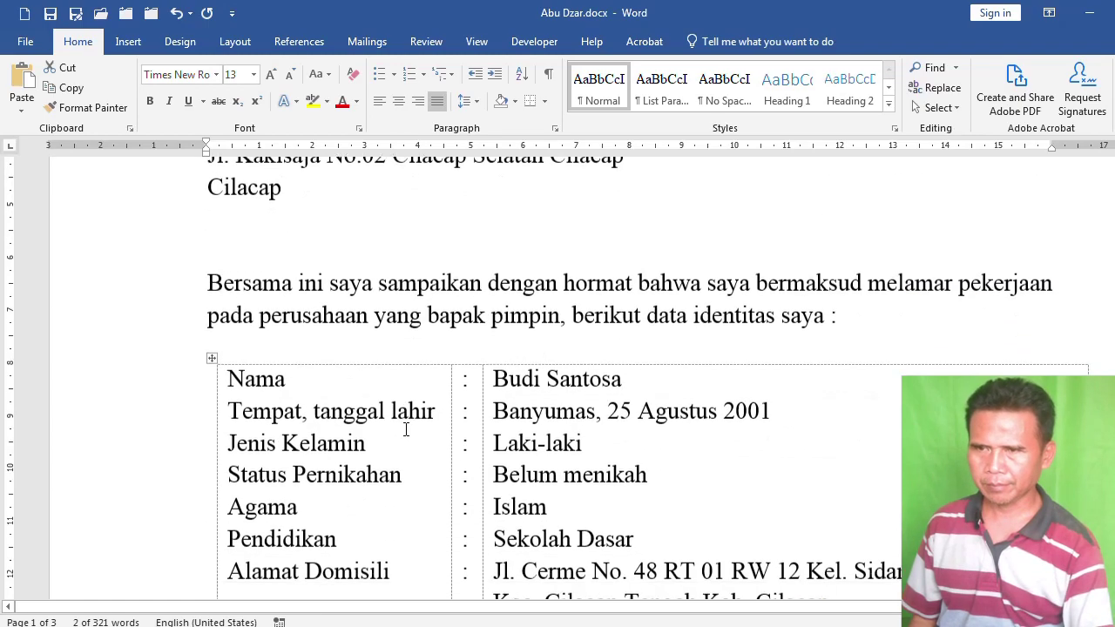
pyautogui.scroll(-10, 404, 429)
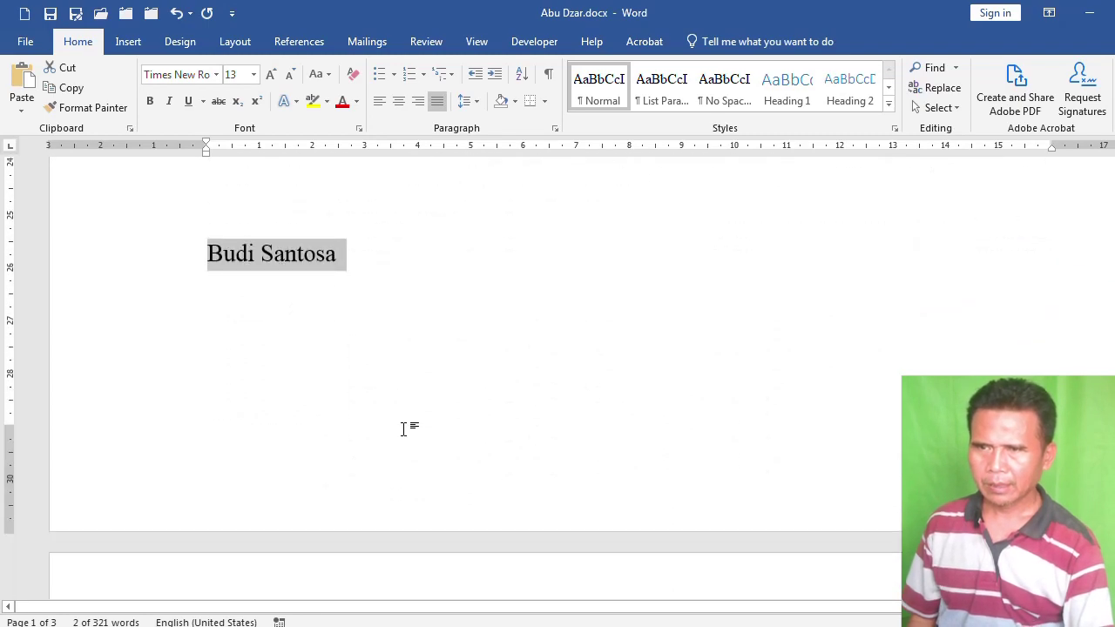
pyautogui.scroll(-1, 405, 428)
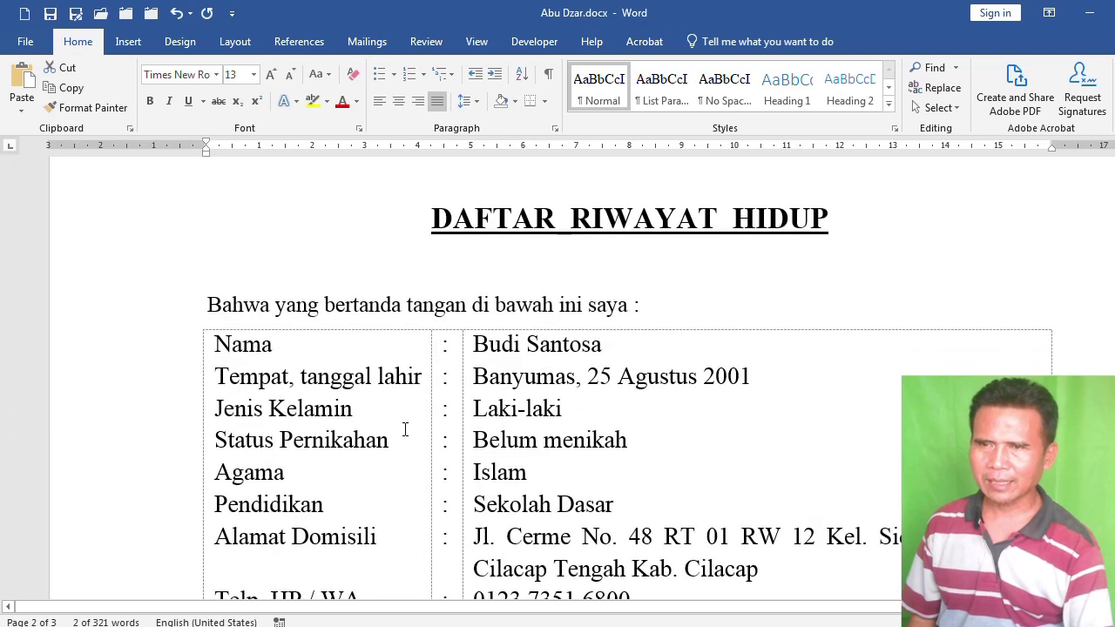
# - Examine the DAFTAR RIWAYAT HIDUP heading, the identity table and the PENDIDIKAN and PENGALAMAN KERJA sections
pyautogui.click(111, 219)
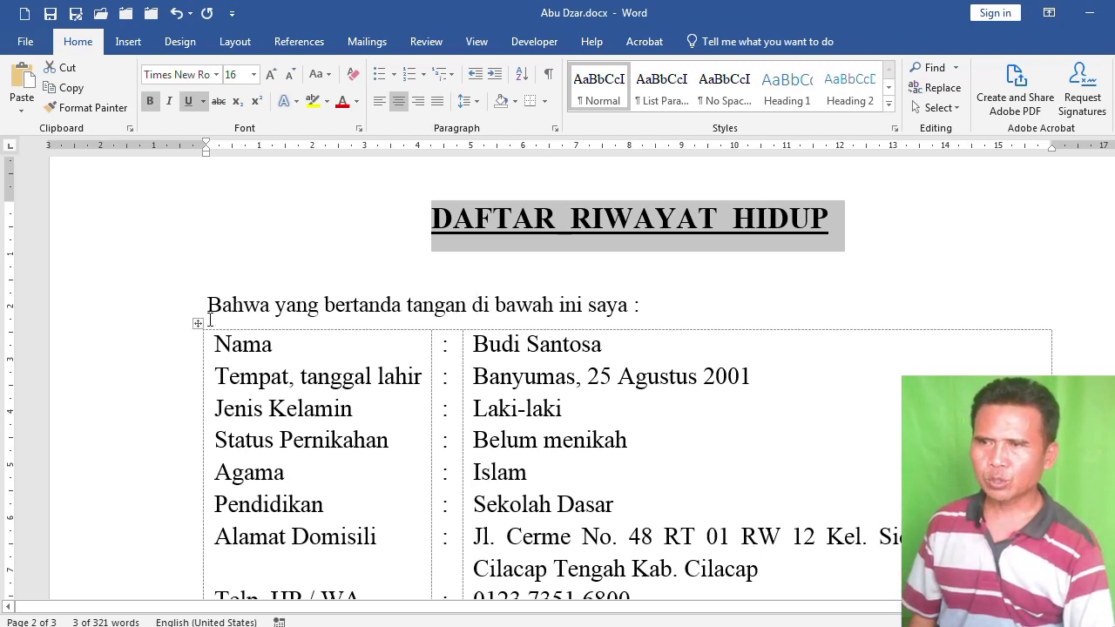
pyautogui.moveTo(141, 315); pyautogui.dragTo(145, 436)
pyautogui.scroll(-5, 423, 414)
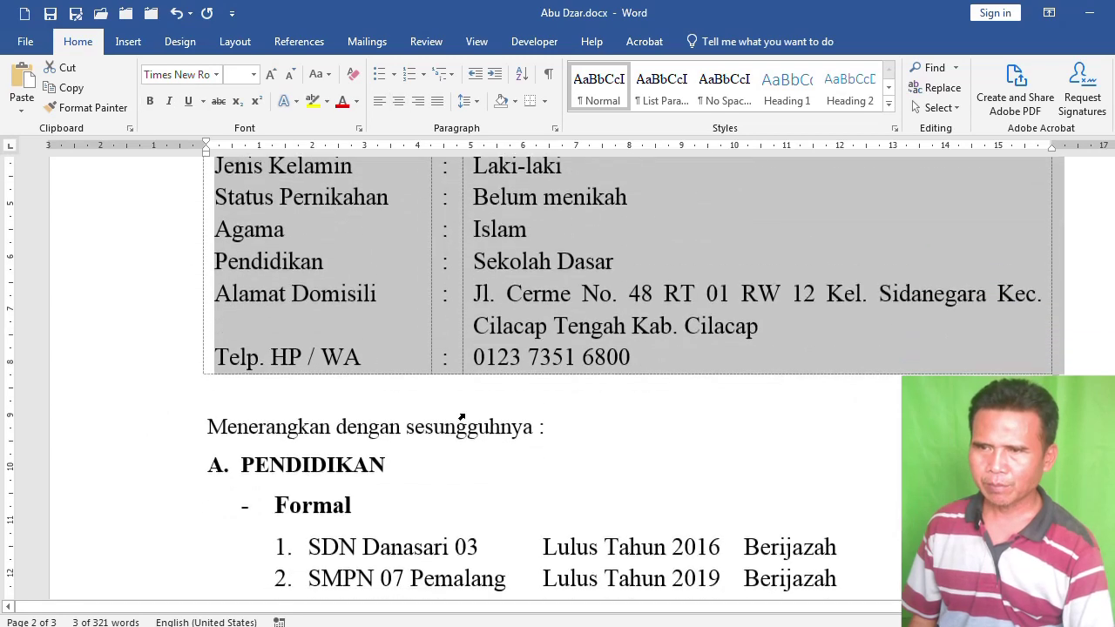
pyautogui.moveTo(134, 364); pyautogui.dragTo(130, 378)
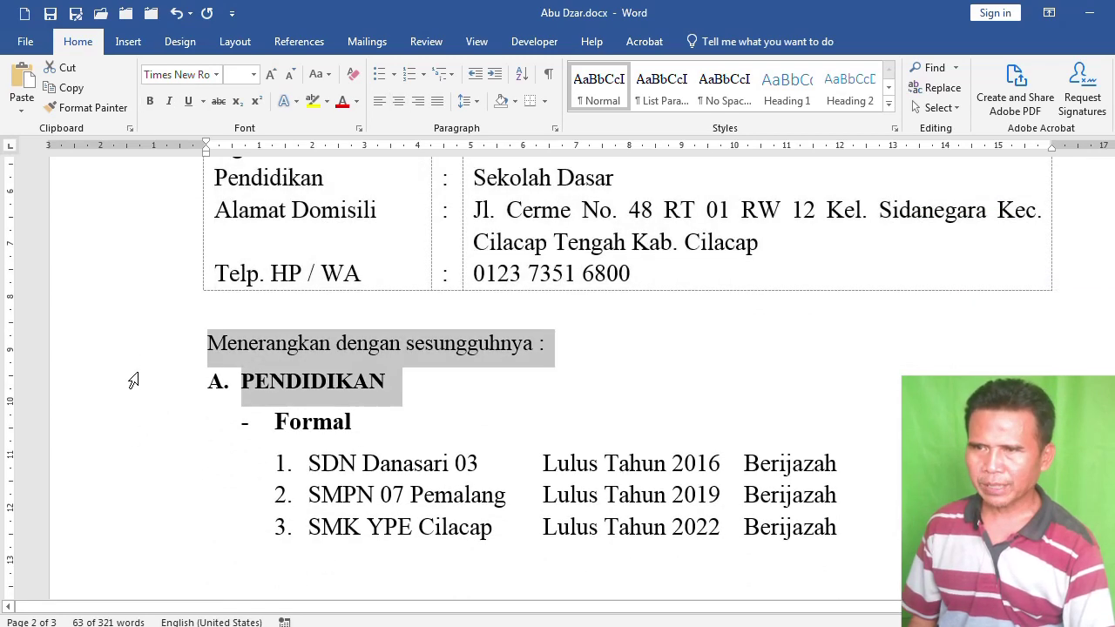
pyautogui.click(501, 400)
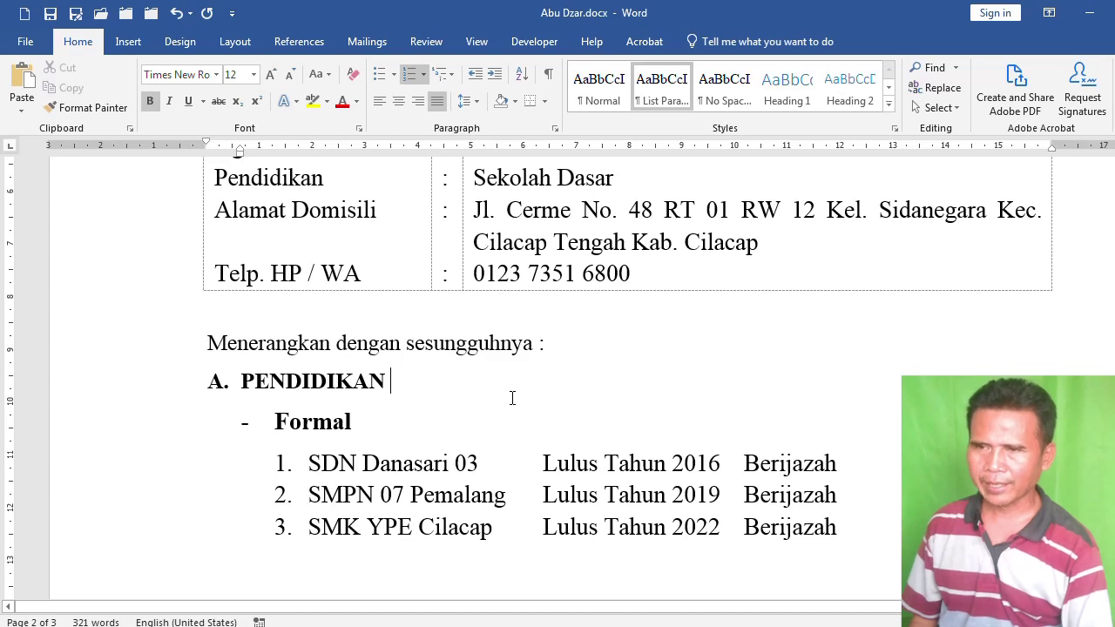
pyautogui.scroll(-3, 513, 398)
pyautogui.click(129, 425)
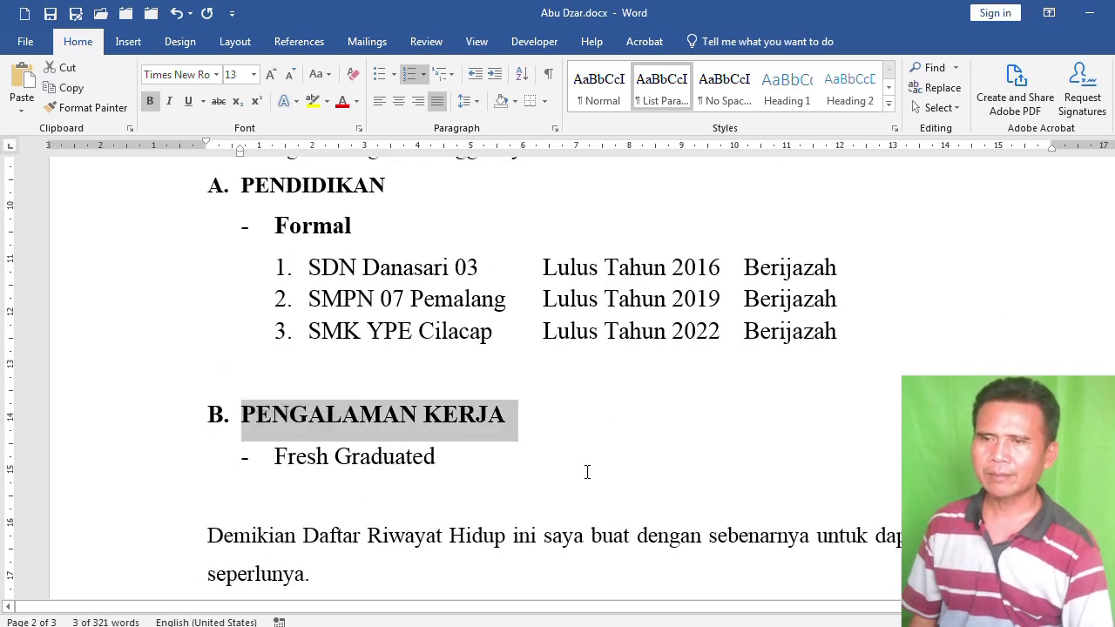
pyautogui.click(532, 471)
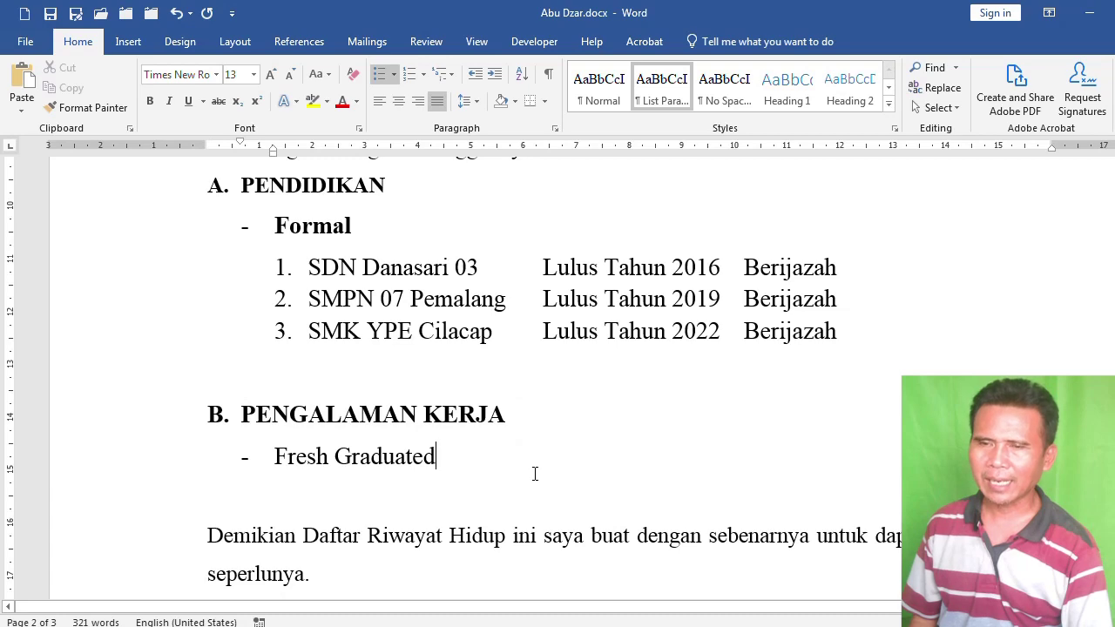
# - Read through the curriculum vitae again, including its closing statement and the table holding the signature block
pyautogui.scroll(10, 535, 474)
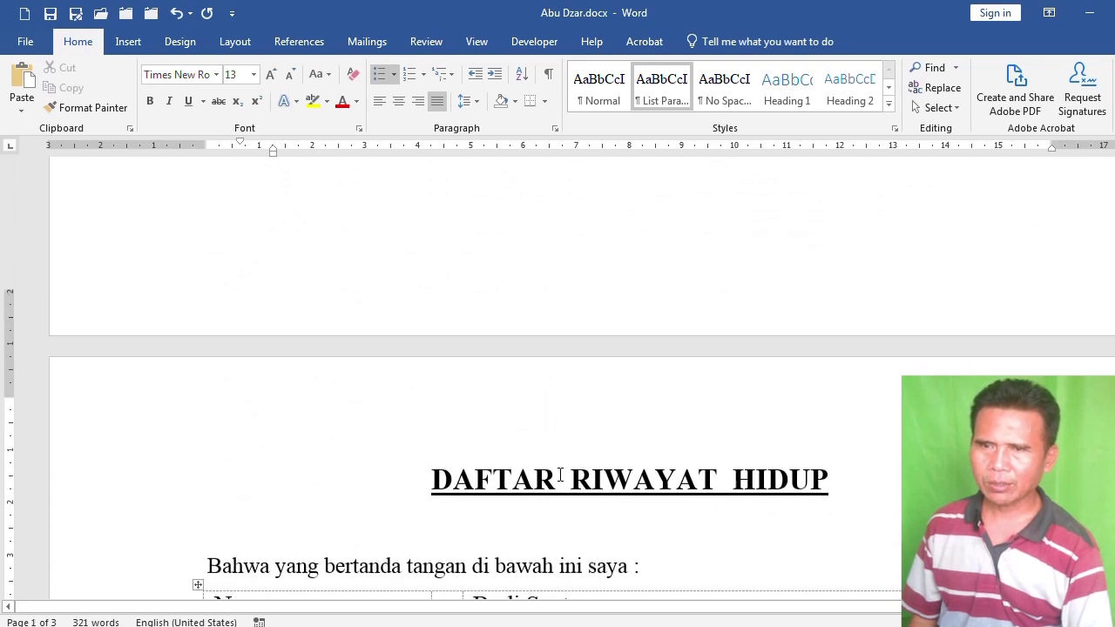
pyautogui.scroll(-2, 560, 476)
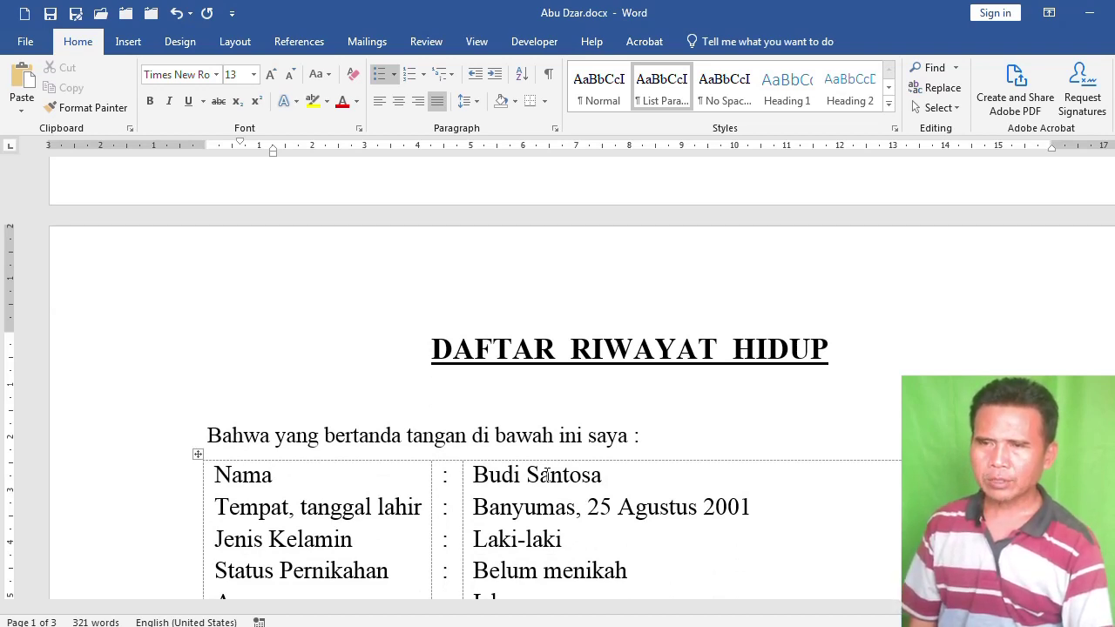
pyautogui.scroll(-12, 533, 475)
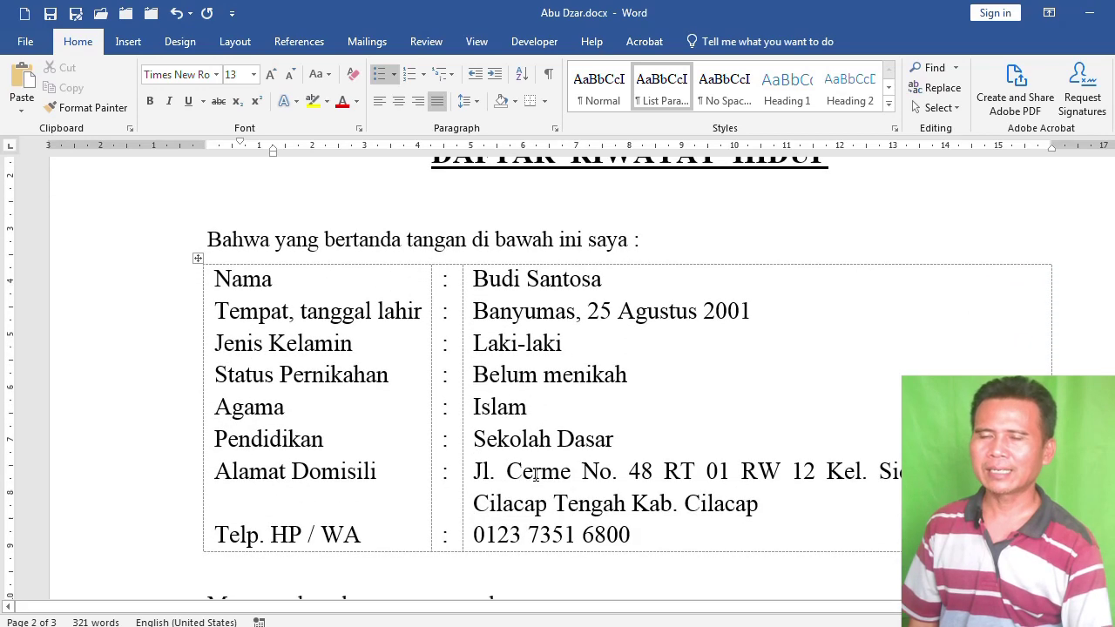
pyautogui.scroll(-10, 536, 475)
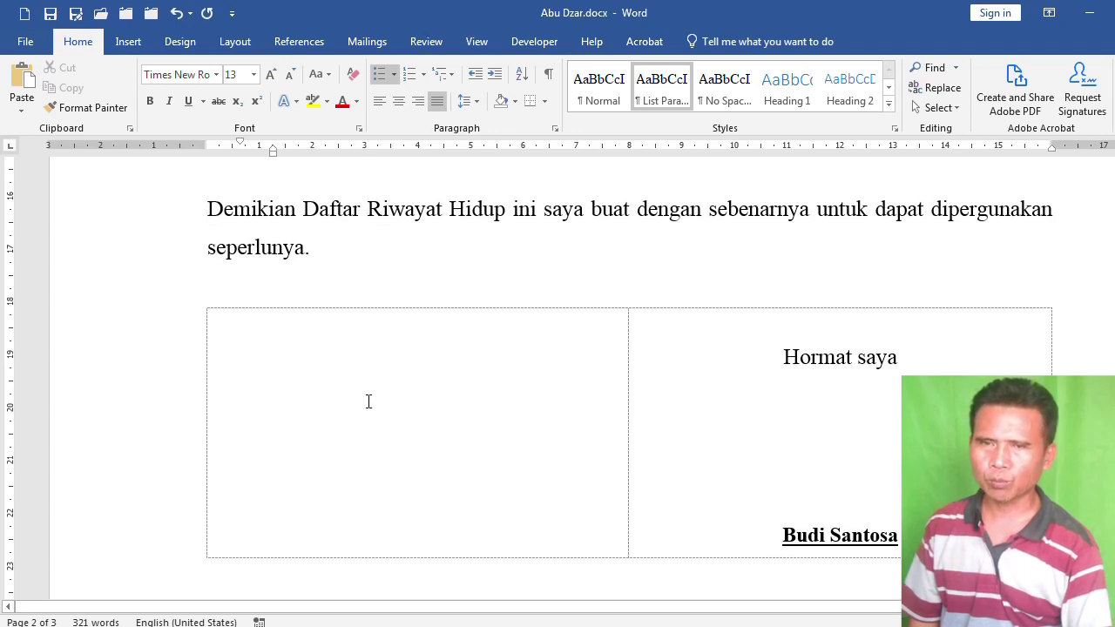
pyautogui.click(777, 363)
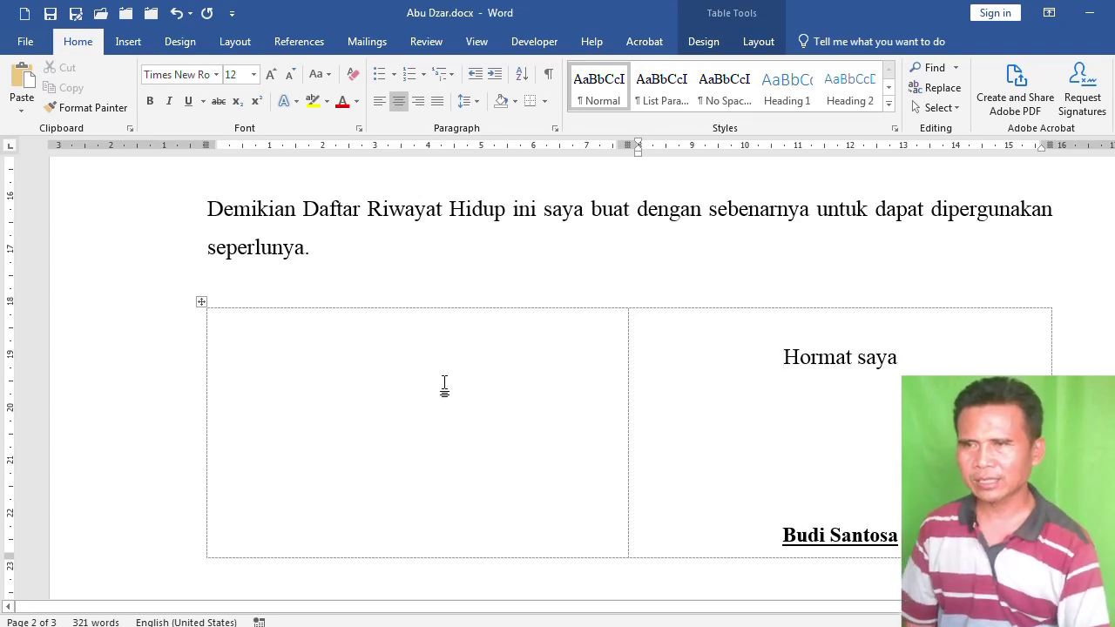
pyautogui.click(300, 299)
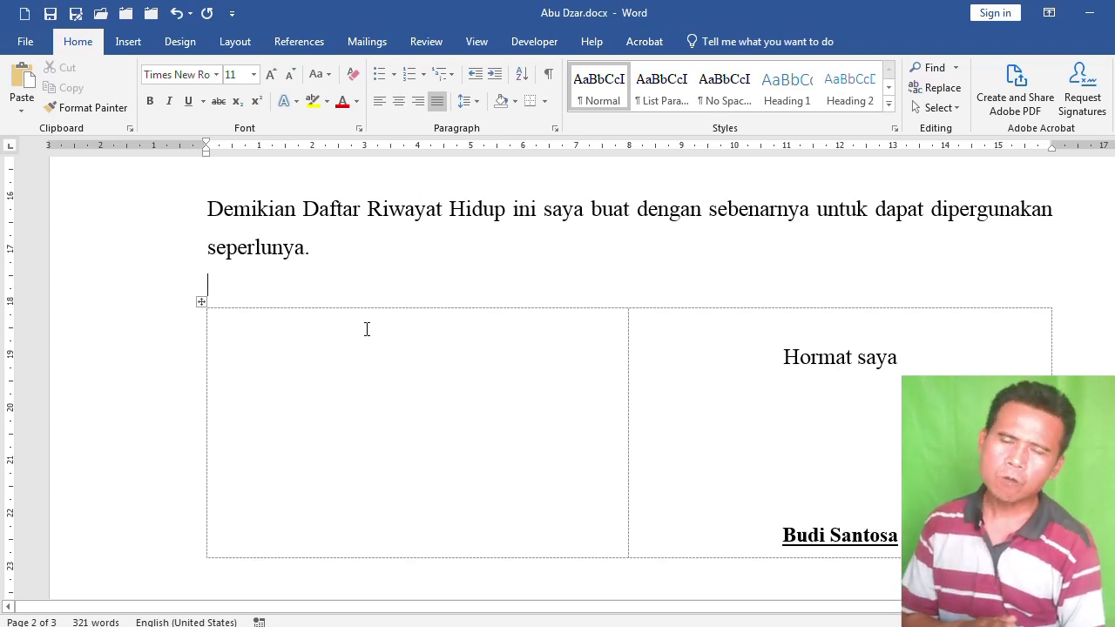
pyautogui.scroll(3, 392, 318)
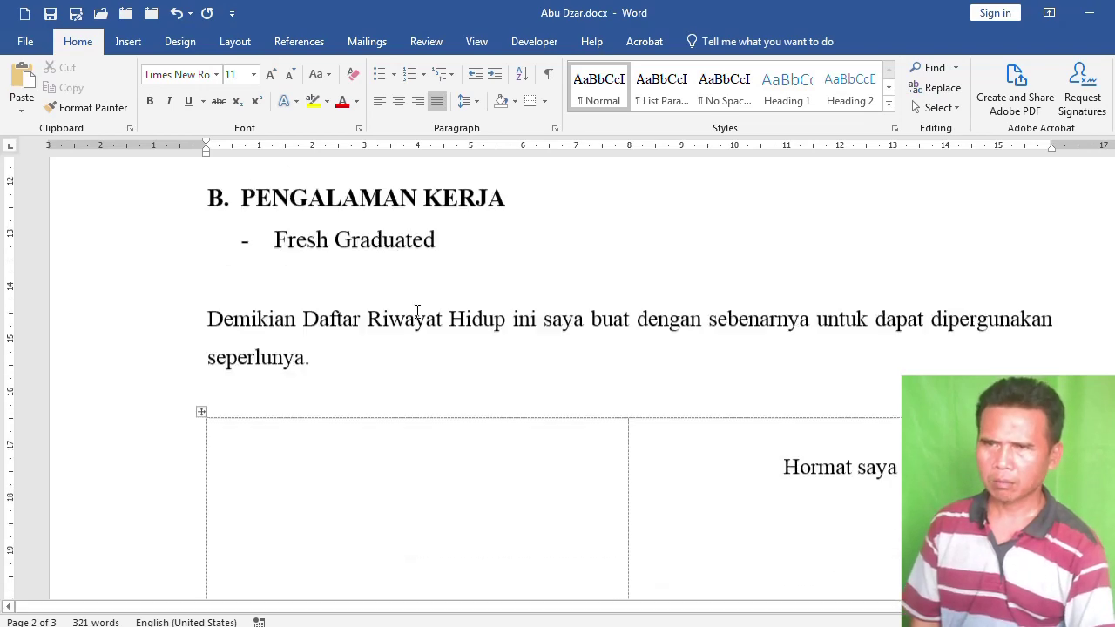
pyautogui.scroll(7, 421, 312)
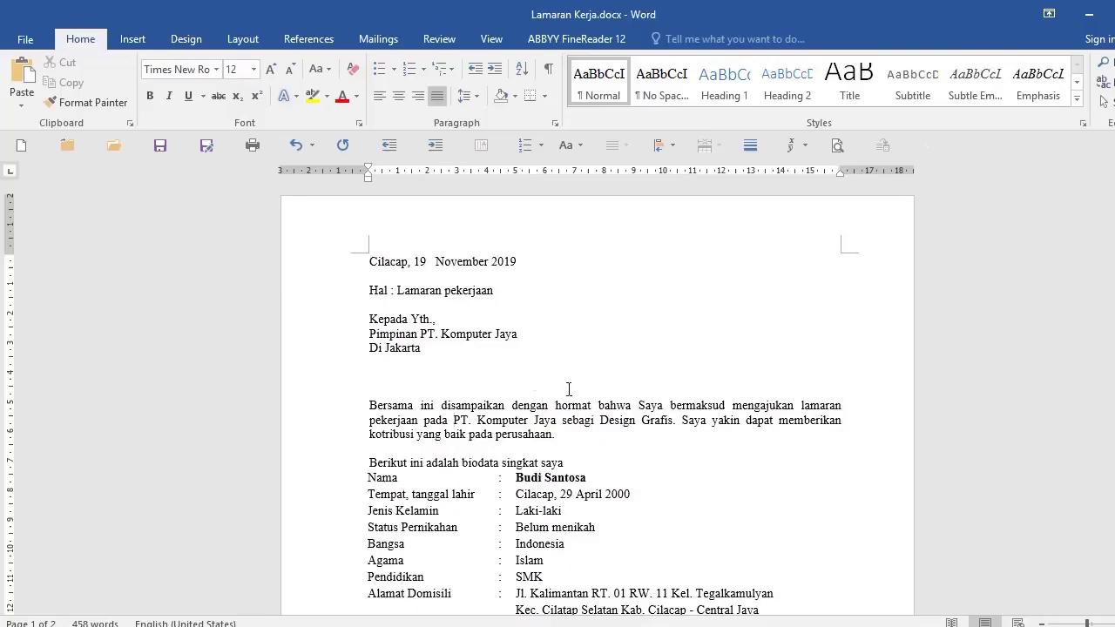
# - Move the "Hormat saya," signature block to the left margin at the end of the letter in Lamaran Kerja.docx
pyautogui.keyDown('ctrl'); pyautogui.scroll(3, 547, 360); pyautogui.keyUp('ctrl')
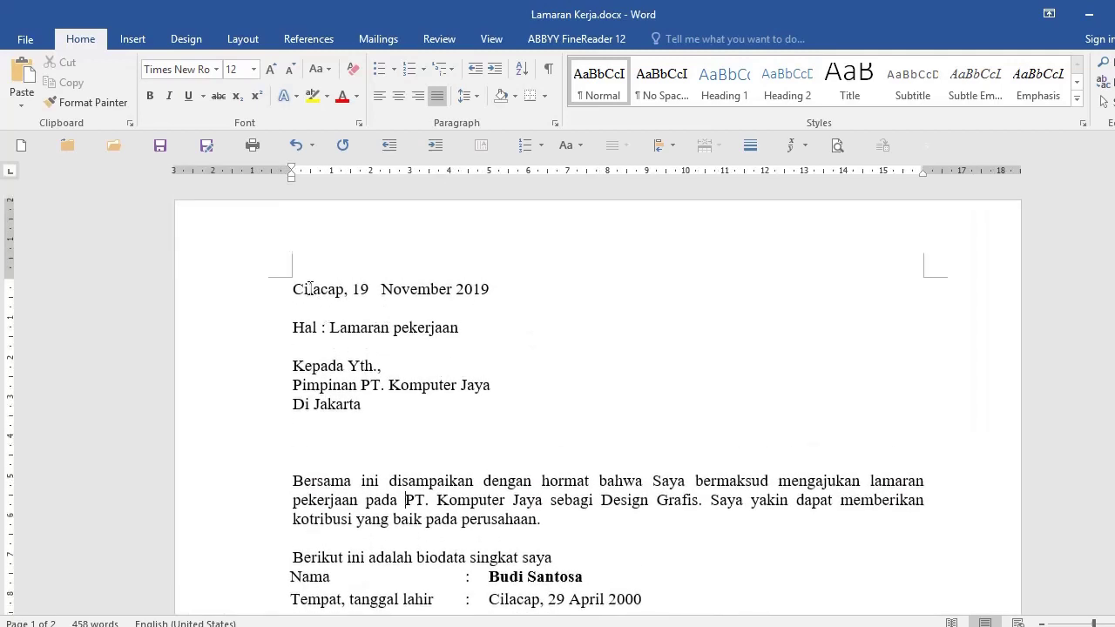
pyautogui.click(519, 290)
pyautogui.scroll(-10, 293, 296)
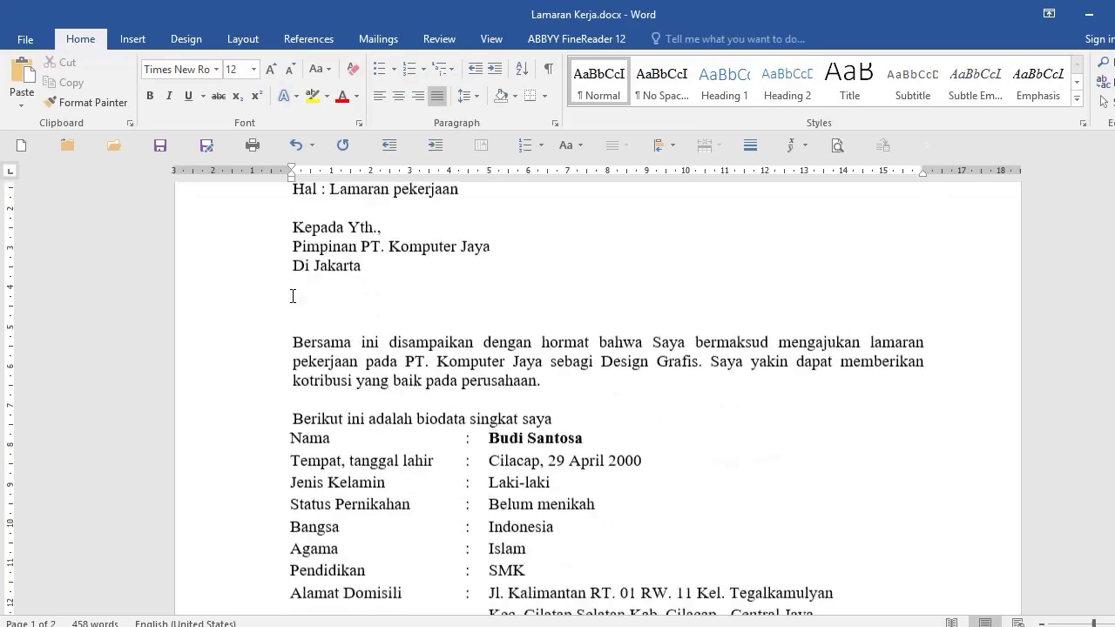
pyautogui.scroll(-4, 323, 458)
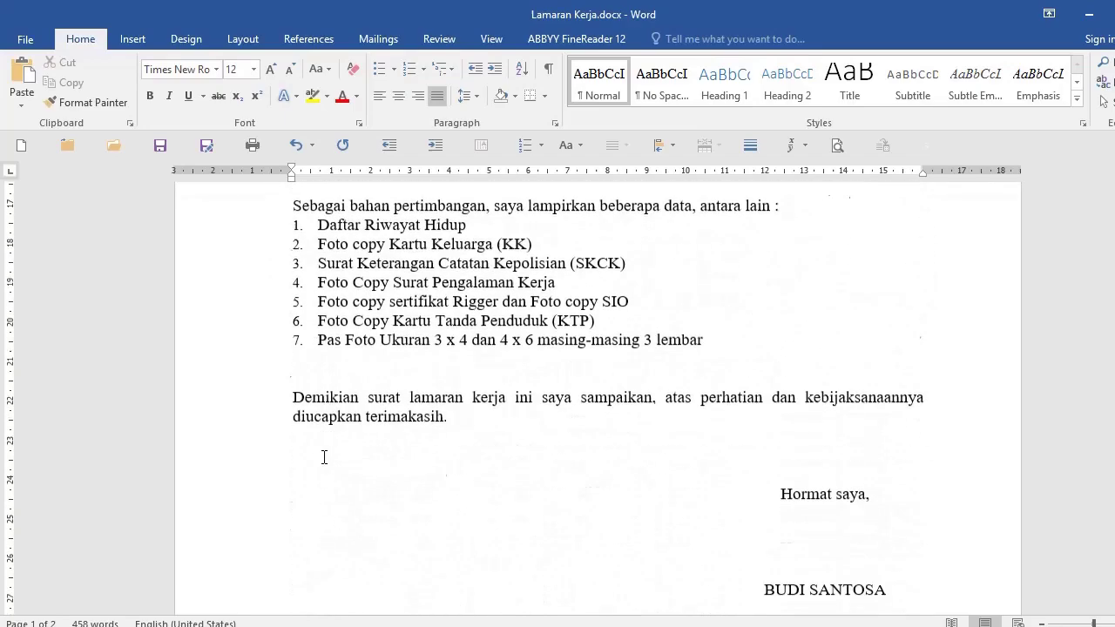
pyautogui.scroll(2, 323, 458)
pyautogui.scroll(-3, 323, 458)
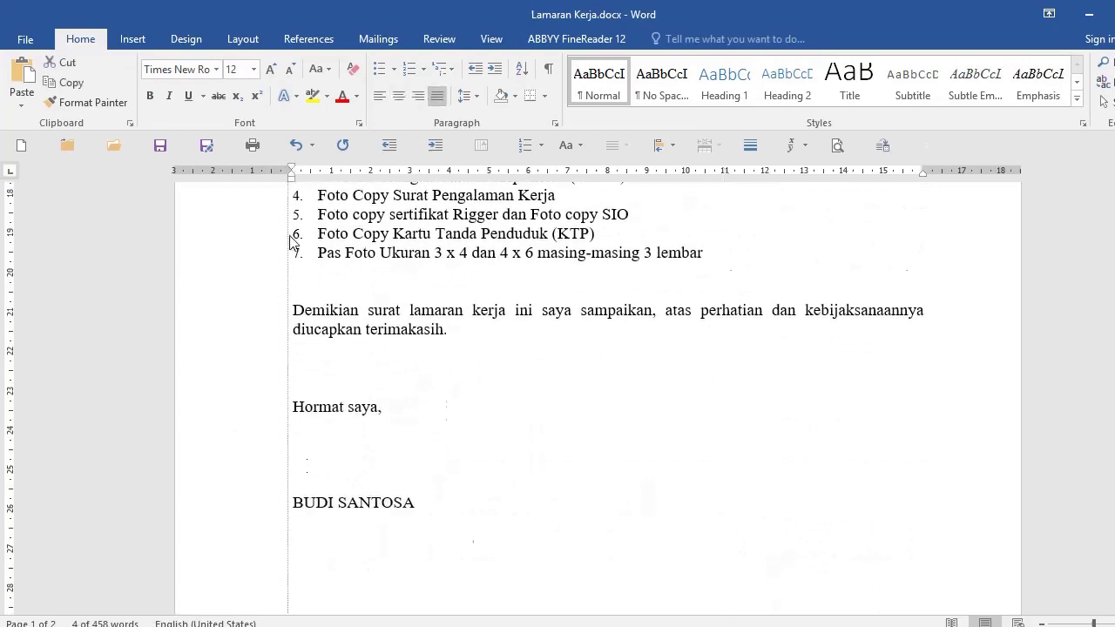
# - Examine the date line, the subject line and the recipient block addressed to PT. Komputer Jaya
pyautogui.scroll(8, 423, 362)
pyautogui.click(423, 351)
pyautogui.scroll(5, 422, 362)
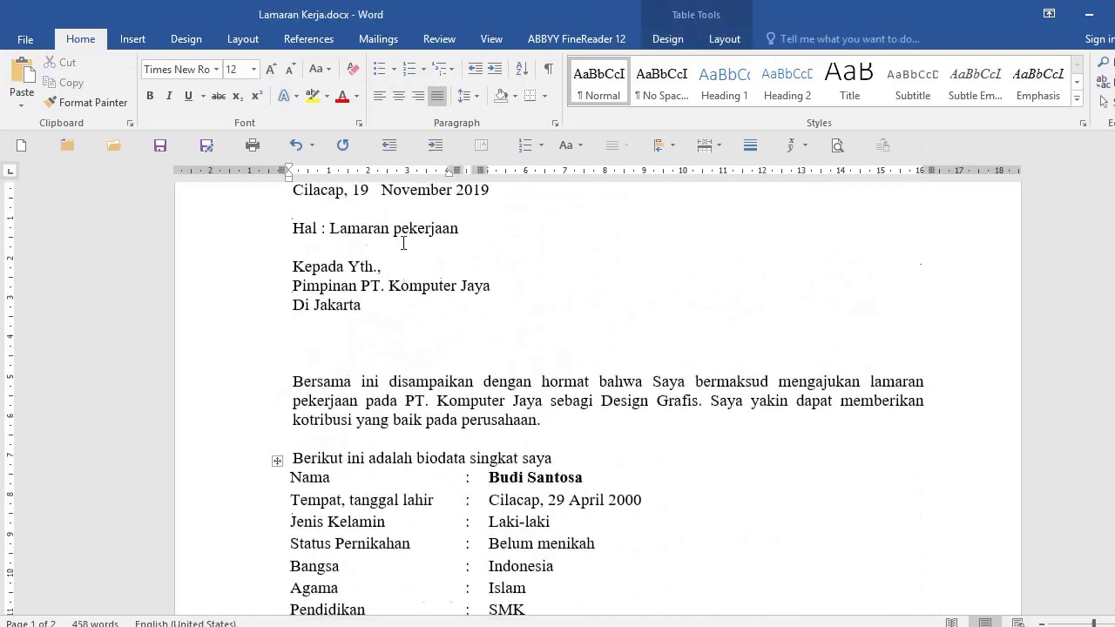
pyautogui.click(405, 298)
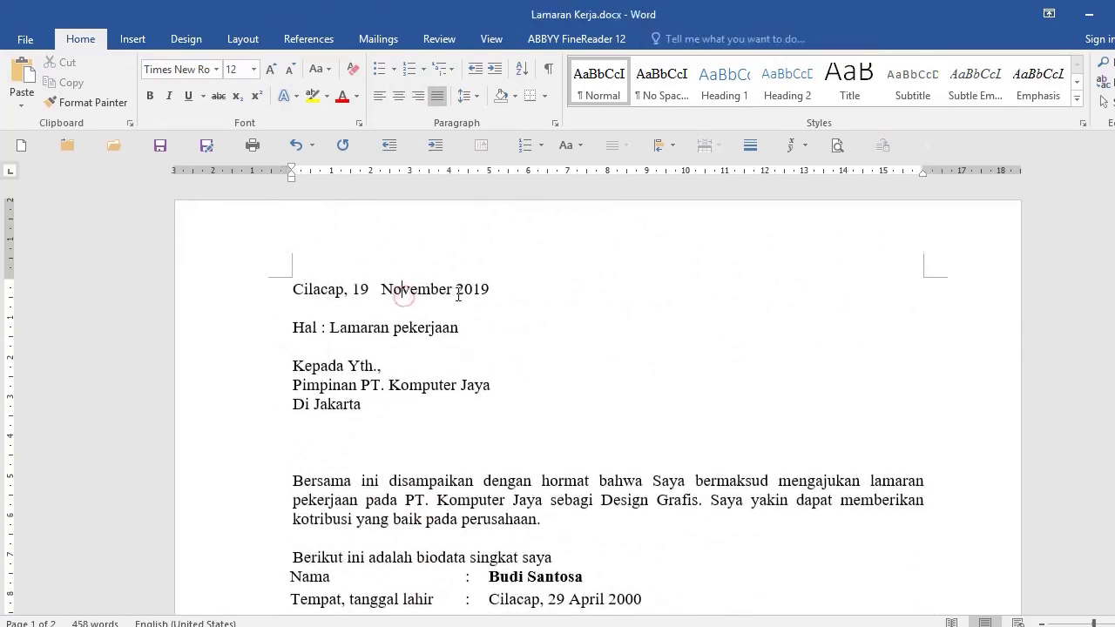
pyautogui.click(180, 287)
pyautogui.click(218, 328)
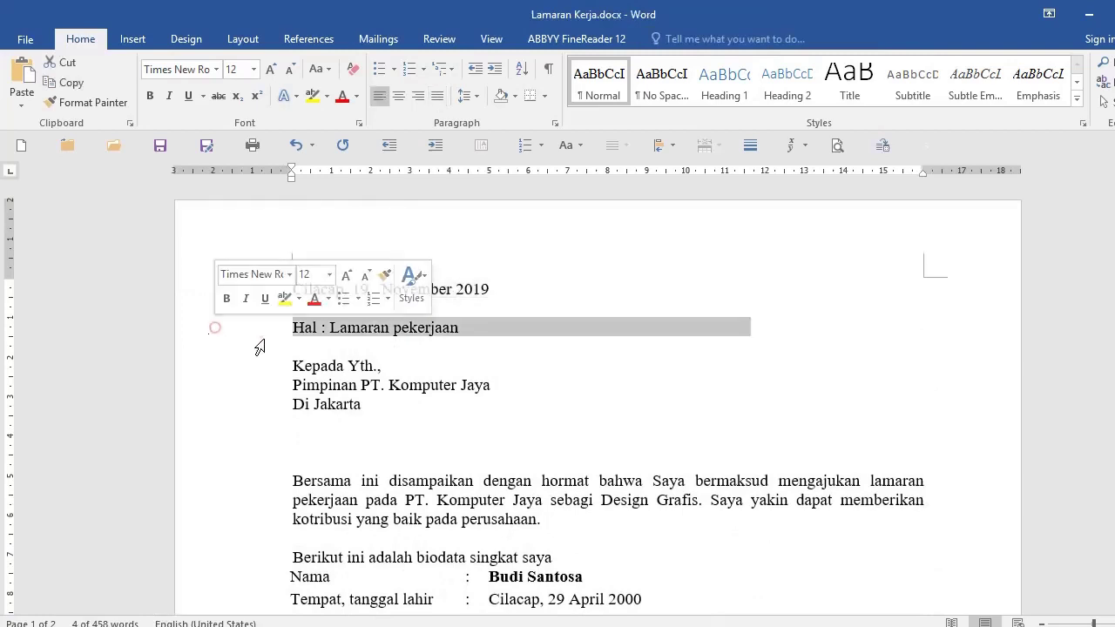
pyautogui.click(475, 331)
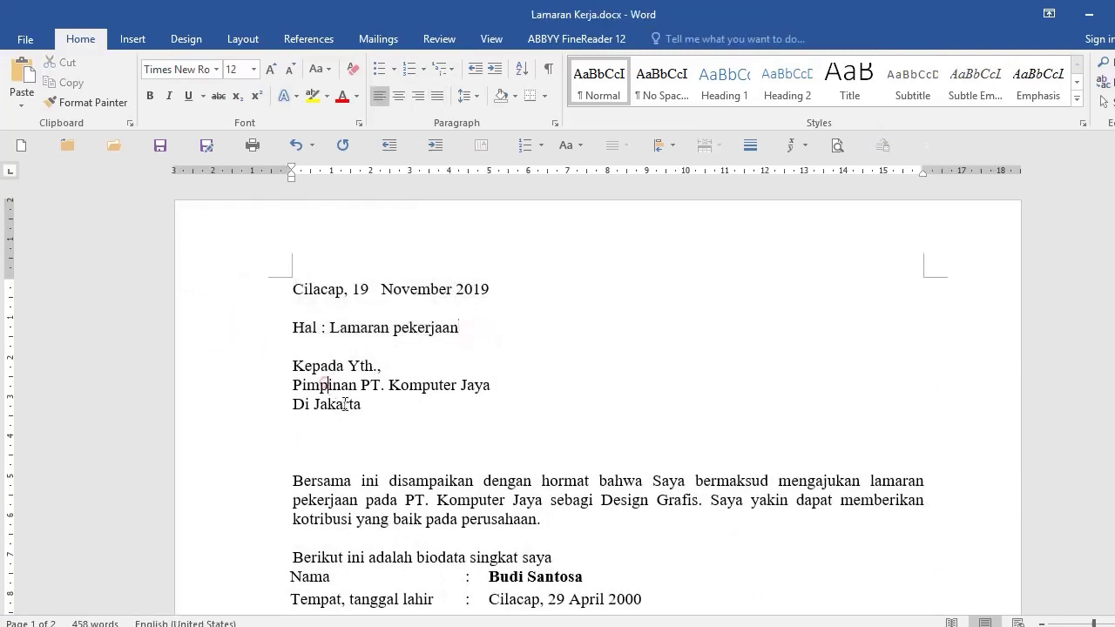
pyautogui.click(389, 411)
# - Examine the opening paragraph about applying to PT. Komputer Jaya and the applicant's short biodata table below it
pyautogui.scroll(-3, 362, 388)
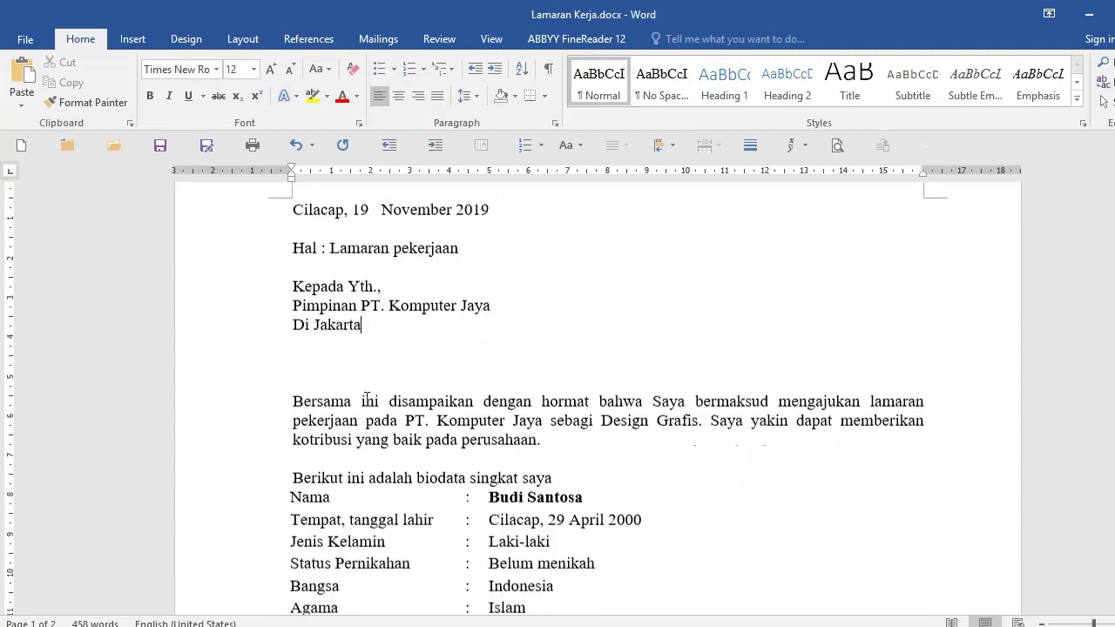
pyautogui.click(258, 384)
pyautogui.moveTo(254, 410); pyautogui.dragTo(252, 427)
pyautogui.click(599, 419)
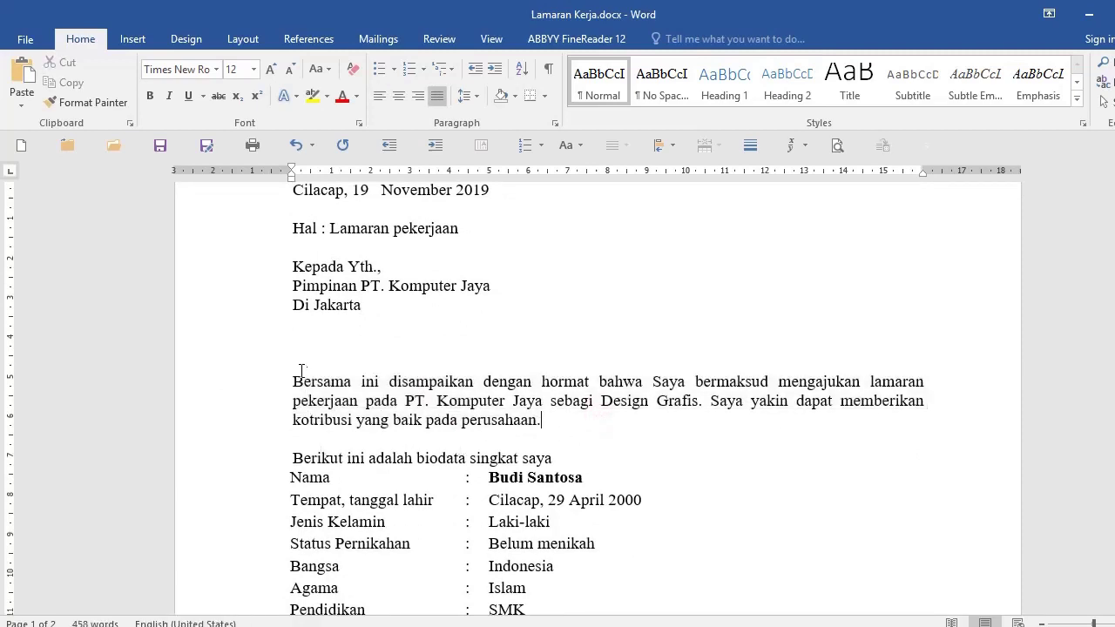
pyautogui.moveTo(295, 384); pyautogui.dragTo(540, 420)
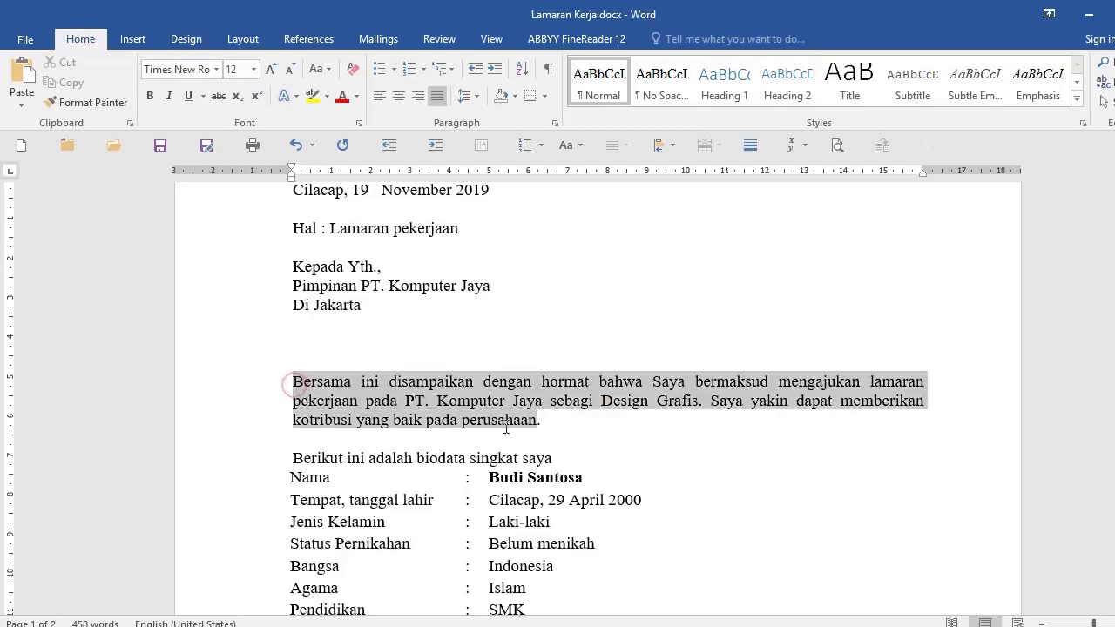
pyautogui.click(505, 401)
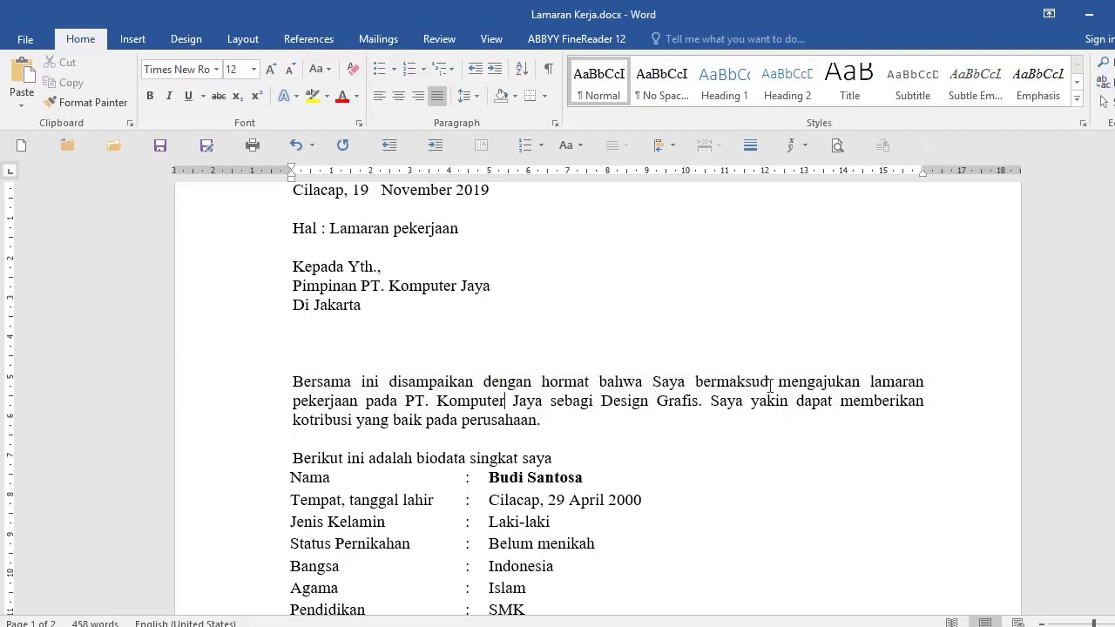
pyautogui.click(579, 478)
pyautogui.scroll(-2, 523, 453)
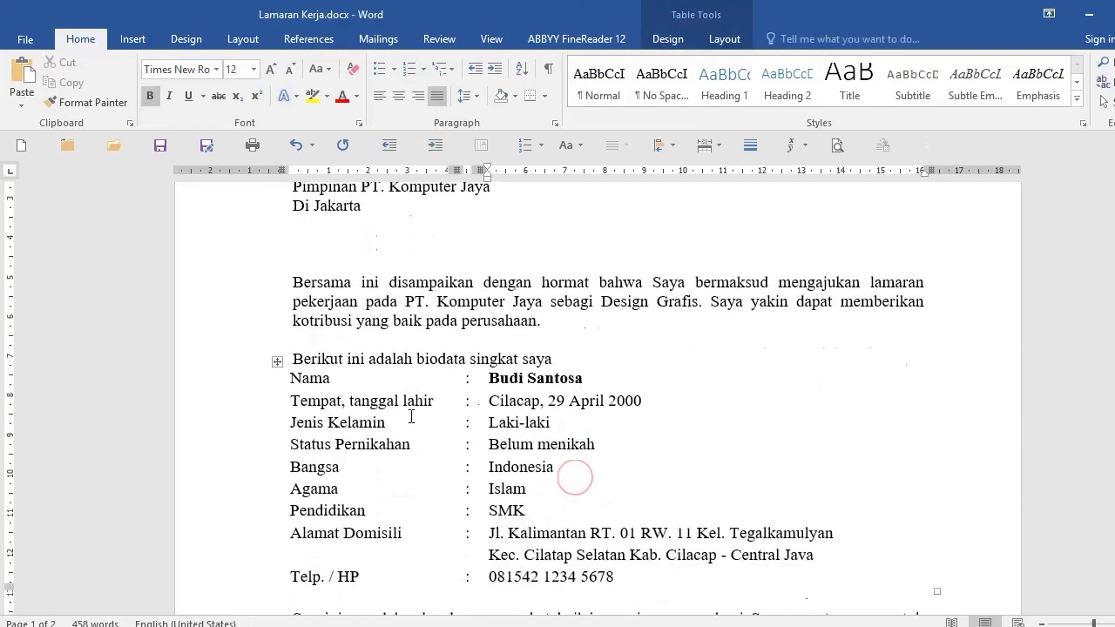
pyautogui.click(369, 359)
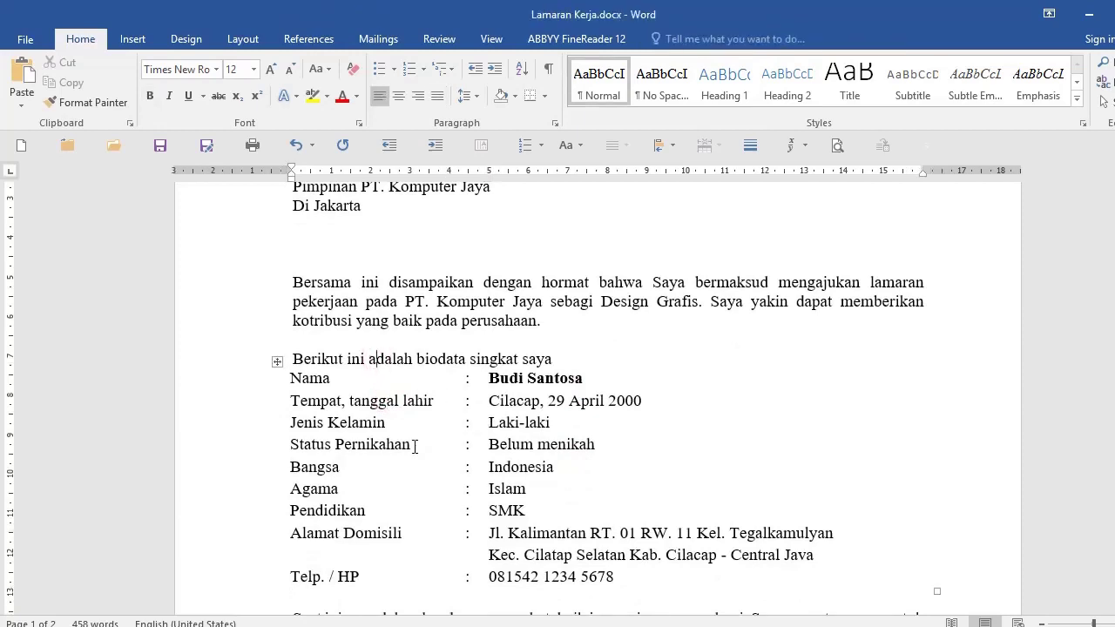
pyautogui.scroll(-1, 415, 447)
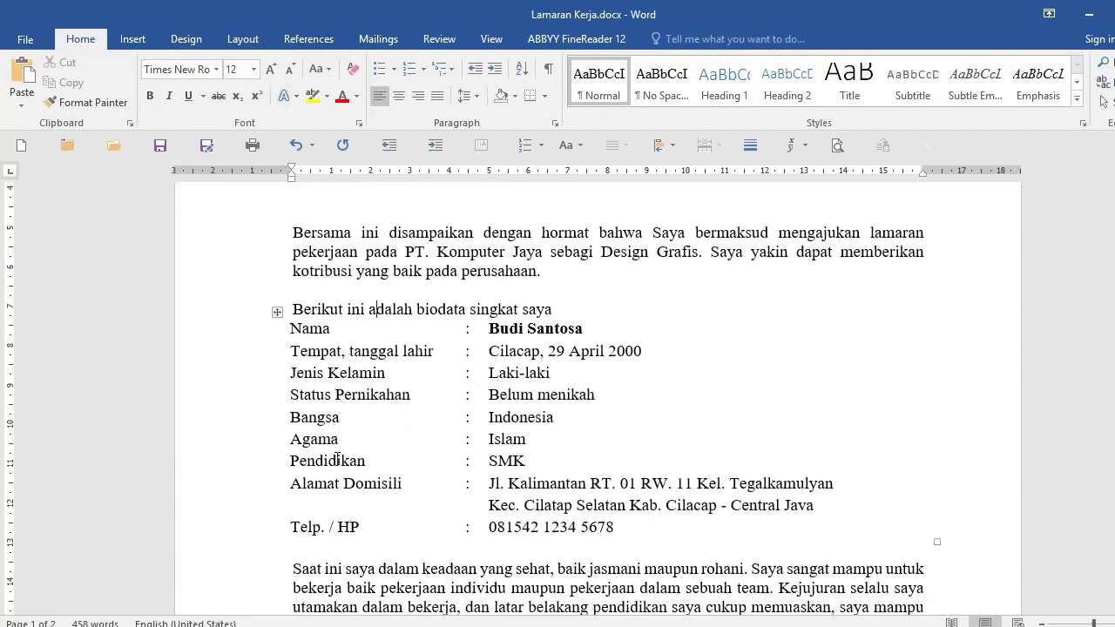
# - Read the rest of the biodata table, the paragraph on health and abilities, and the numbered list of attachments
pyautogui.scroll(-1, 349, 506)
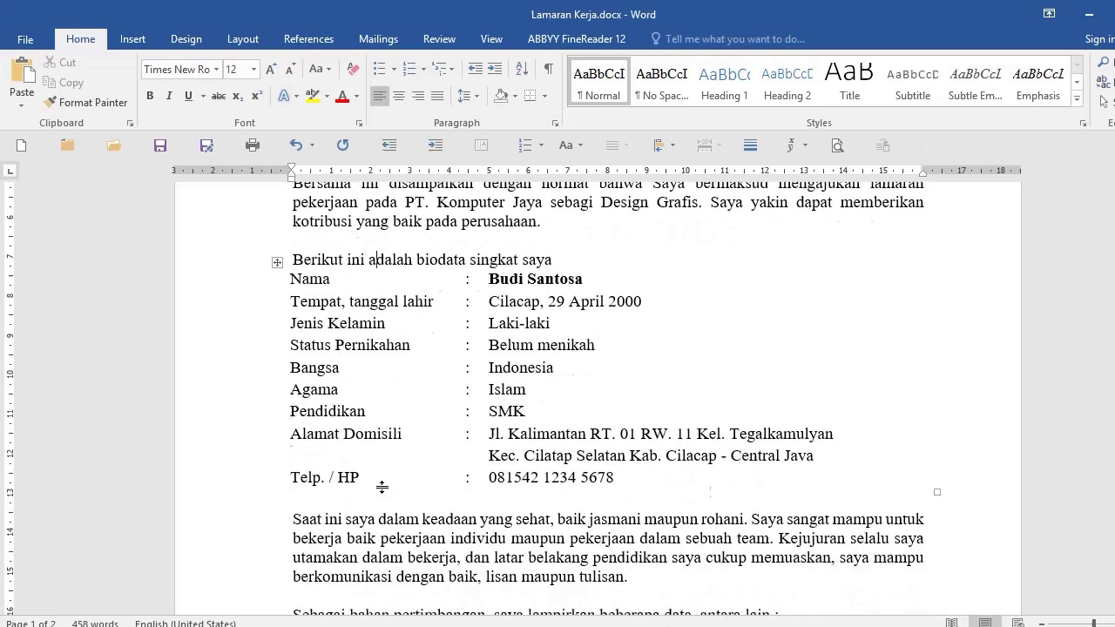
pyautogui.click(513, 480)
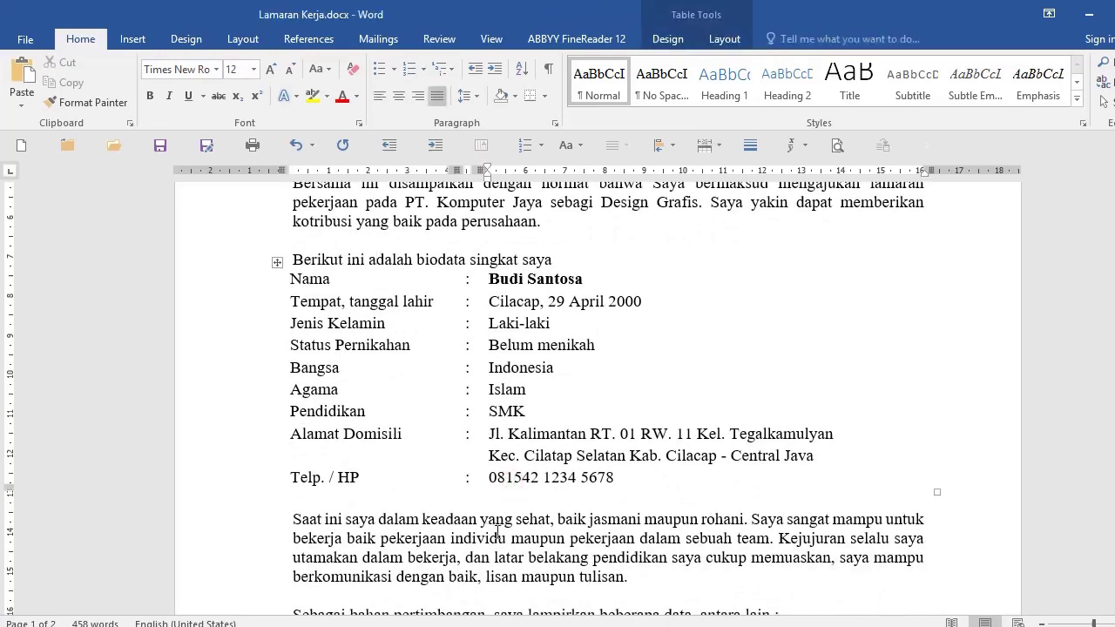
pyautogui.click(415, 535)
pyautogui.scroll(-2, 381, 458)
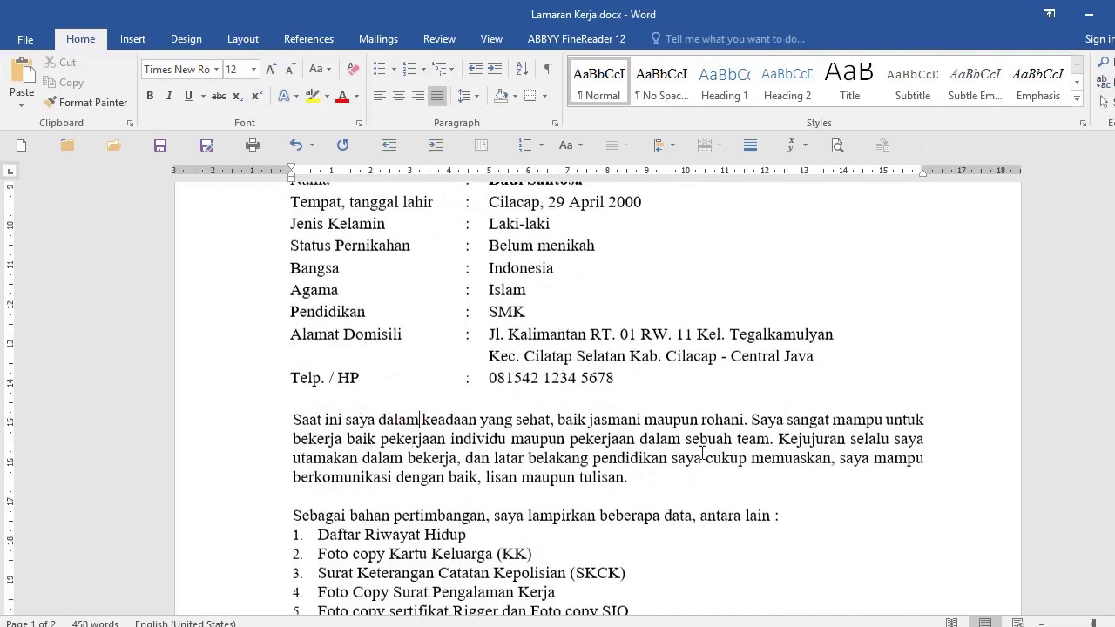
pyautogui.scroll(-2, 418, 435)
pyautogui.click(468, 436)
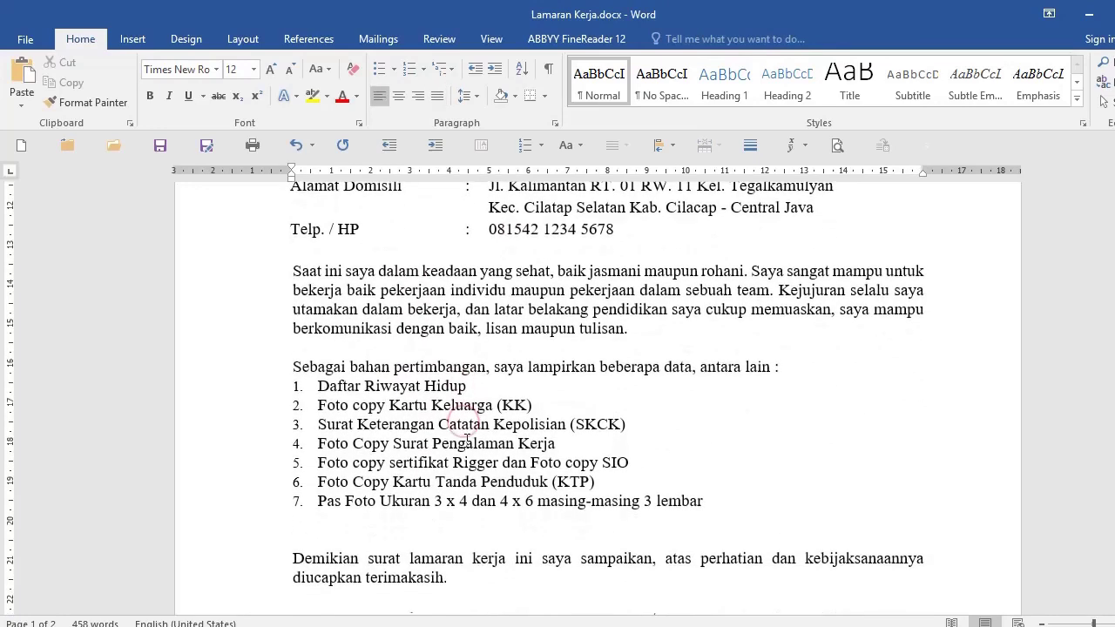
pyautogui.scroll(-1, 462, 426)
pyautogui.click(342, 387)
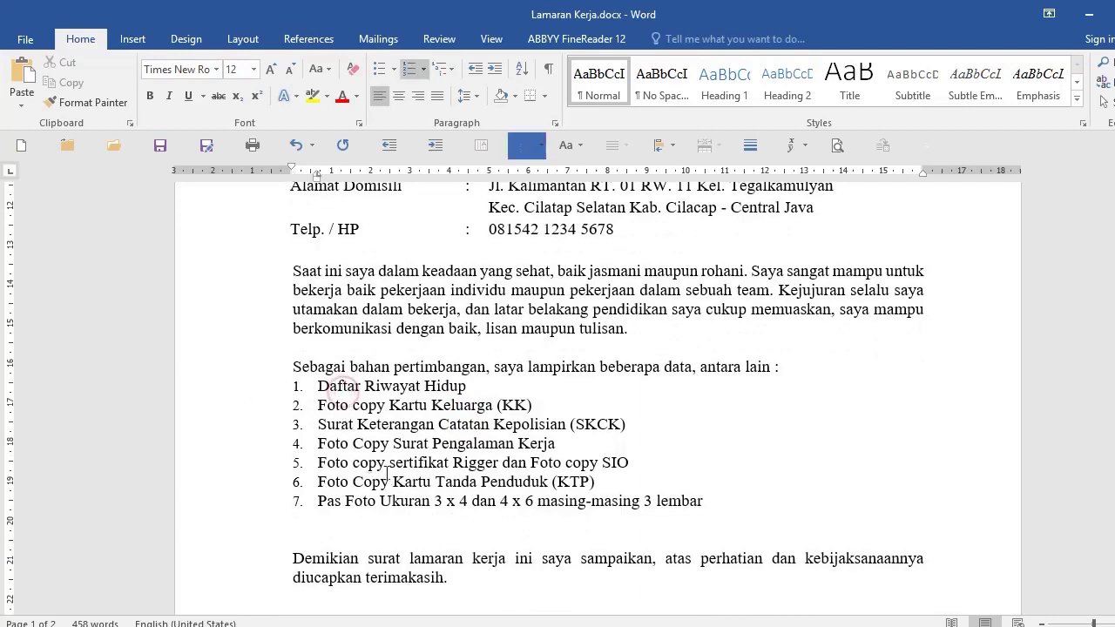
pyautogui.click(540, 406)
pyautogui.click(593, 444)
# - Show the table gridlines around the short biodata table and inspect its label, colon and value columns
pyautogui.scroll(8, 574, 439)
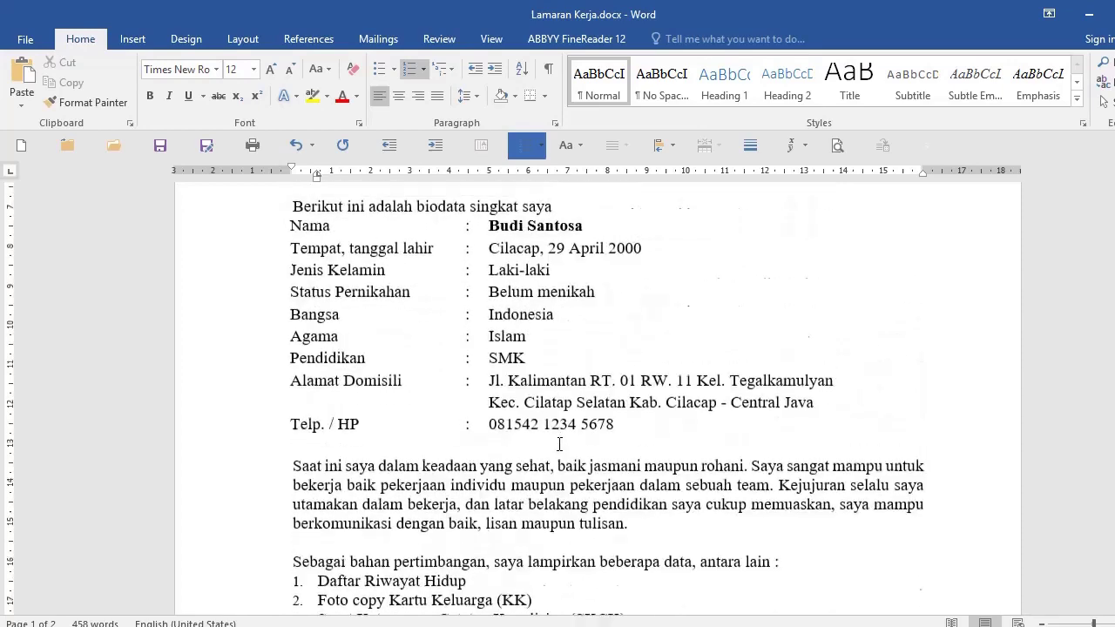
pyautogui.click(577, 350)
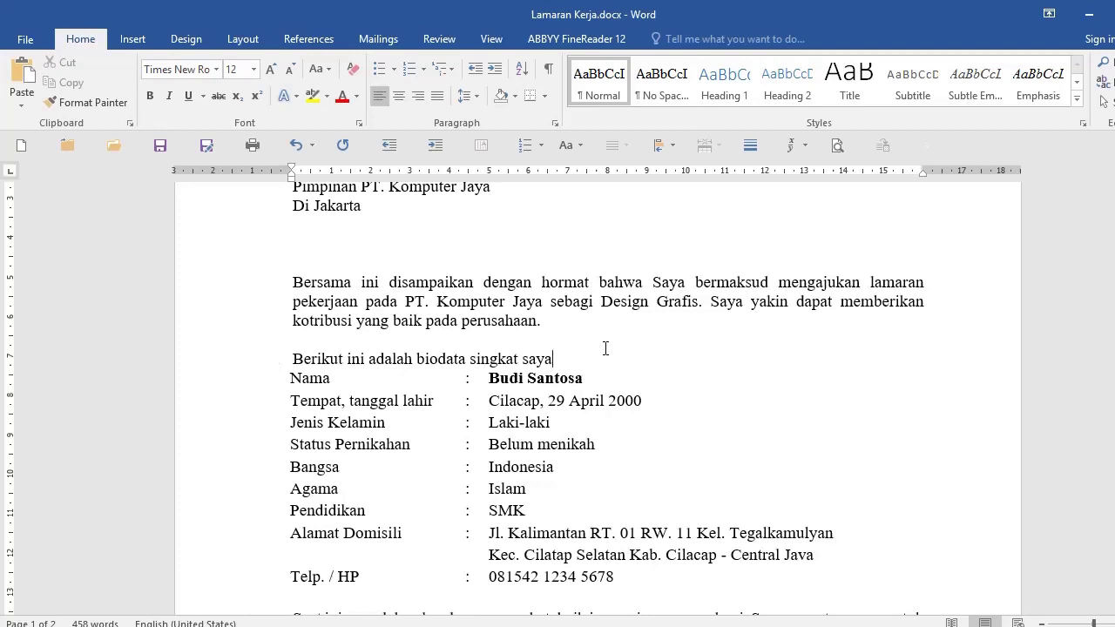
pyautogui.click(277, 361)
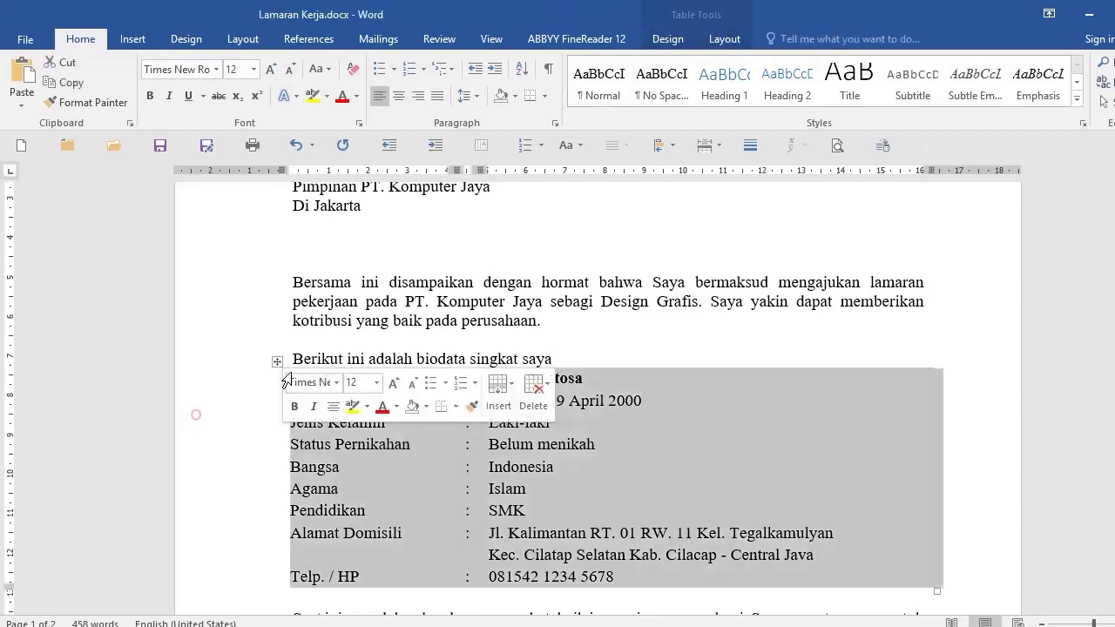
pyautogui.click(544, 96)
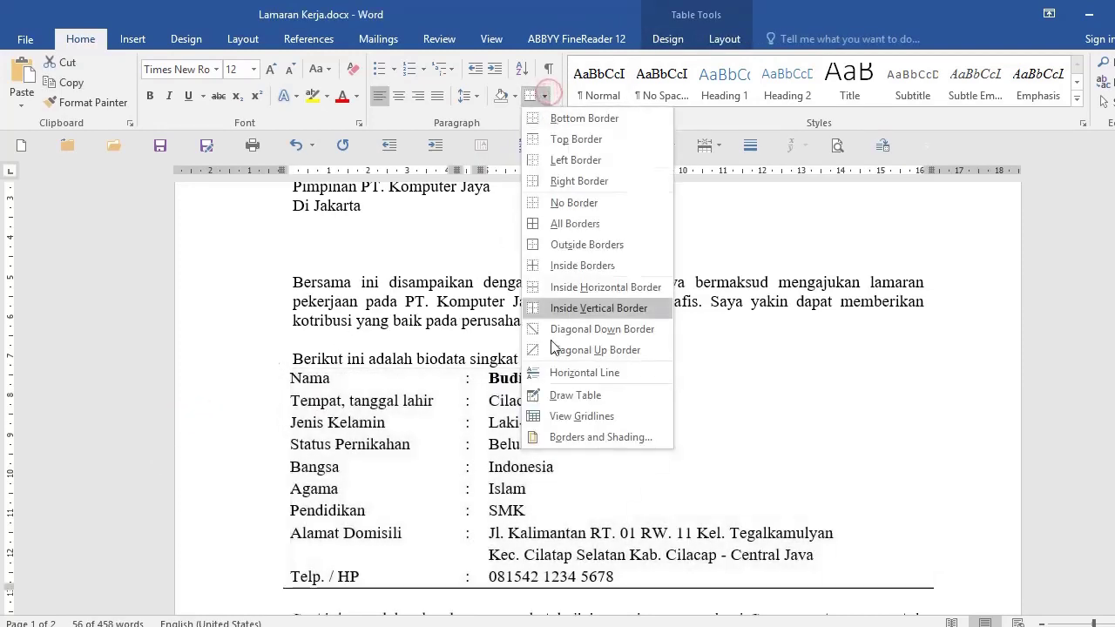
pyautogui.click(562, 411)
pyautogui.click(407, 484)
pyautogui.scroll(-1, 433, 380)
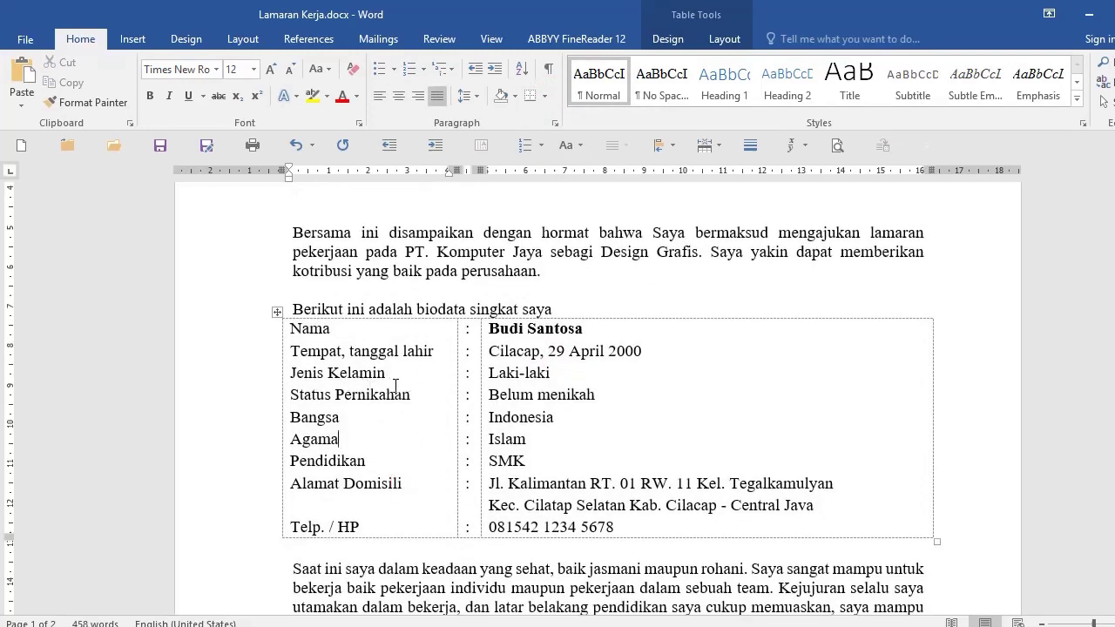
pyautogui.click(338, 335)
pyautogui.click(470, 331)
pyautogui.click(555, 364)
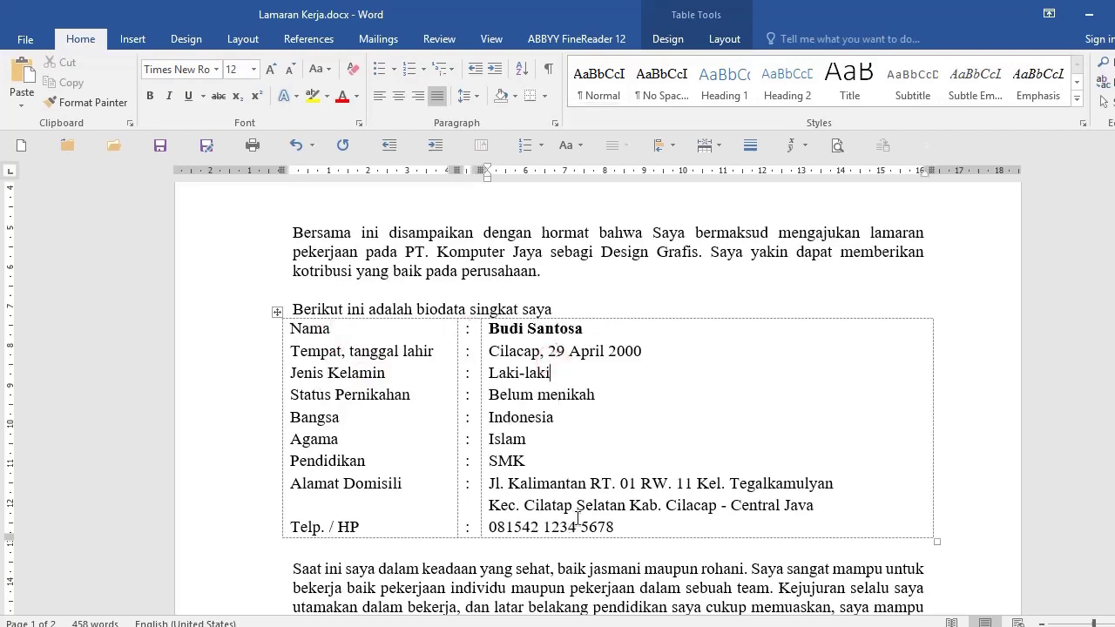
# - Add blank lines after "Berikut ini adalah biodata singkat saya" and insert a table with three columns and one row there
pyautogui.click(576, 307)
pyautogui.press('Return')
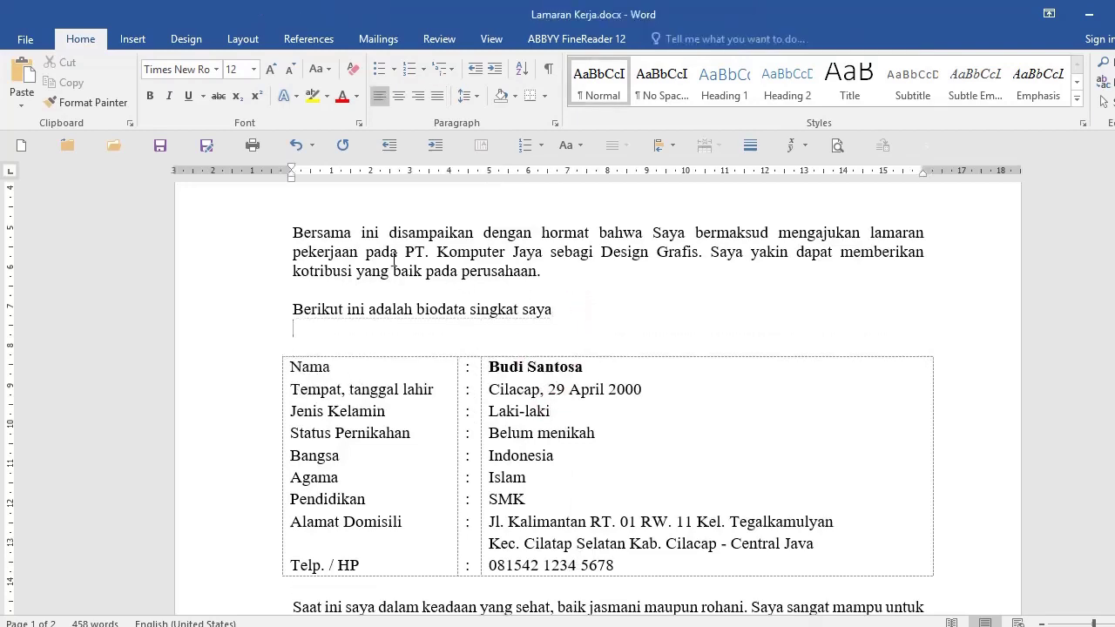
pyautogui.click(134, 38)
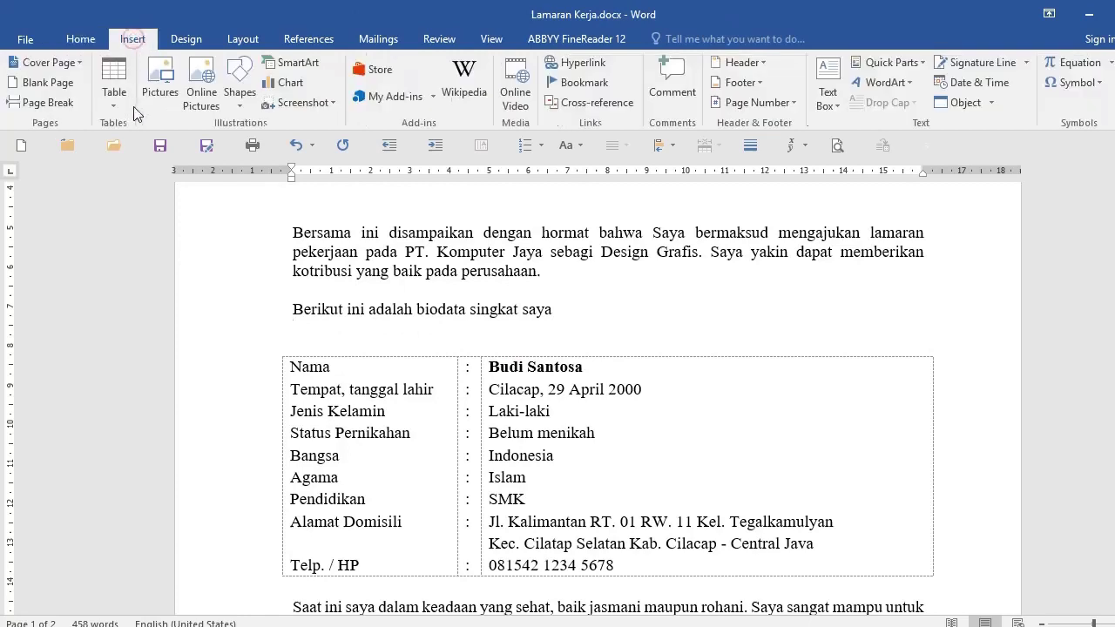
pyautogui.click(118, 78)
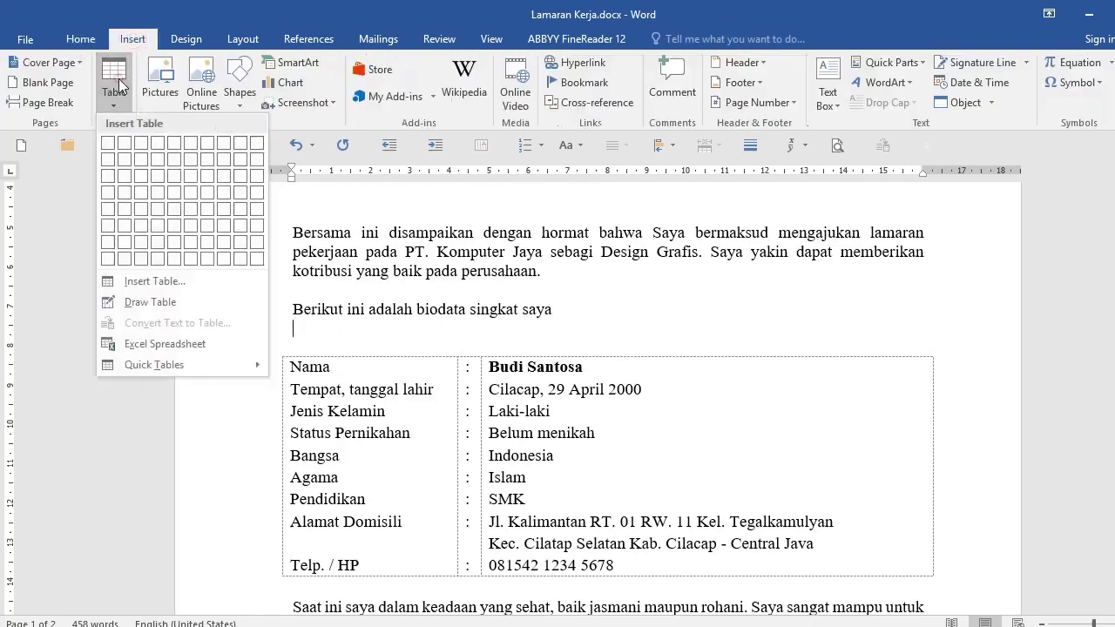
pyautogui.click(141, 143)
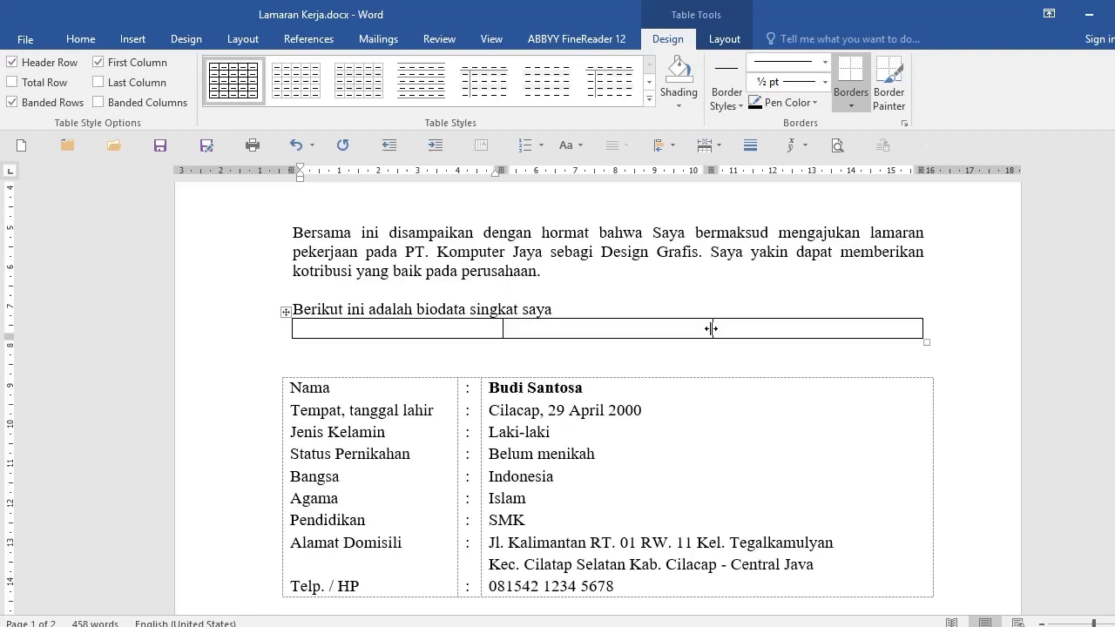
# - Narrow the new table's first column to about 4 cm and its middle column to a slim strip for the colon
pyautogui.moveTo(711, 329); pyautogui.dragTo(518, 328)
pyautogui.moveTo(499, 163)
pyautogui.mouseDown()
pyautogui.moveTo(446, 163)
pyautogui.moveTo(541, 170)
pyautogui.moveTo(469, 170)
pyautogui.mouseUp()
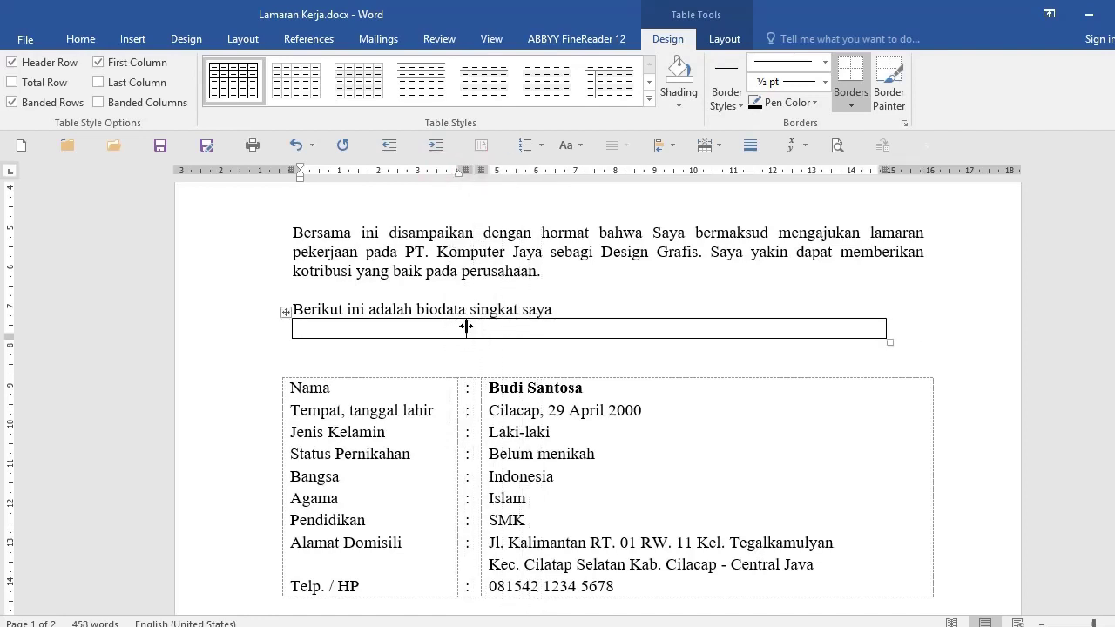
pyautogui.moveTo(466, 169); pyautogui.dragTo(454, 171)
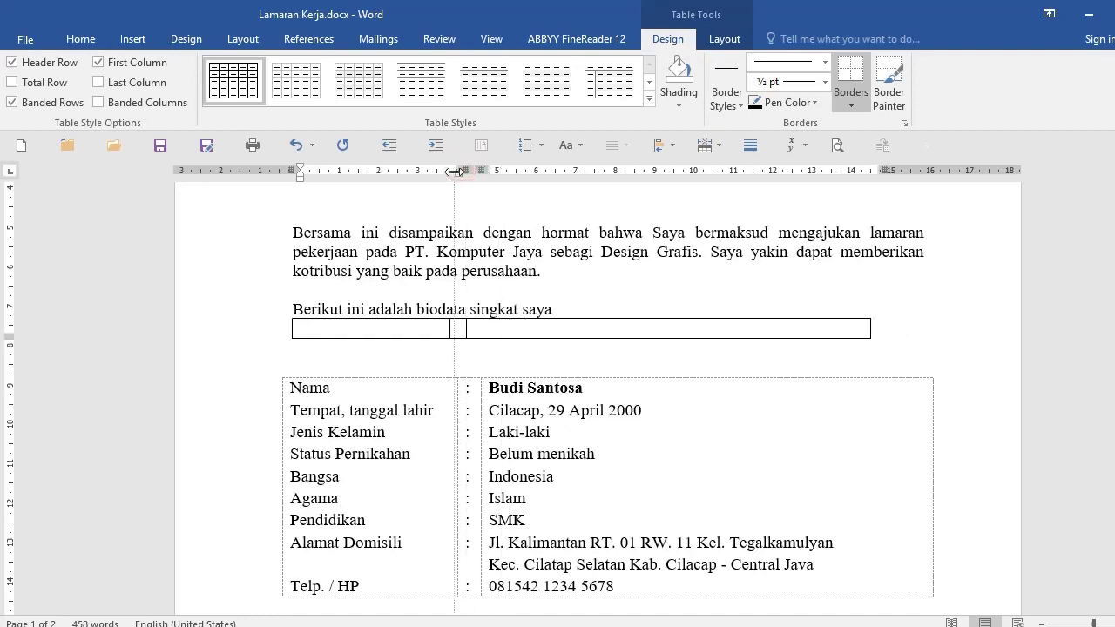
pyautogui.click(371, 315)
# - Fill the new table's row with "Nama", ":" and the applicant's full name
pyautogui.click(352, 328)
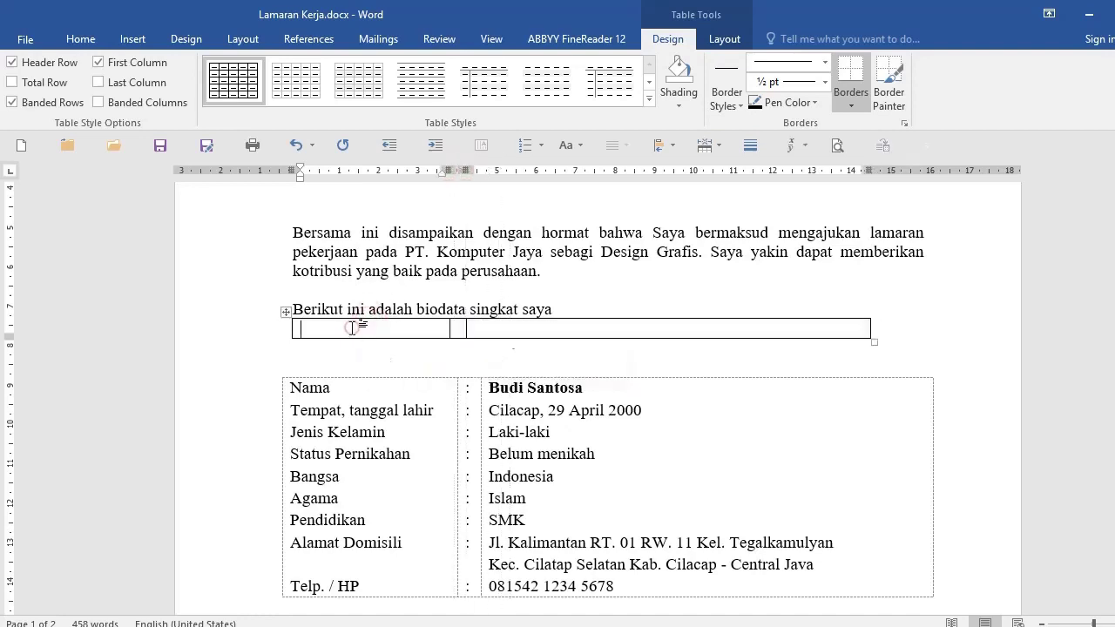
pyautogui.write('Nama')
pyautogui.press('Tab')
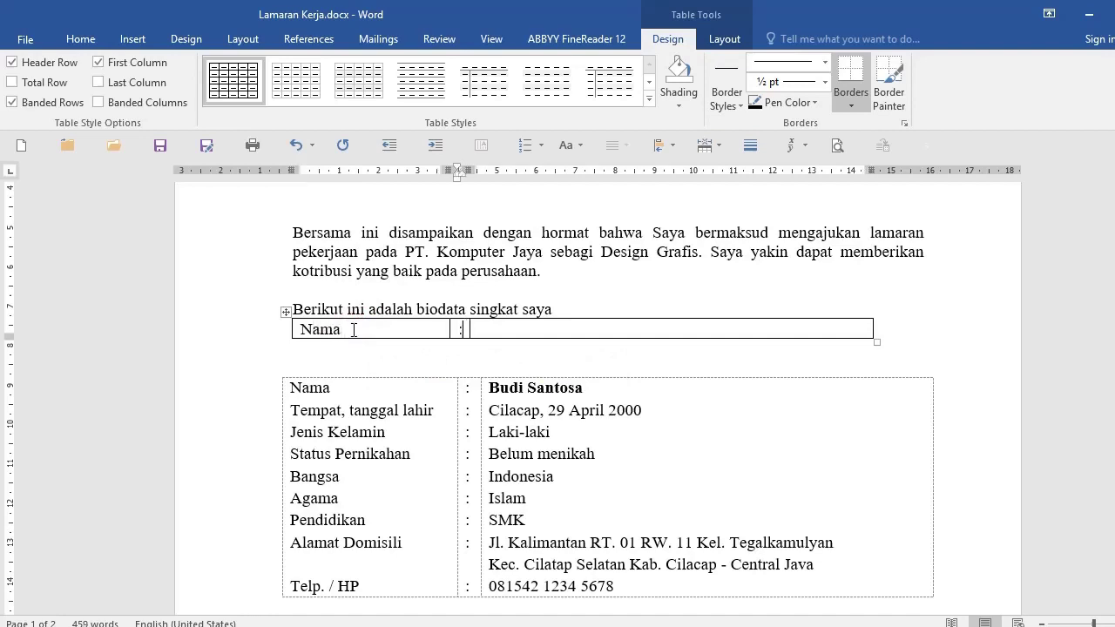
pyautogui.write(':')
pyautogui.press('Tab')
pyautogui.write('Budi Santosa')
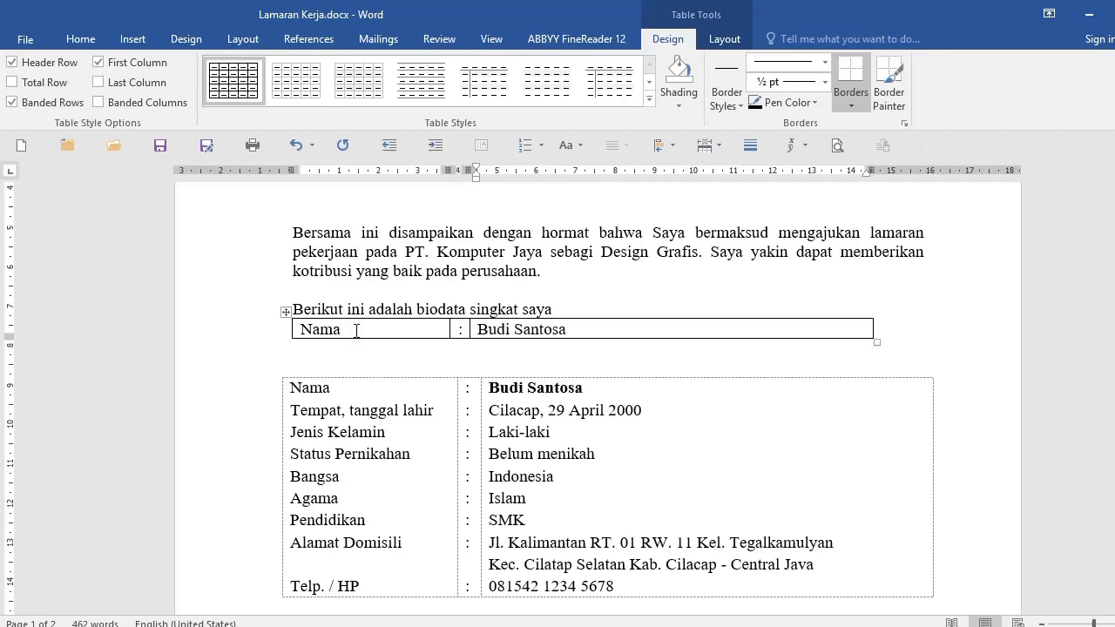
# - Add "Alamat" on a new line under "Nama" within the same first-column cell
pyautogui.click(356, 331)
pyautogui.press('Return')
pyautogui.write('alamat')
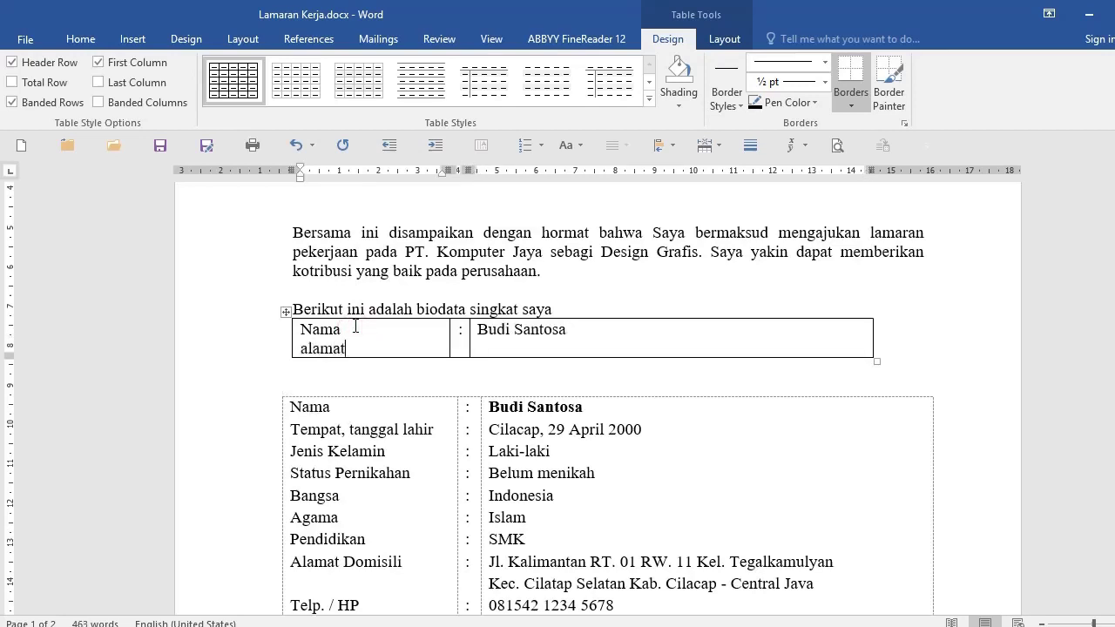
pyautogui.press('Tab')
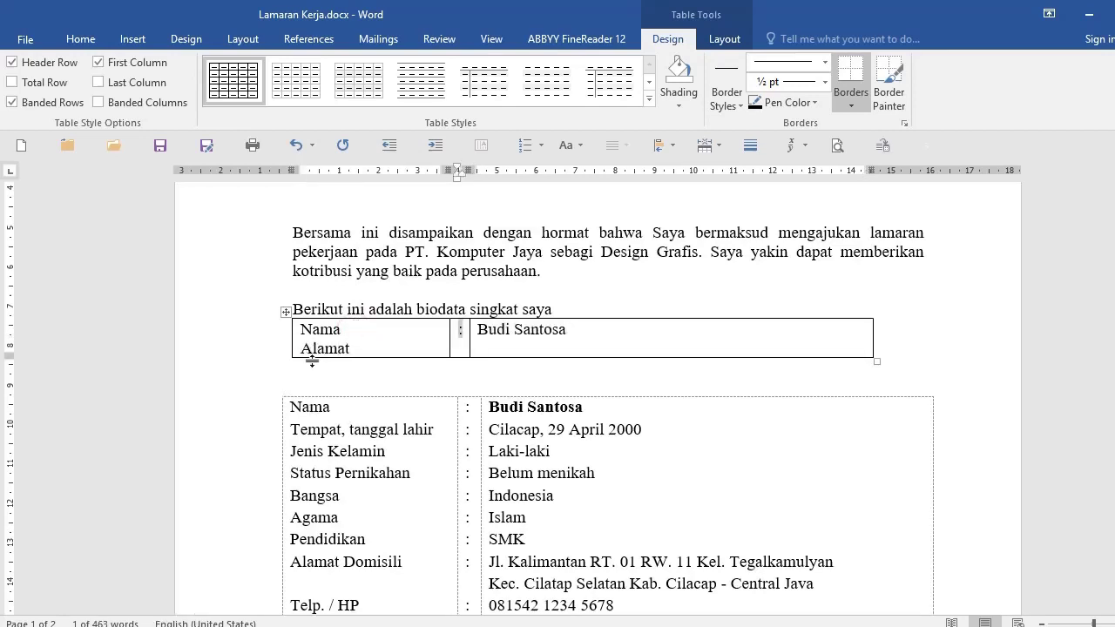
pyautogui.click(375, 340)
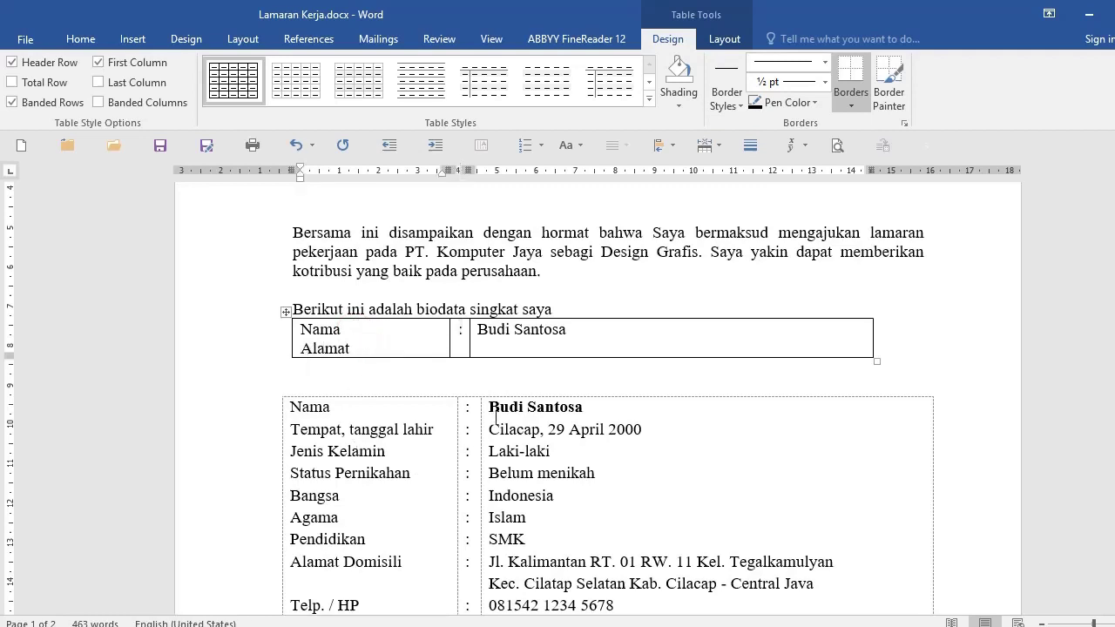
# - Add three more colons in the middle cell, each on its own line below the first one
pyautogui.click(465, 347)
pyautogui.press('Return')
pyautogui.write(':')
pyautogui.press('Return')
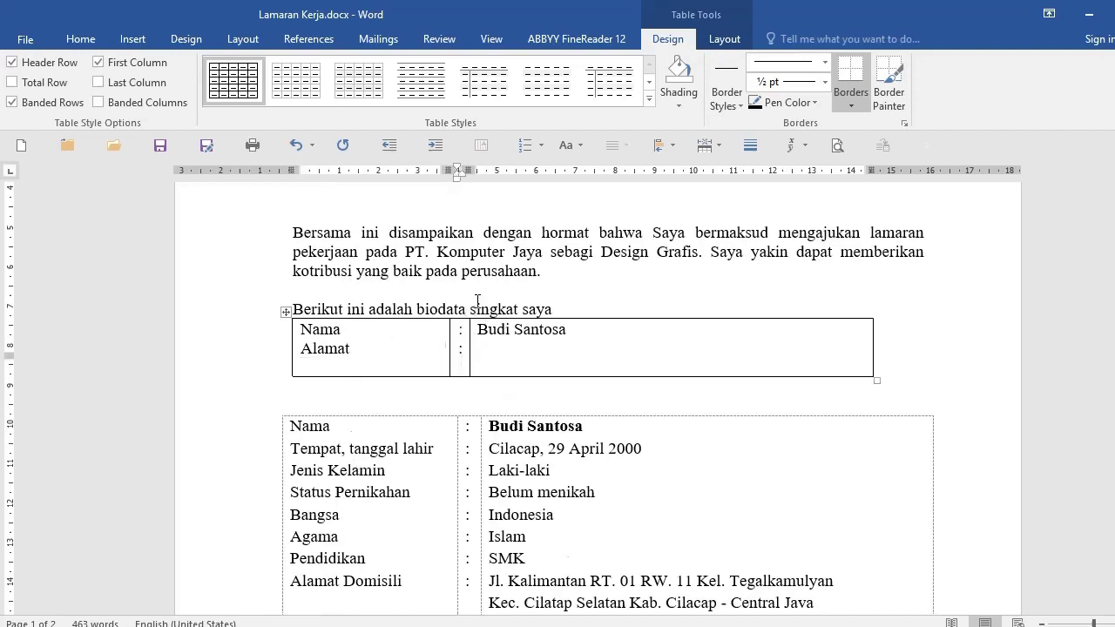
pyautogui.write(':')
pyautogui.press('Return')
pyautogui.write(':')
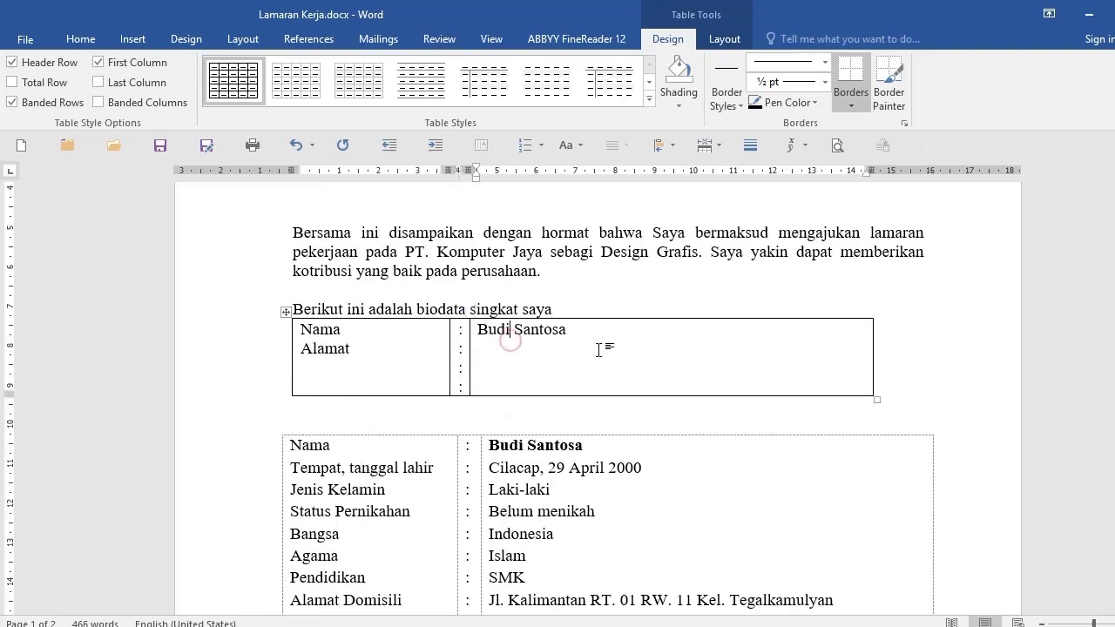
pyautogui.scroll(-2, 600, 352)
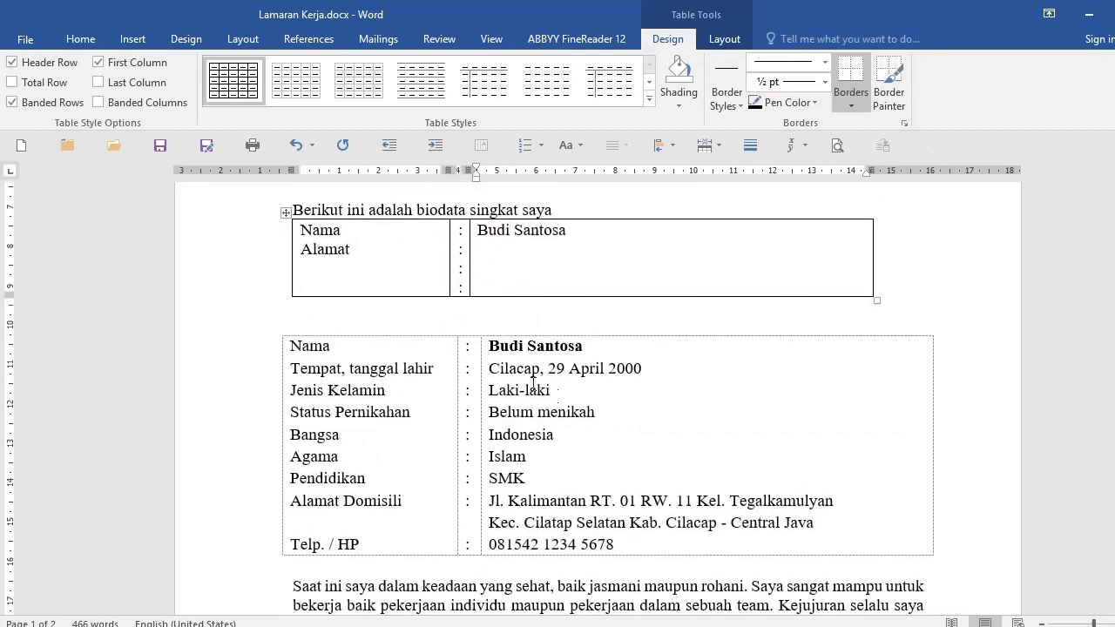
pyautogui.click(572, 240)
pyautogui.click(619, 231)
pyautogui.click(584, 271)
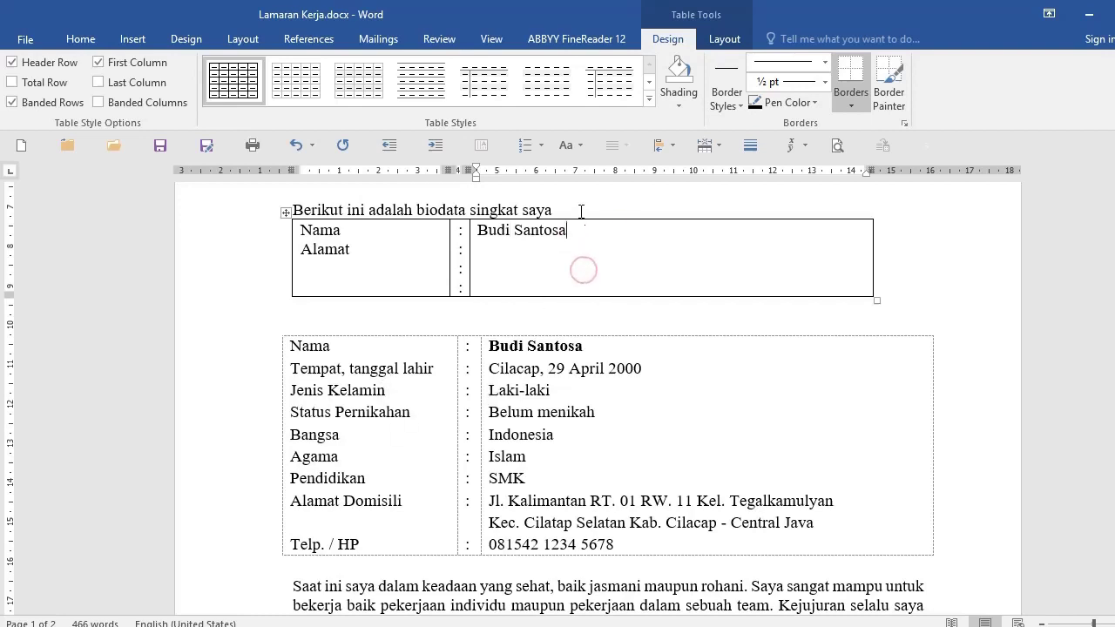
# - Write a plain-text "Nama" line with a tab-aligned colon beneath the new table, followed by a new line
pyautogui.click(458, 319)
pyautogui.press('Return')
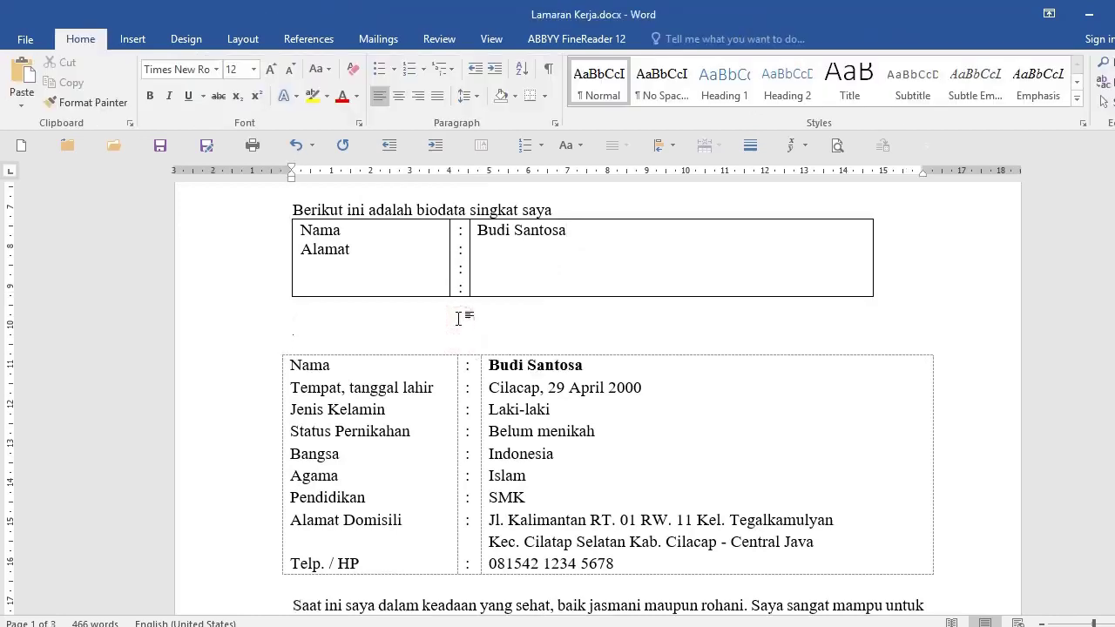
pyautogui.write('Nama\t:')
pyautogui.press('Return')
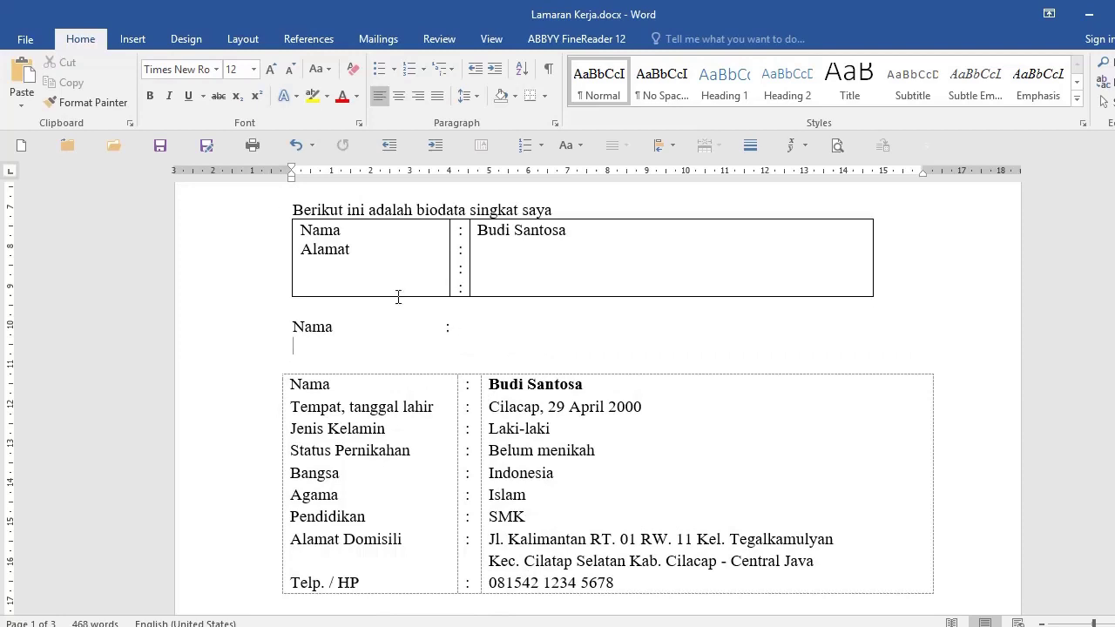
pyautogui.click(224, 257)
pyautogui.click(611, 282)
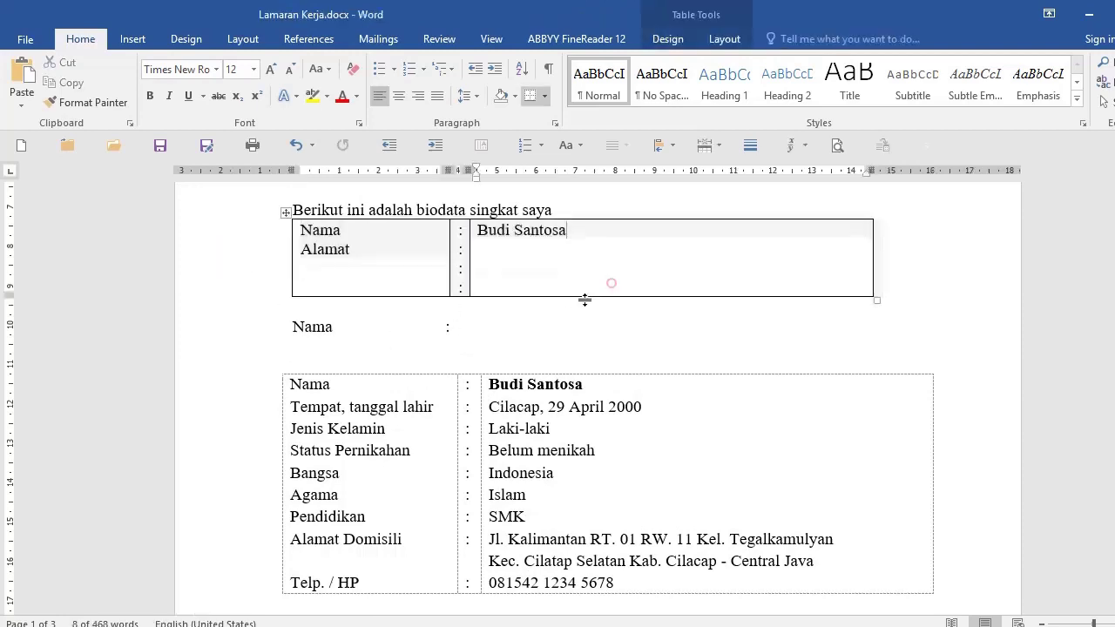
pyautogui.click(381, 275)
pyautogui.click(231, 260)
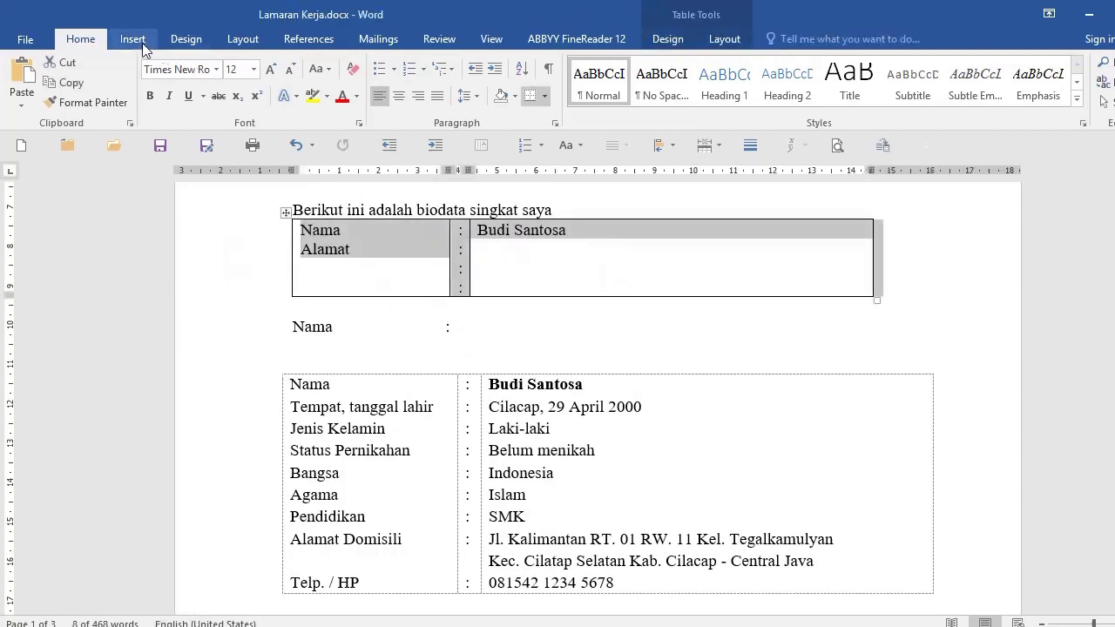
pyautogui.click(358, 344)
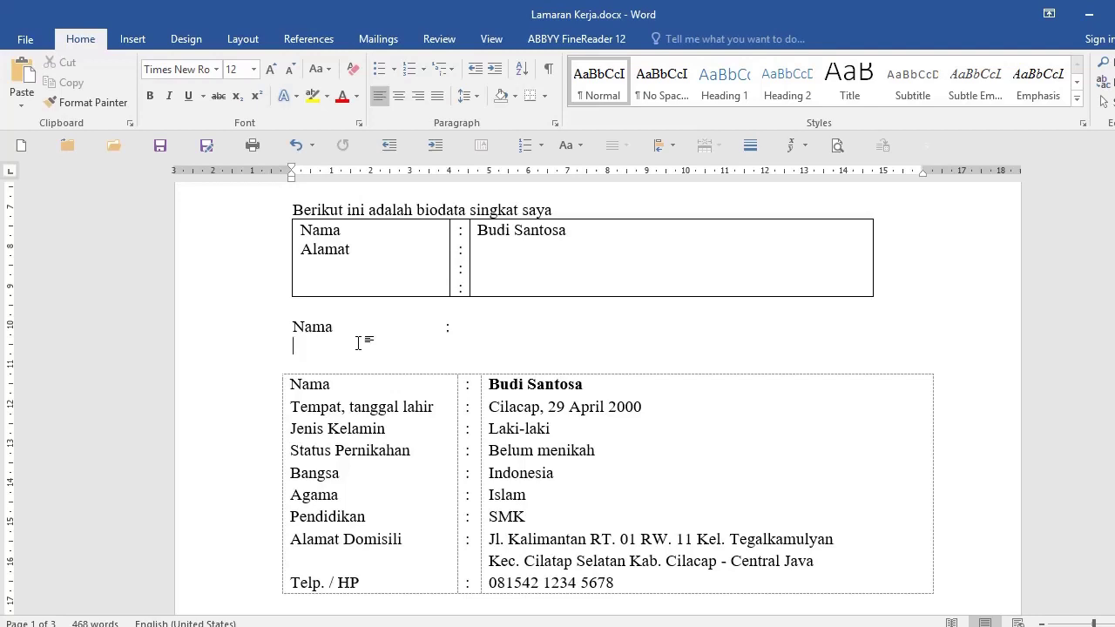
pyautogui.click(211, 262)
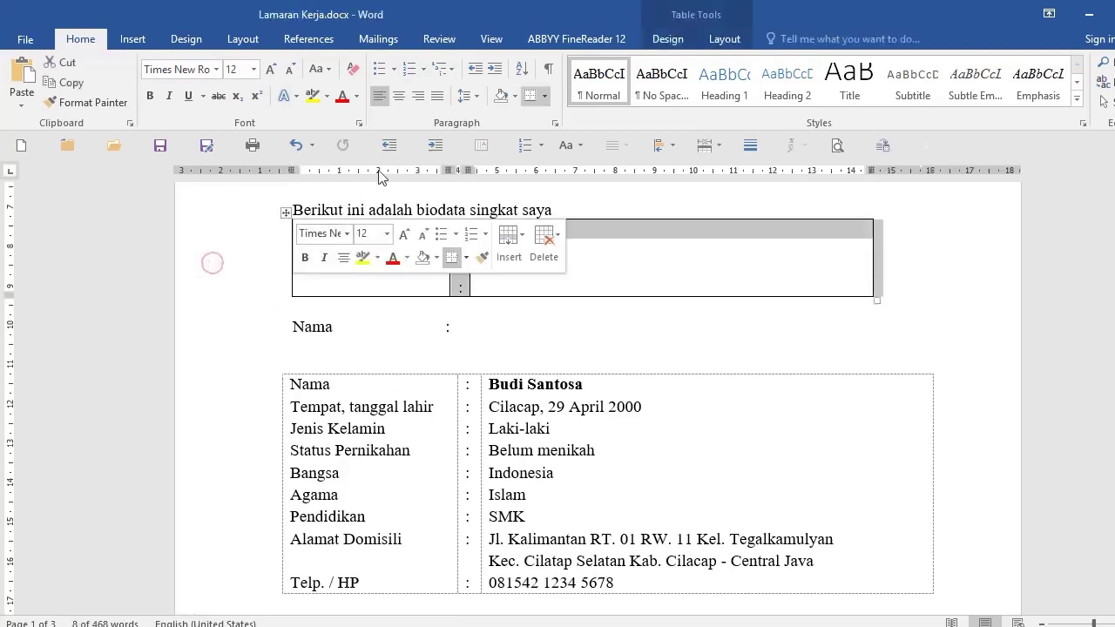
pyautogui.click(544, 95)
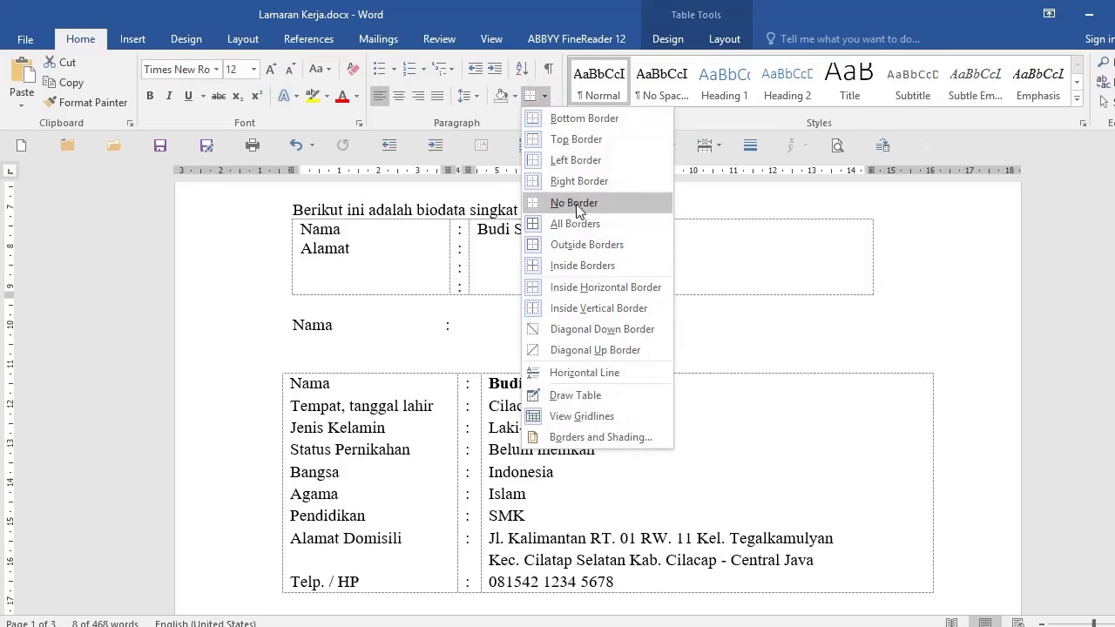
pyautogui.press('Escape')
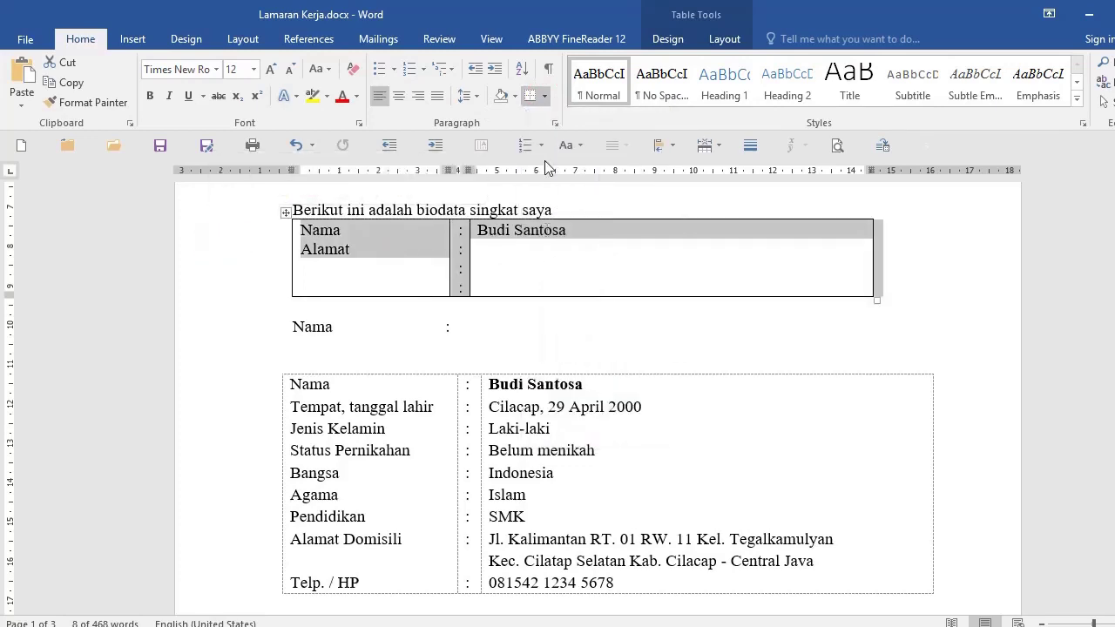
# - Remove all borders from the new sample table above the plain-text "Nama" line
pyautogui.click(545, 96)
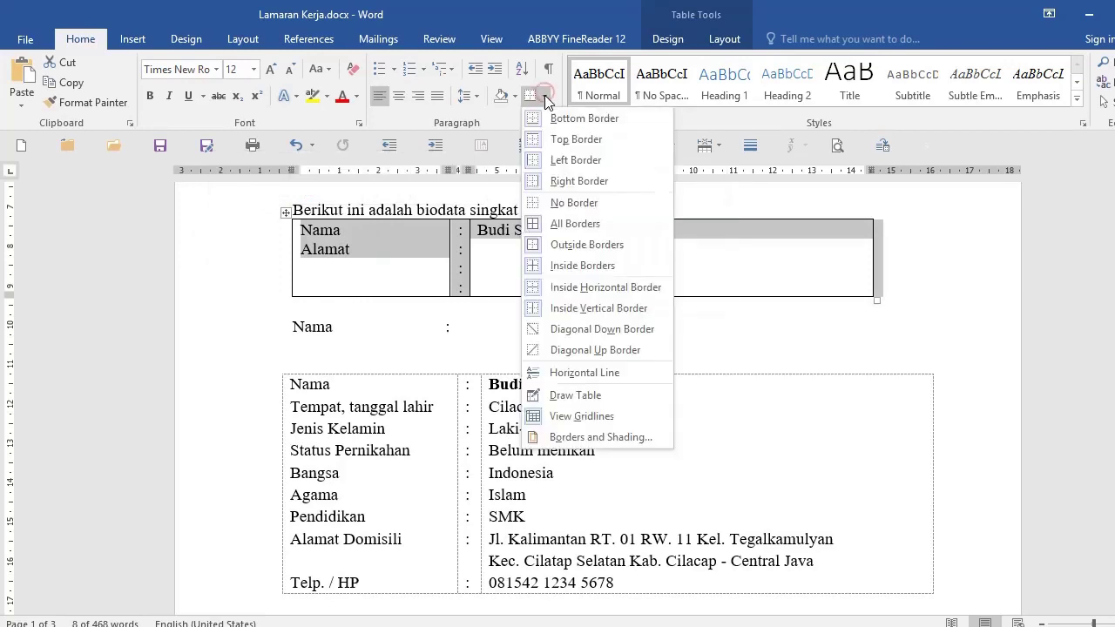
pyautogui.click(571, 203)
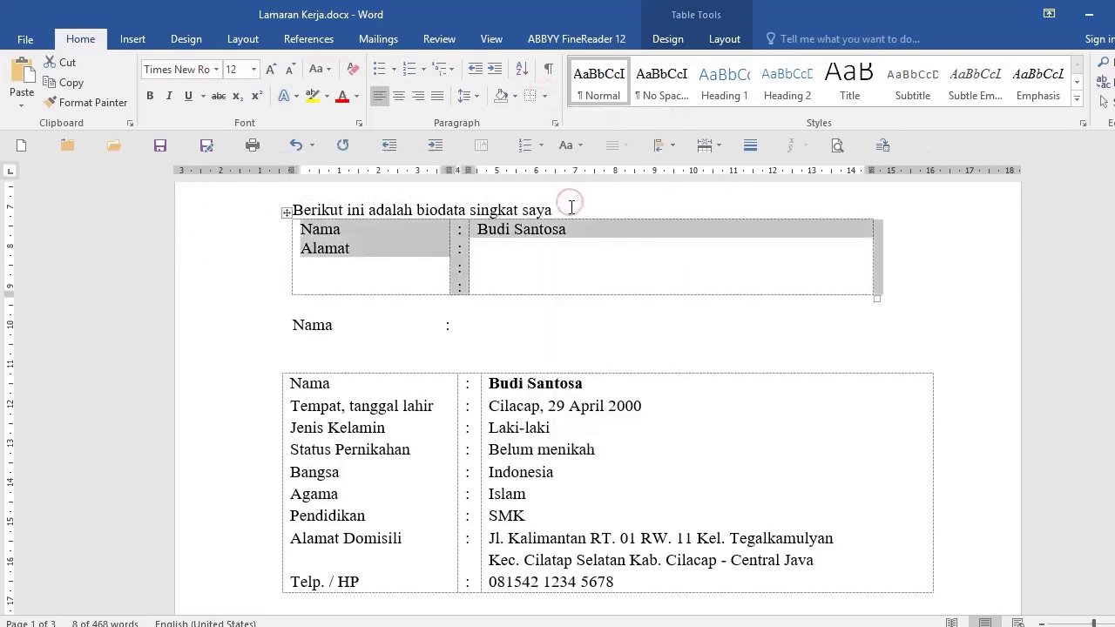
pyautogui.click(524, 343)
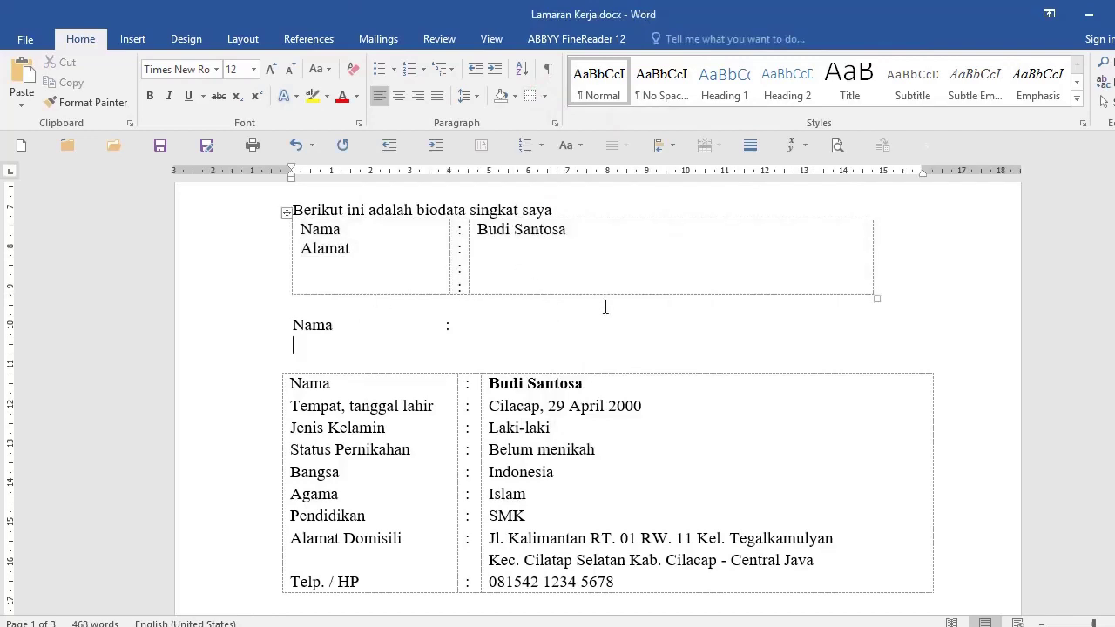
# - Hide the gridlines of the borderless biodata tables
pyautogui.click(187, 256)
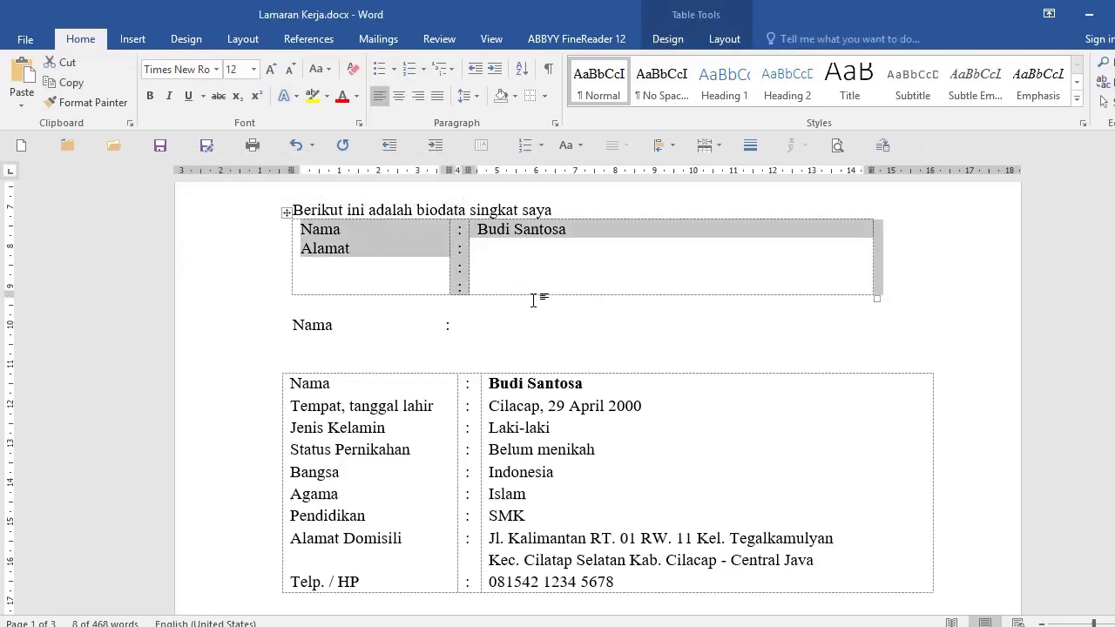
pyautogui.click(545, 96)
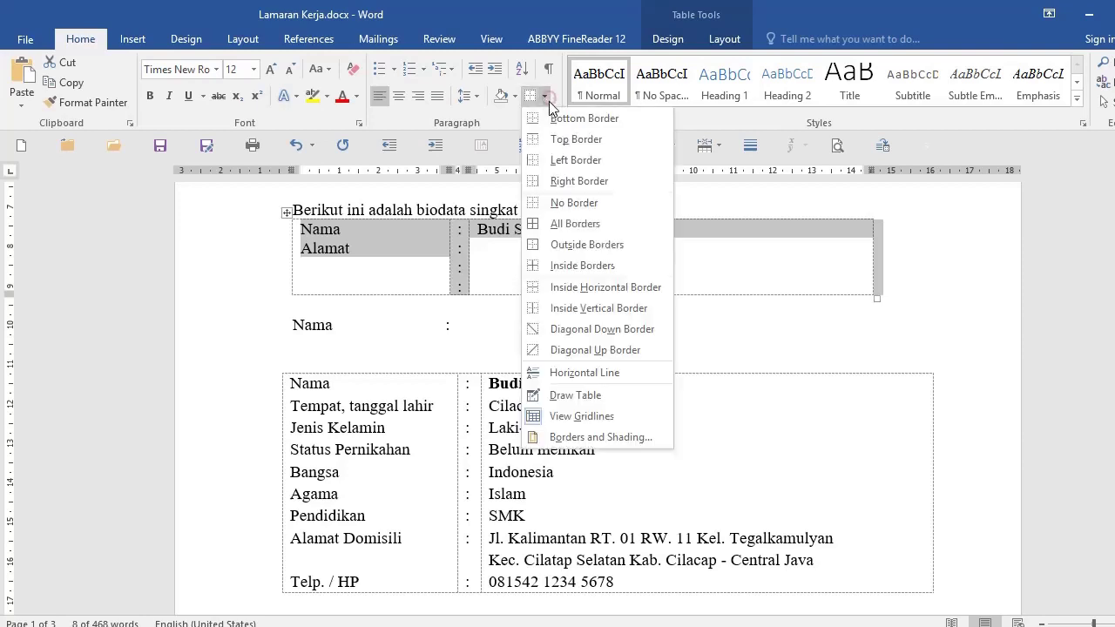
pyautogui.click(581, 417)
pyautogui.click(547, 255)
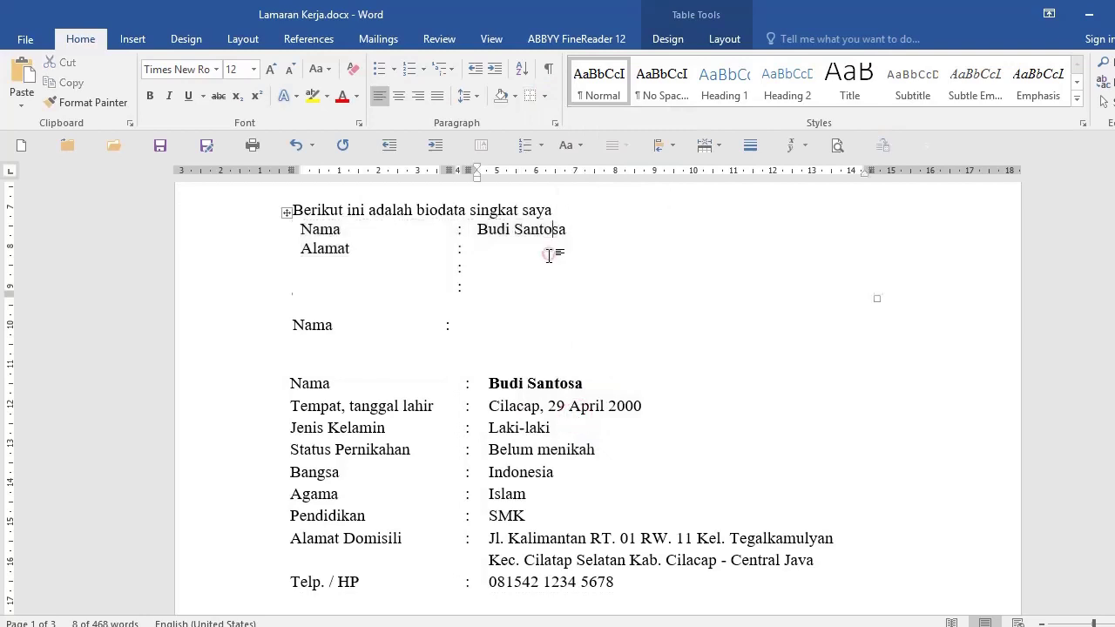
# - Turn the table gridlines back on for the document
pyautogui.click(544, 100)
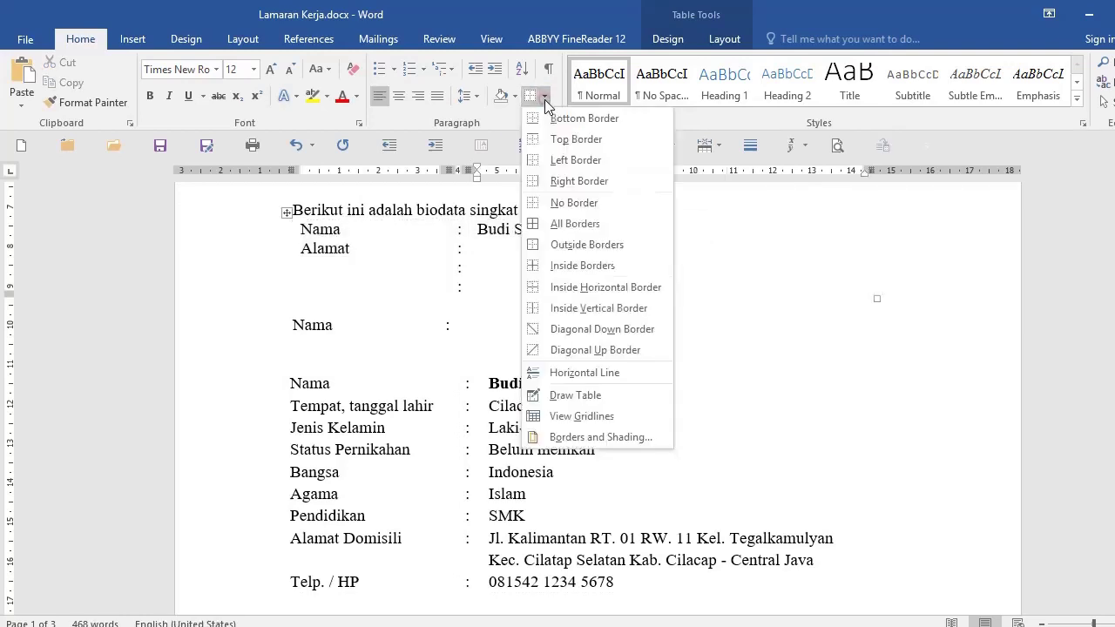
pyautogui.click(567, 416)
pyautogui.click(548, 324)
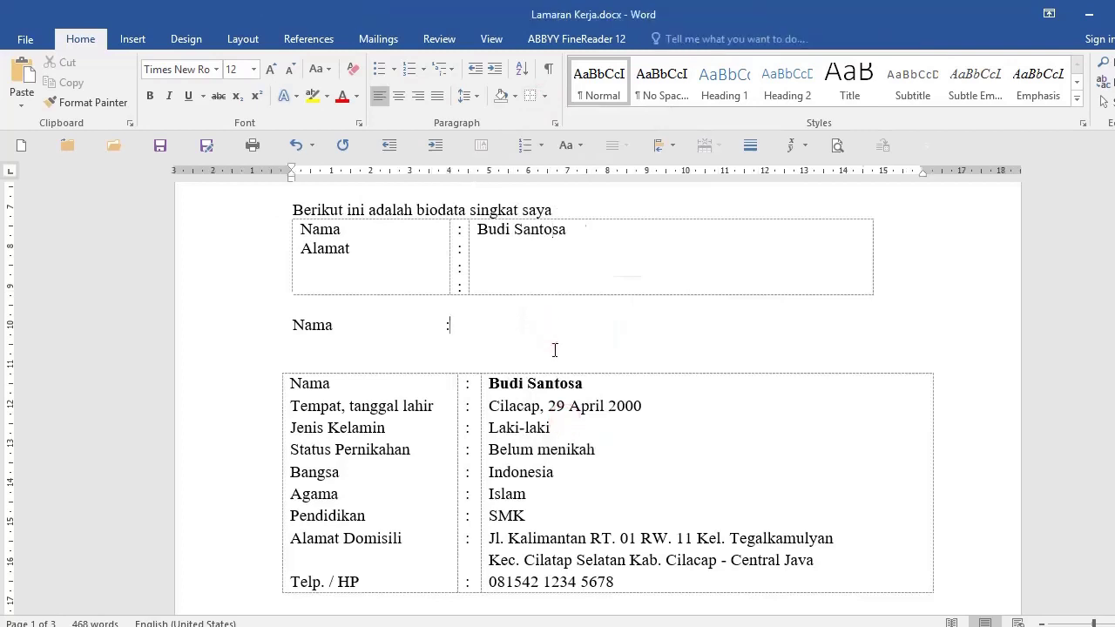
# - Delete the sample table and the plain-text "Nama" line beneath it, leaving the original biodata table directly under its introductory sentence
pyautogui.scroll(-2, 553, 348)
pyautogui.scroll(3, 523, 348)
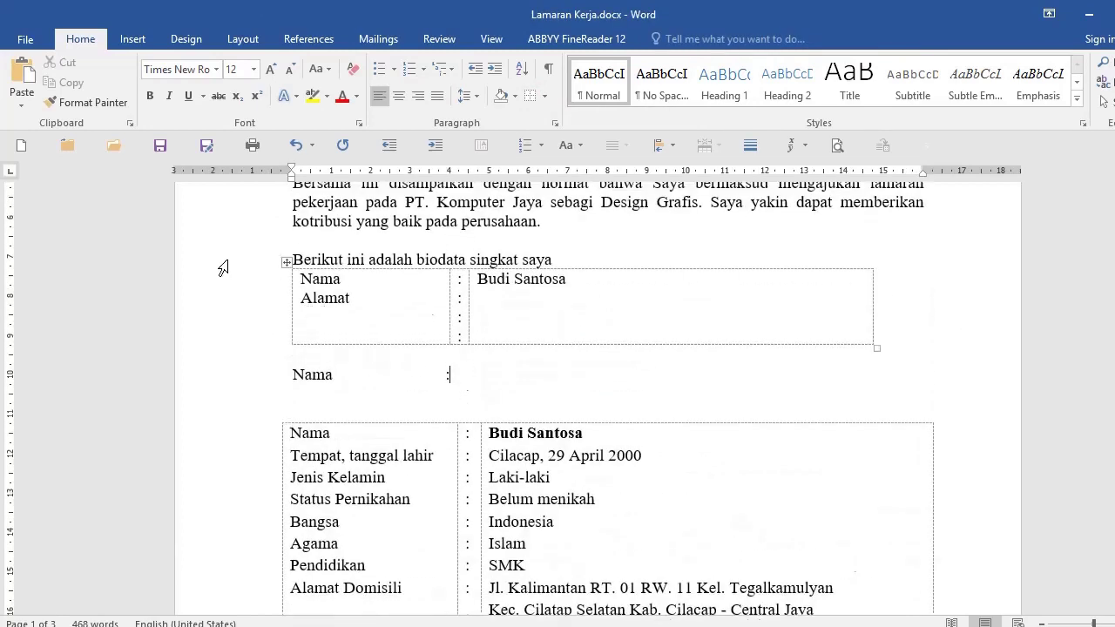
pyautogui.moveTo(240, 277); pyautogui.dragTo(236, 360)
pyautogui.press('BackSpace')
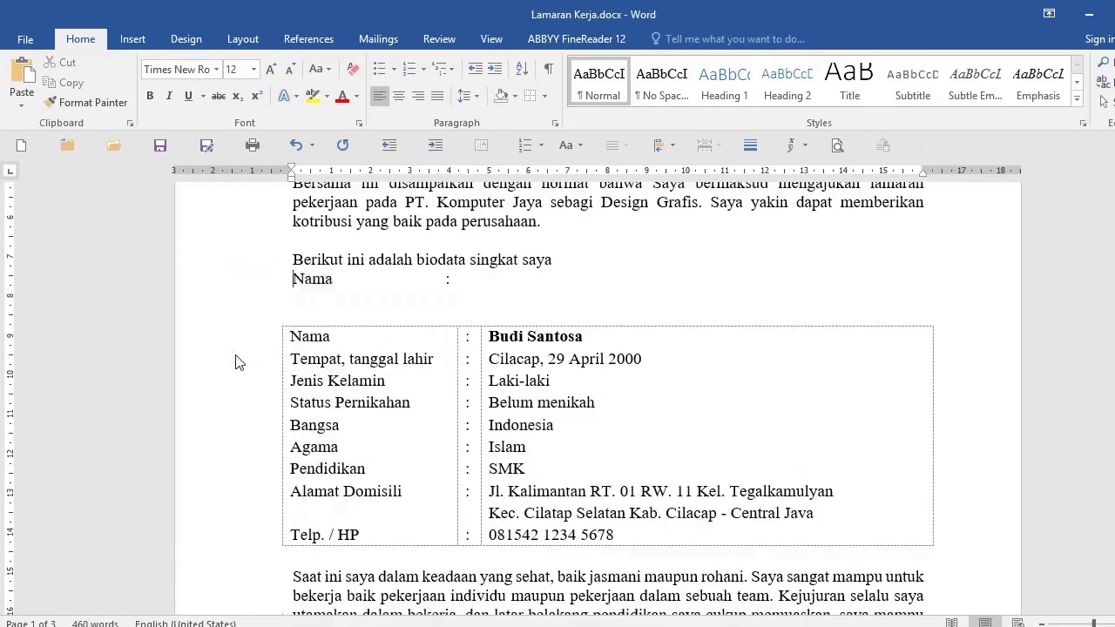
pyautogui.moveTo(252, 279); pyautogui.dragTo(256, 298)
pyautogui.press('BackSpace')
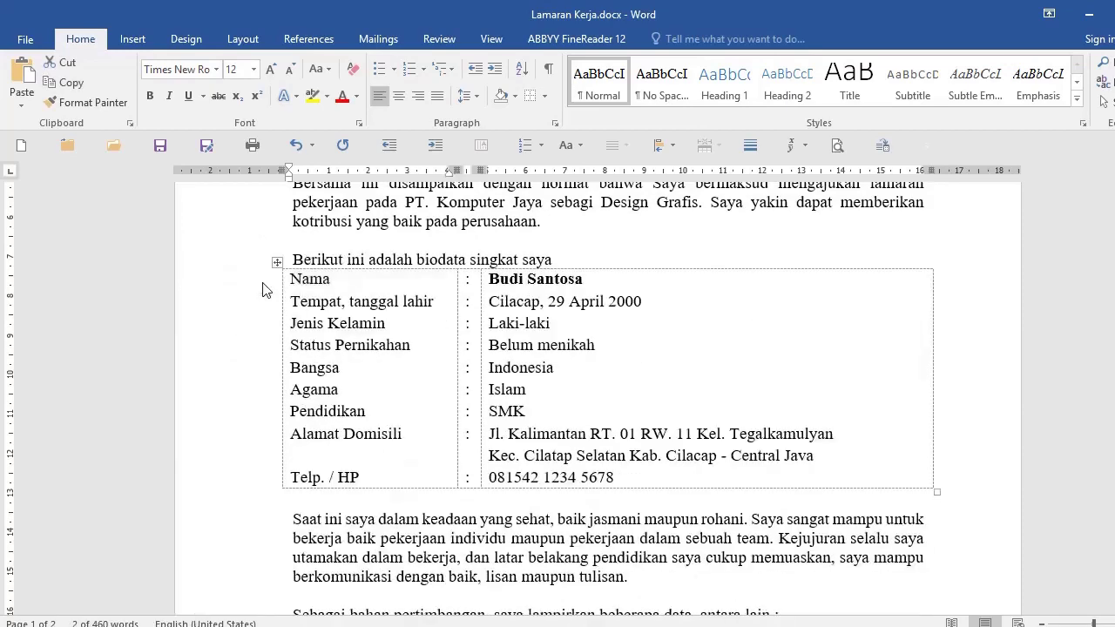
# - Review the letter's paragraph on health and work qualities and the numbered list of attachments below it
pyautogui.scroll(-5, 259, 298)
pyautogui.click(352, 273)
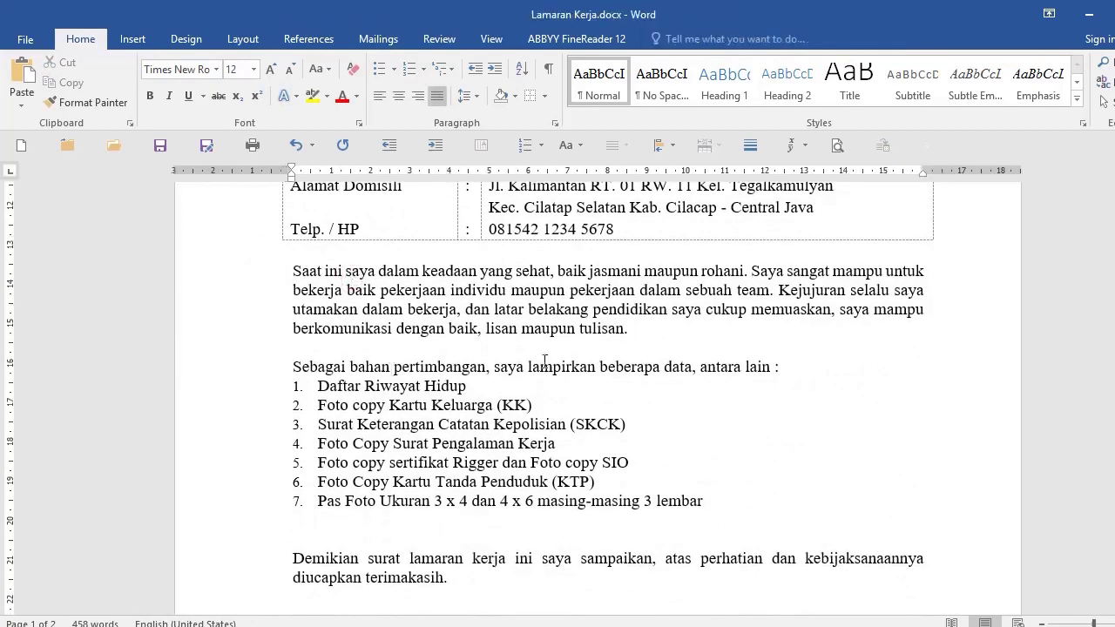
pyautogui.click(309, 272)
pyautogui.click(669, 309)
pyautogui.scroll(-1, 592, 333)
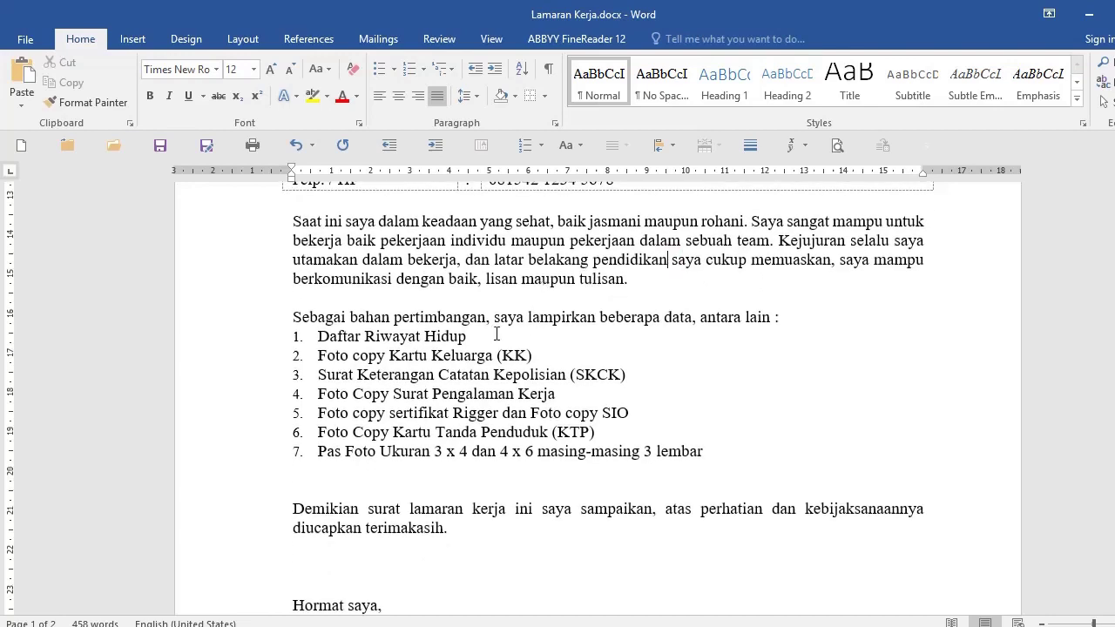
pyautogui.scroll(-1, 470, 327)
pyautogui.click(353, 261)
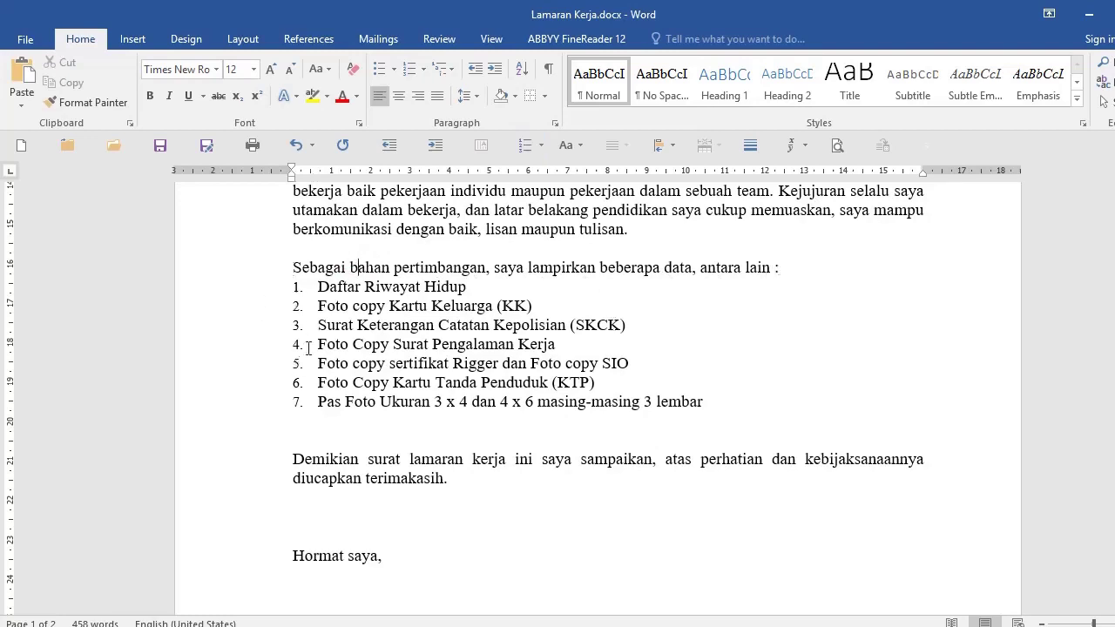
# - Add an automatically numbered sample list under the "Sebagai bahan pertimbangan" line with the items "Hjklhjklhjkhjklhj" and "Hbjklh"
pyautogui.click(798, 268)
pyautogui.press('Return')
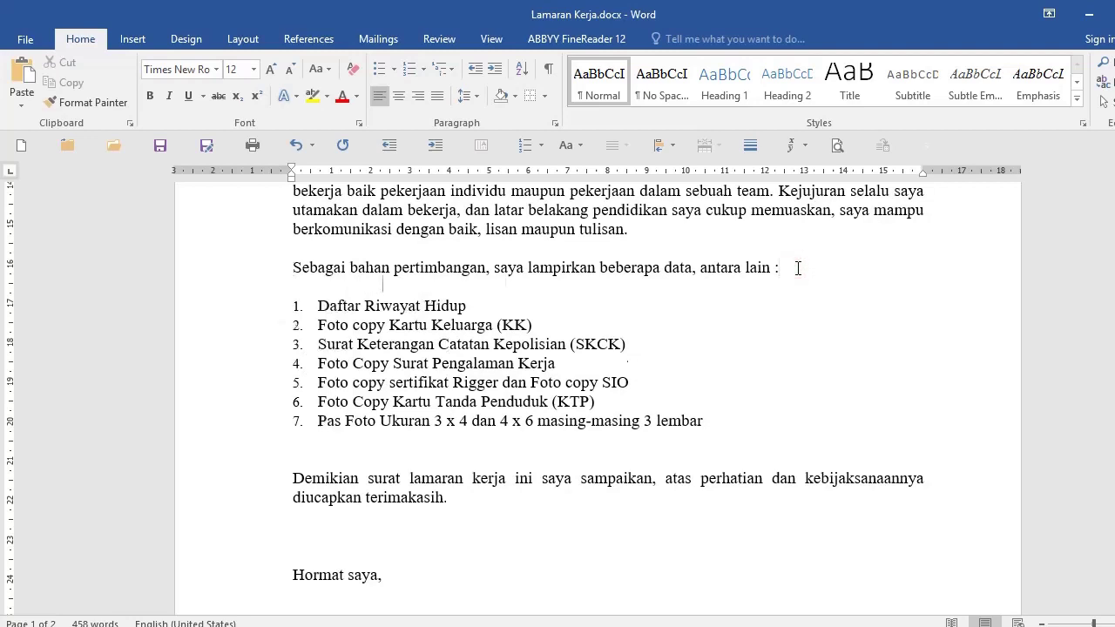
pyautogui.press('Return')
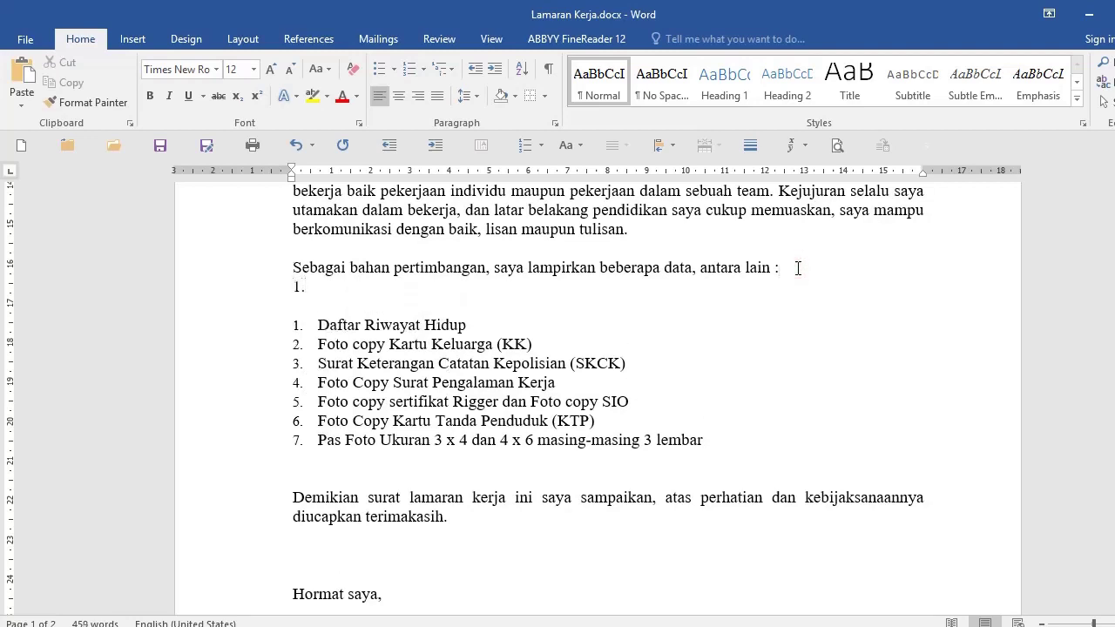
pyautogui.write('1. ')
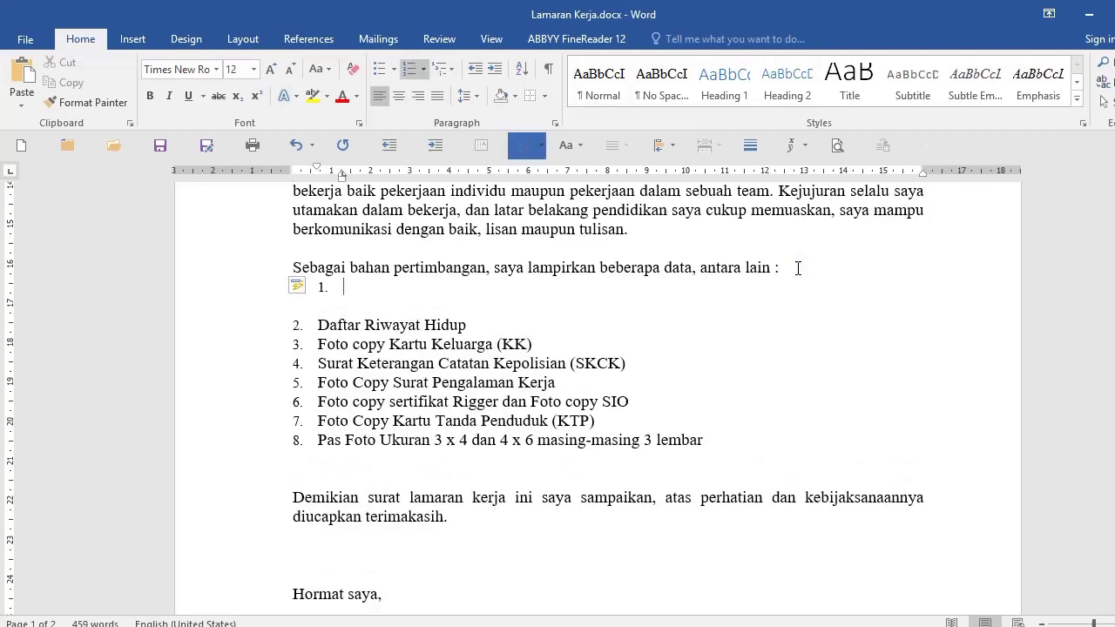
pyautogui.write('hjklhjklhjkhjklhj')
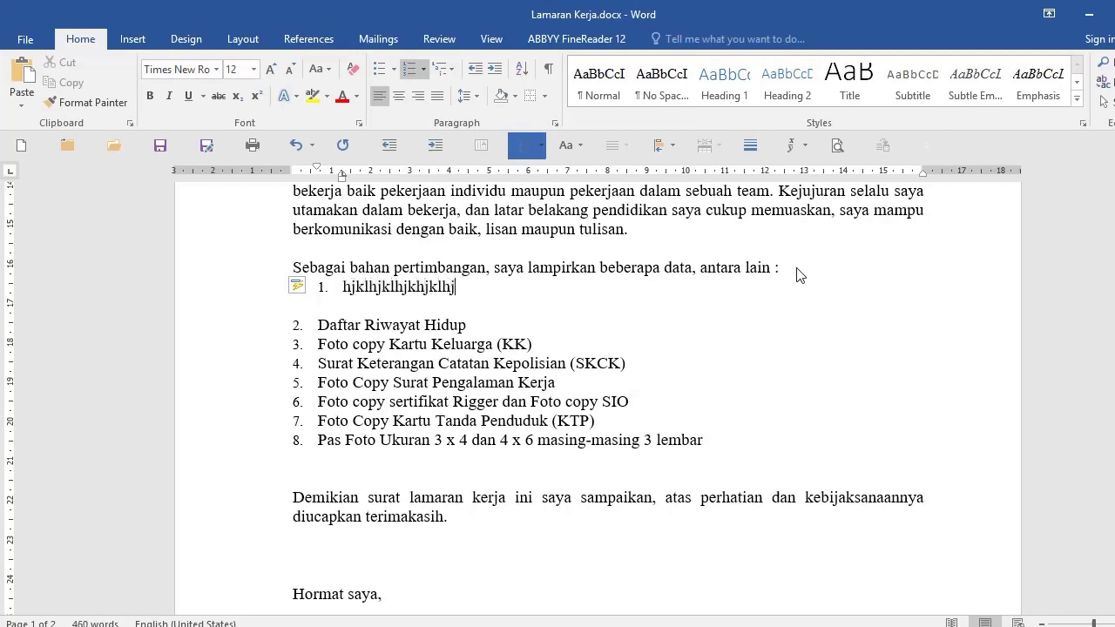
pyautogui.press('Return')
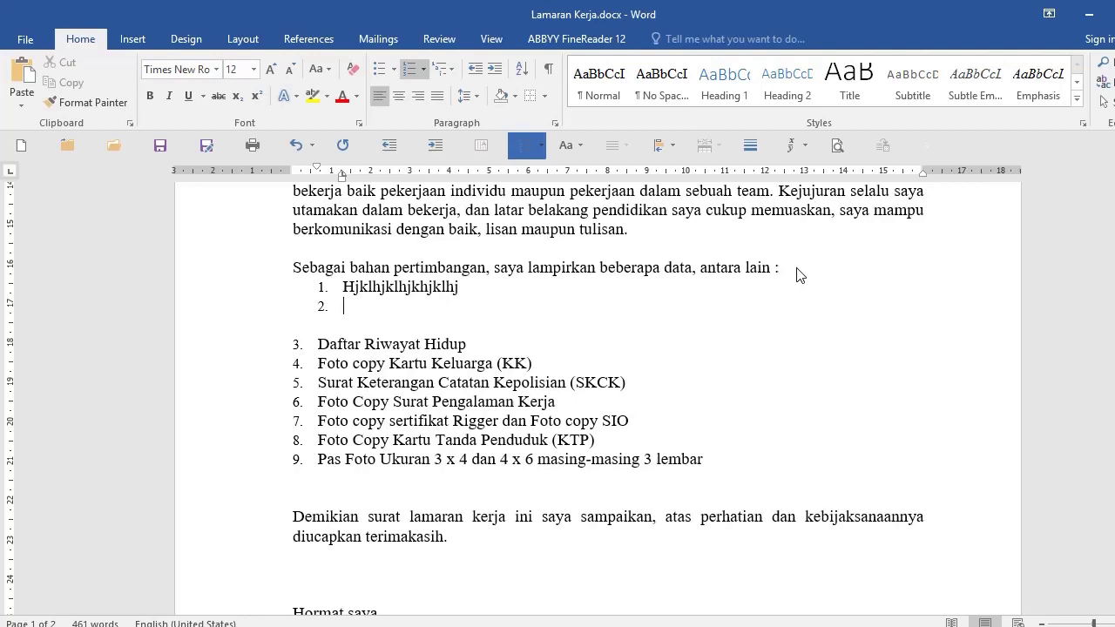
pyautogui.write('hbjklh')
pyautogui.press('Return')
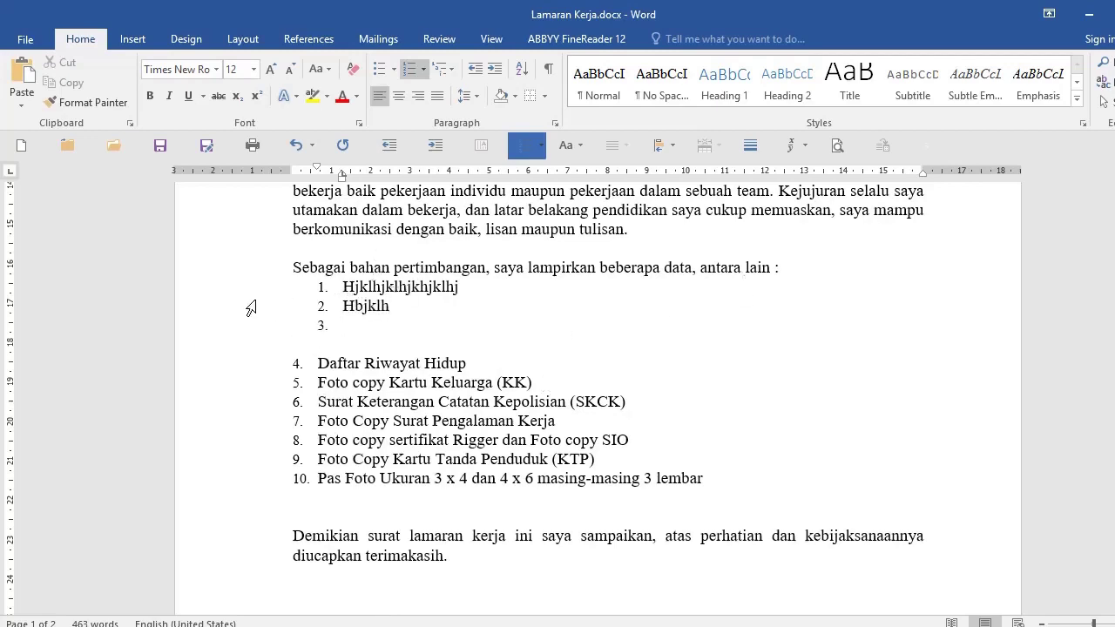
# - Try a decreased indent on the sample list items, and delete those items from the letter
pyautogui.moveTo(250, 287); pyautogui.dragTo(257, 328)
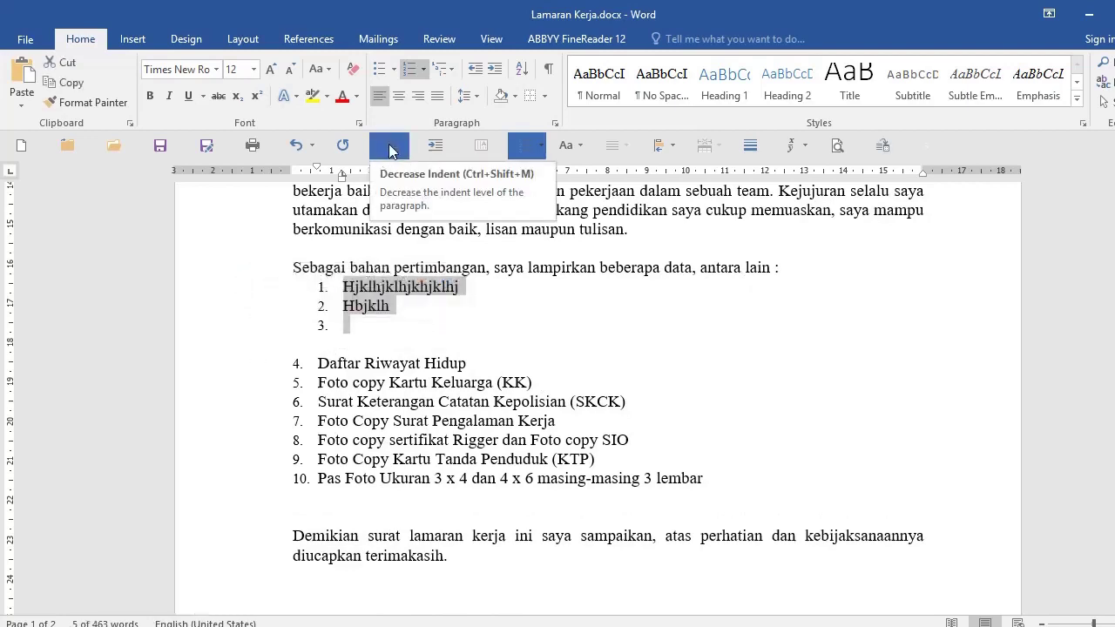
pyautogui.click(478, 72)
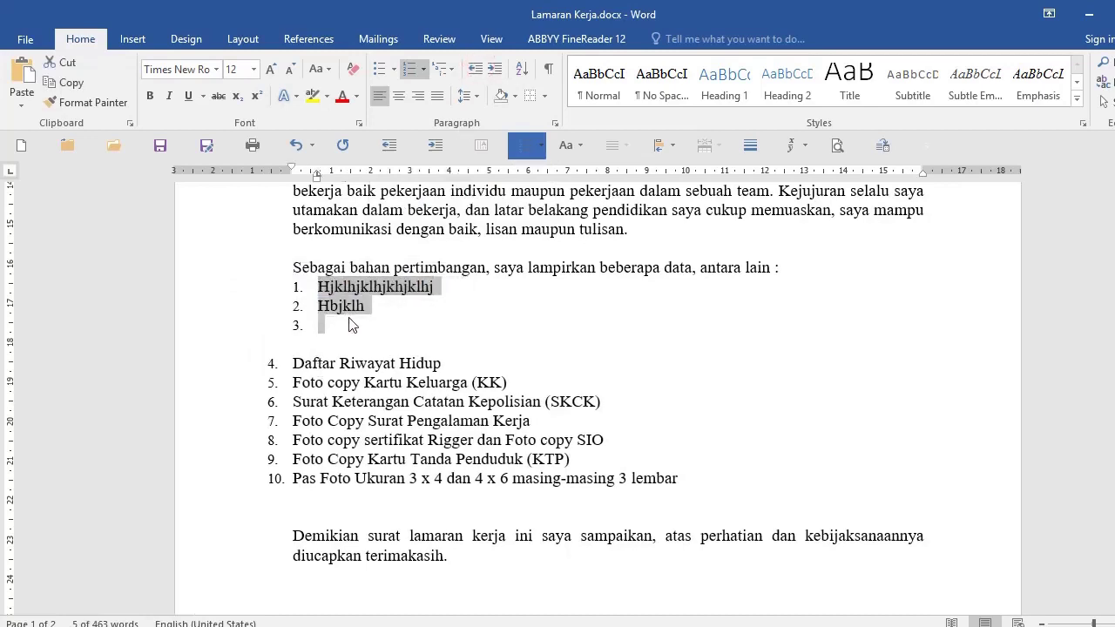
pyautogui.click(295, 146)
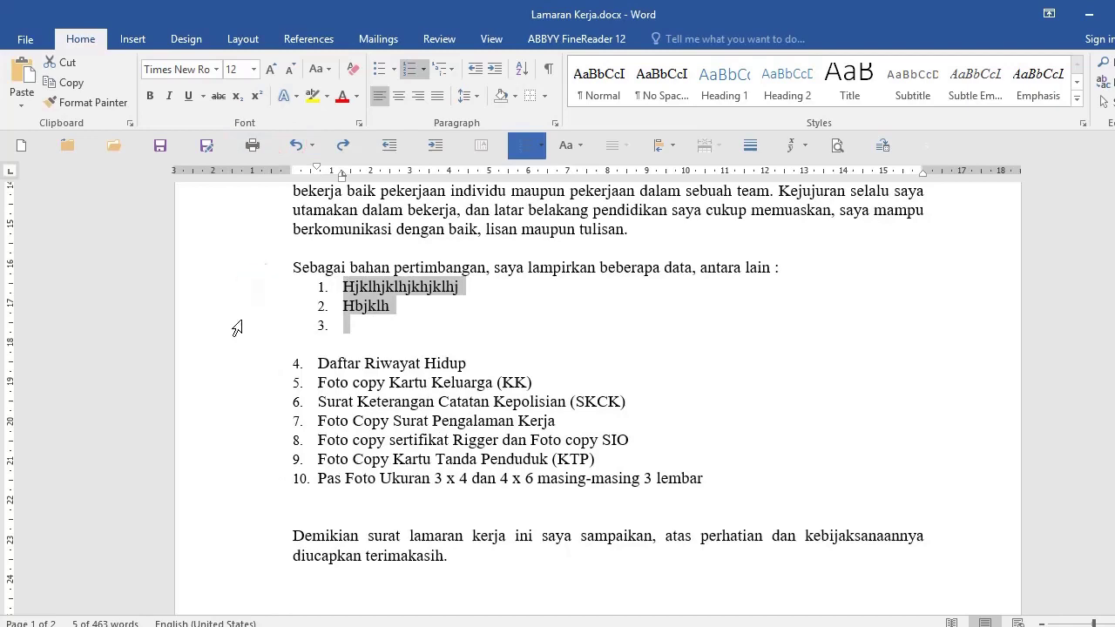
pyautogui.press('Delete')
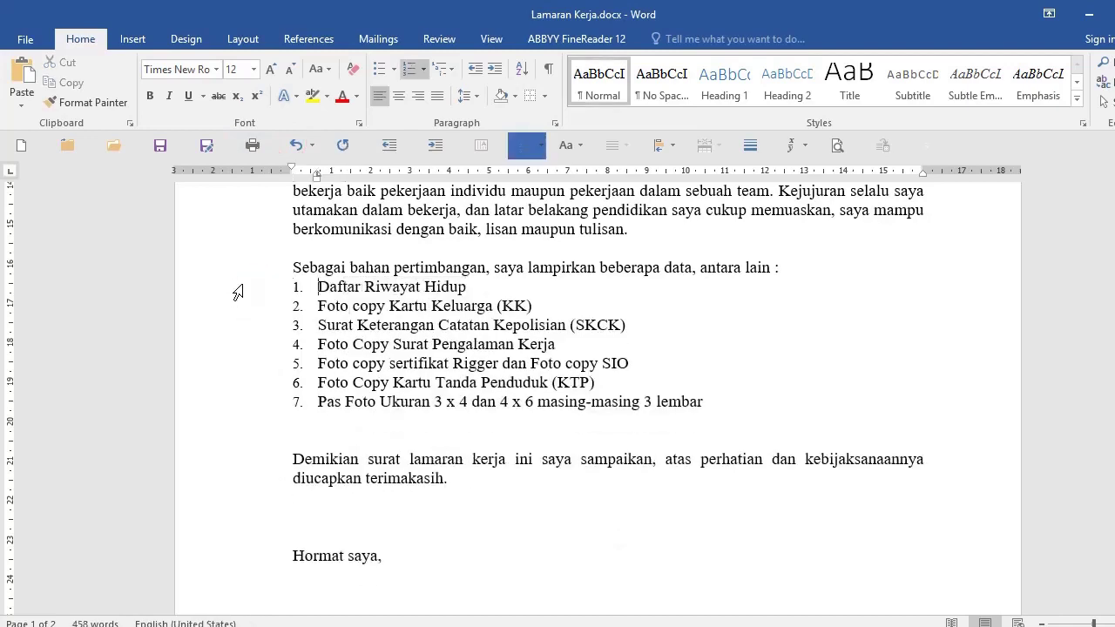
# - Increase the indent of the seven attachment list items and decrease it back to the text margin
pyautogui.moveTo(237, 290); pyautogui.dragTo(239, 410)
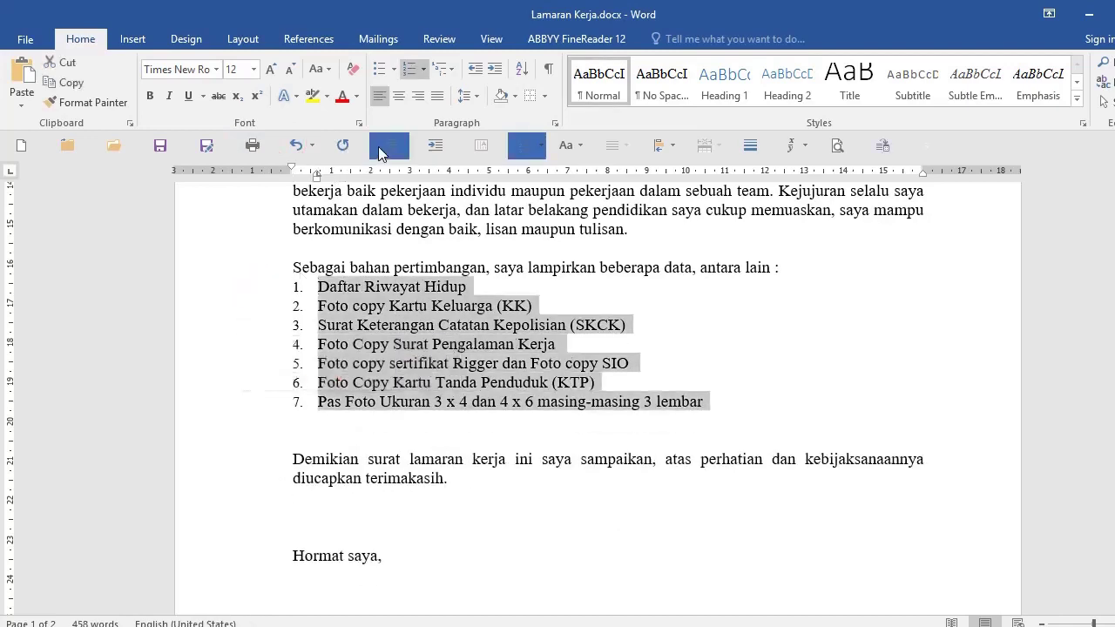
pyautogui.click(435, 146)
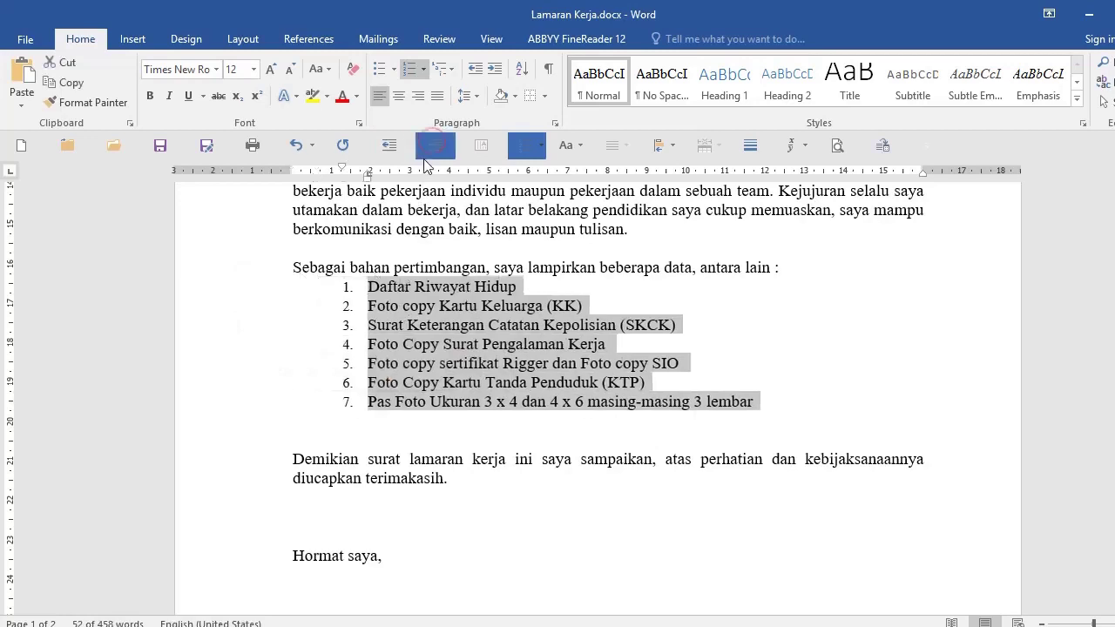
pyautogui.click(389, 146)
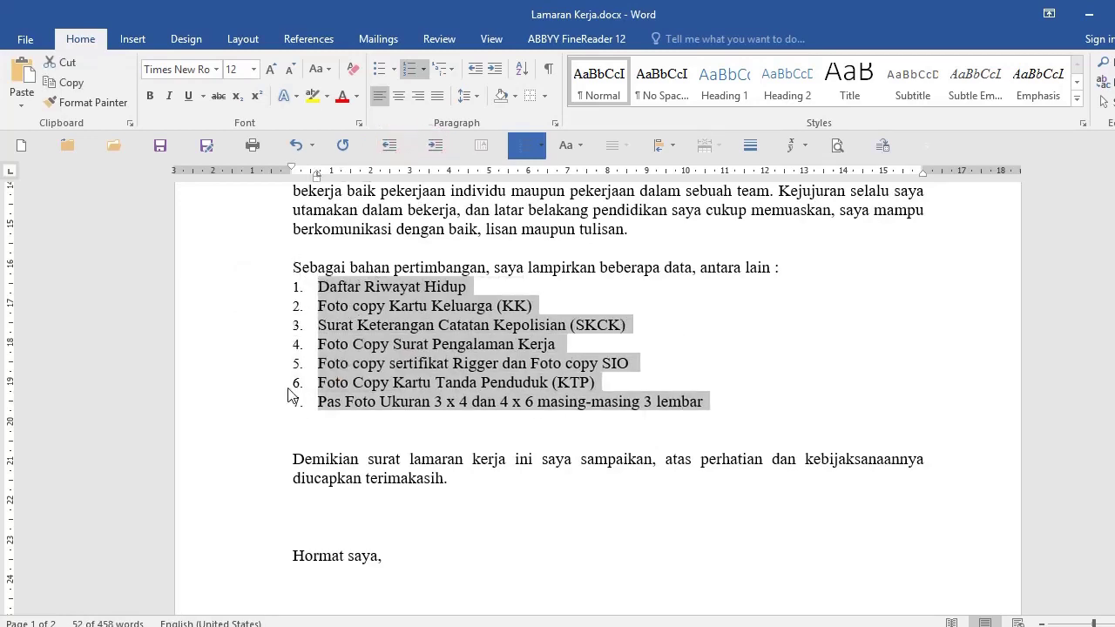
pyautogui.click(328, 423)
# - Review the letter's closing paragraph, the "Hormat saya," line and the applicant's name at the end
pyautogui.scroll(-2, 364, 403)
pyautogui.click(351, 359)
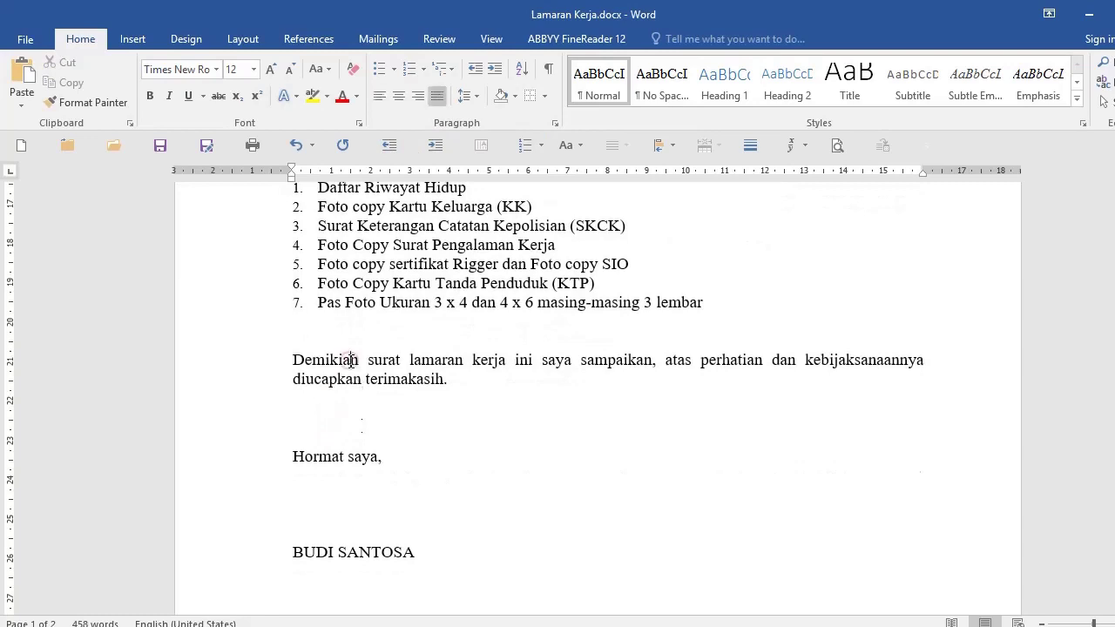
pyautogui.scroll(-1, 354, 367)
pyautogui.moveTo(236, 316); pyautogui.dragTo(248, 348)
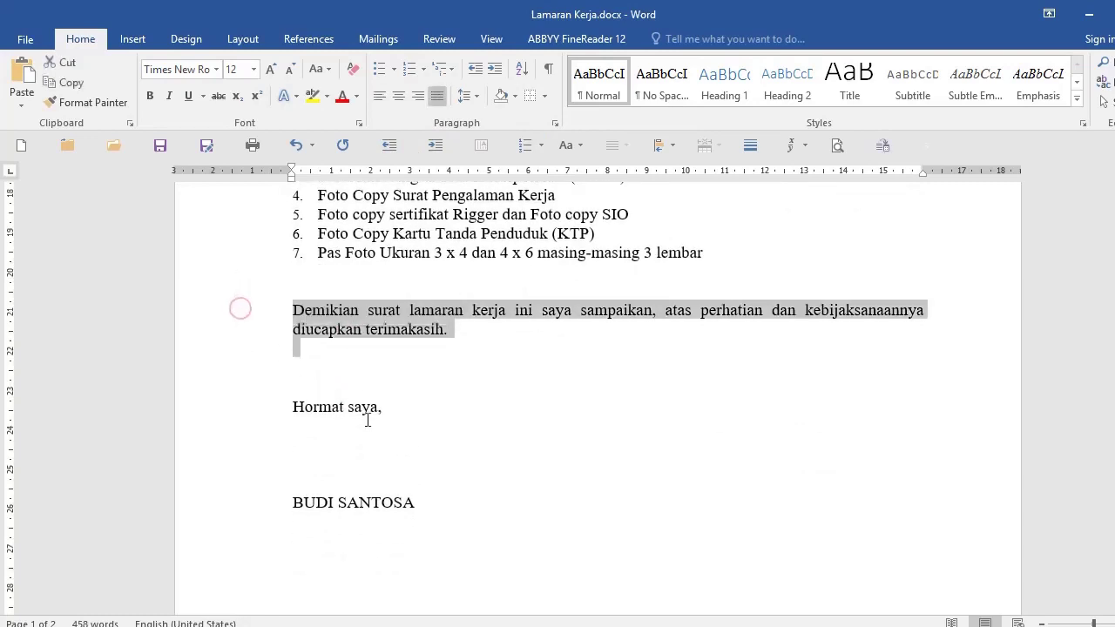
pyautogui.click(471, 382)
pyautogui.scroll(-1, 474, 397)
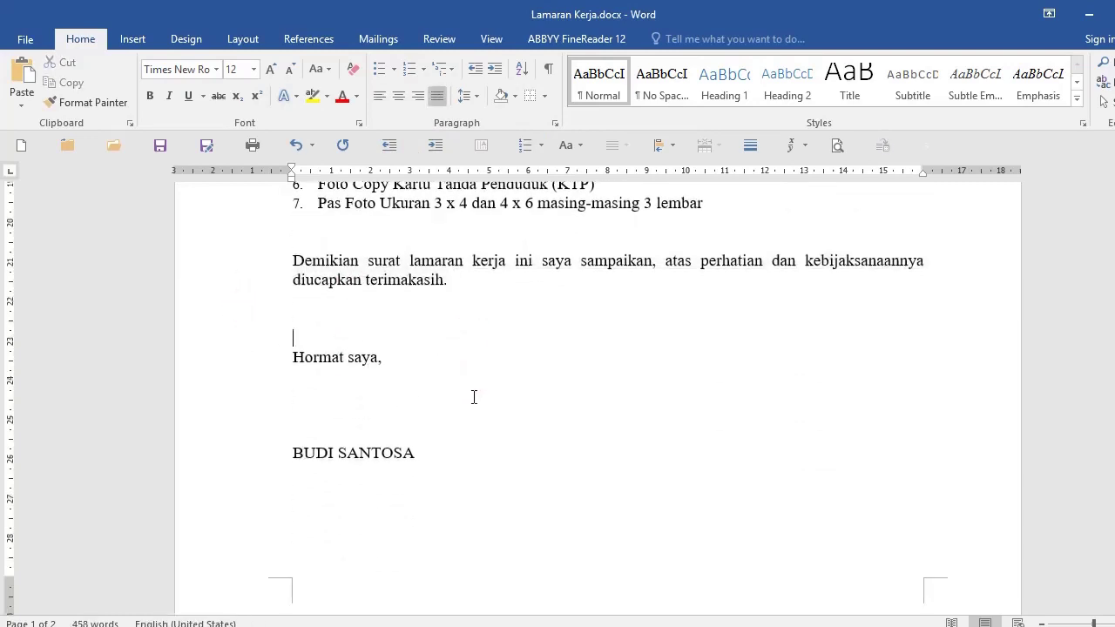
pyautogui.click(404, 359)
pyautogui.scroll(-1, 403, 357)
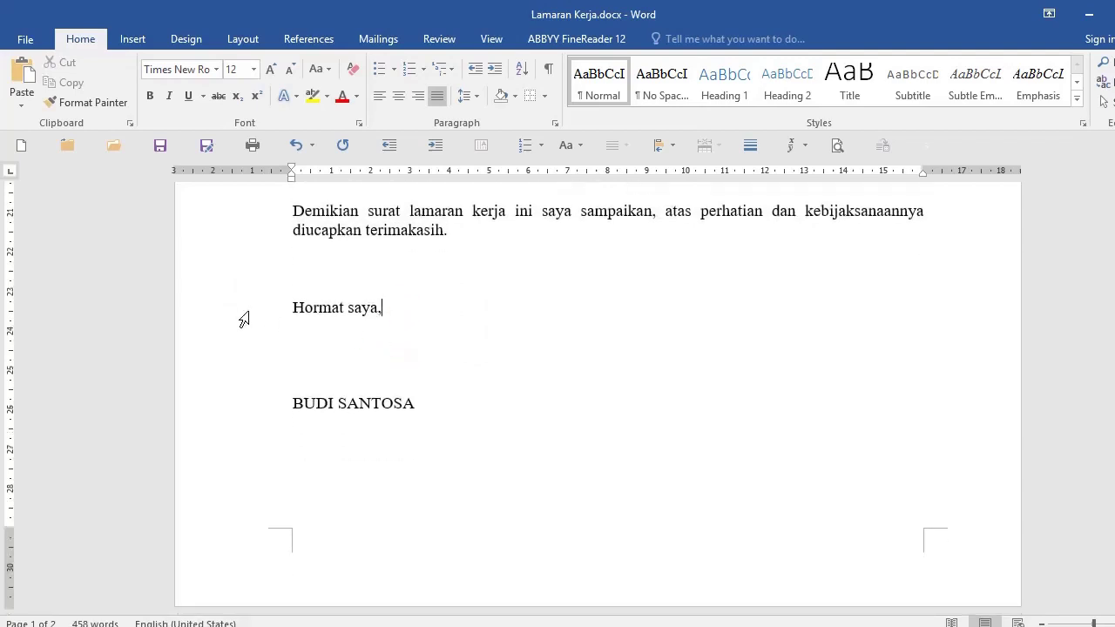
pyautogui.click(212, 406)
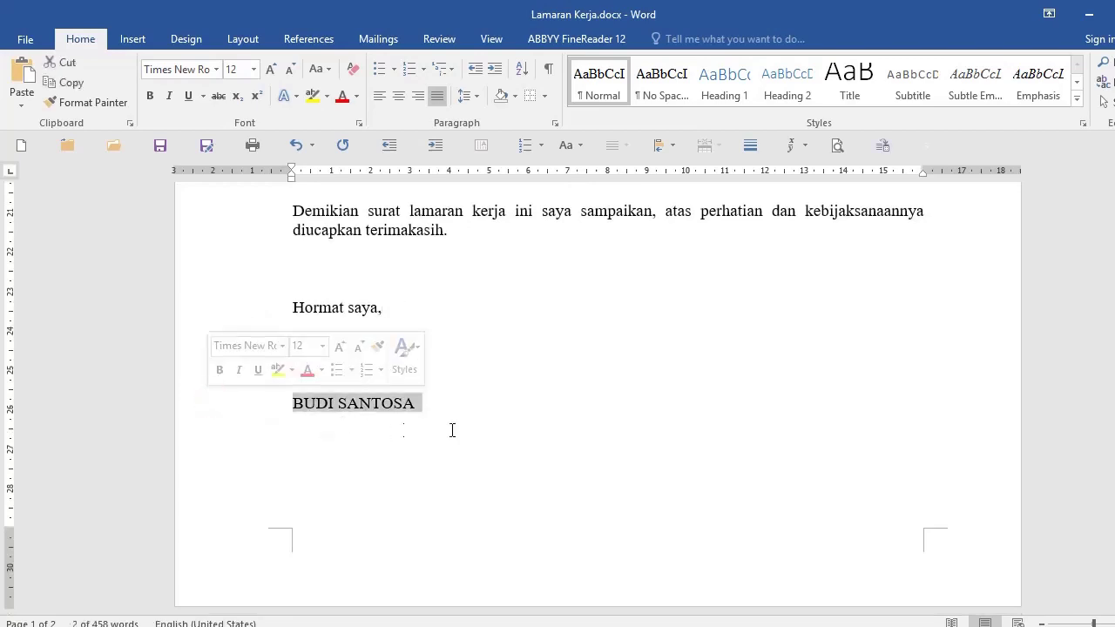
# - Return to the start of the first letter and go through it to the second letter on the following page
pyautogui.hotkey('ctrl', 'Home')
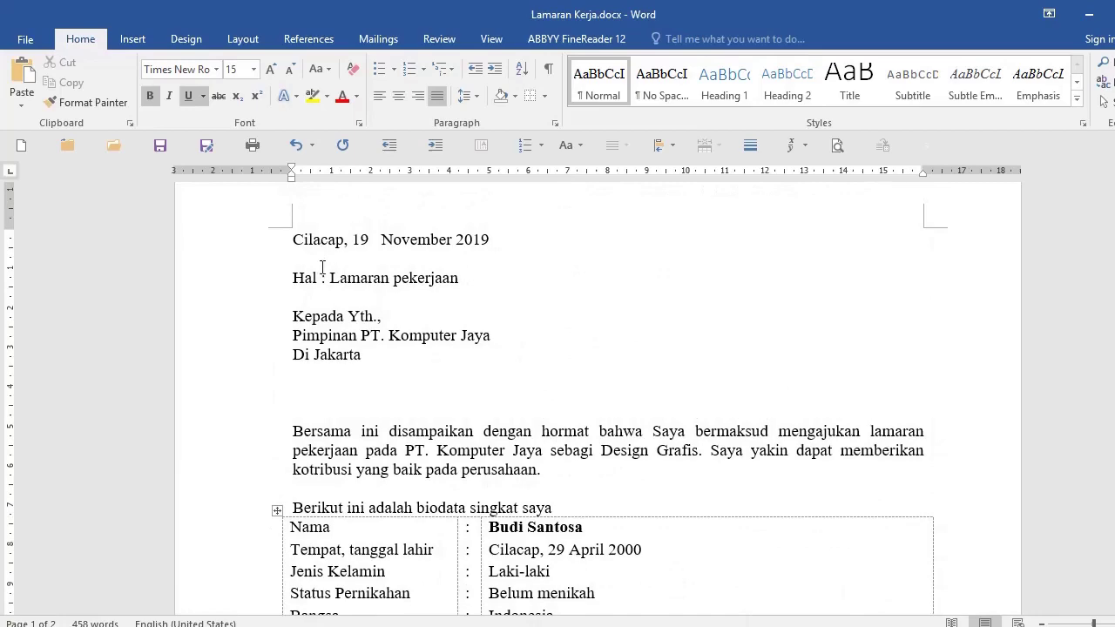
pyautogui.scroll(-5, 309, 389)
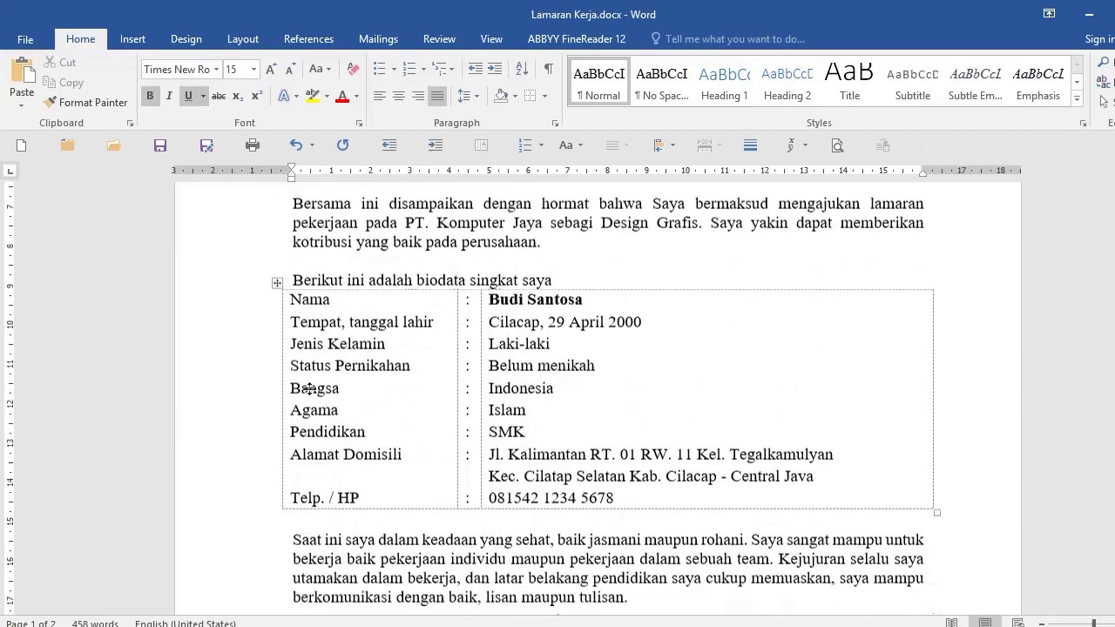
pyautogui.scroll(-20, 309, 388)
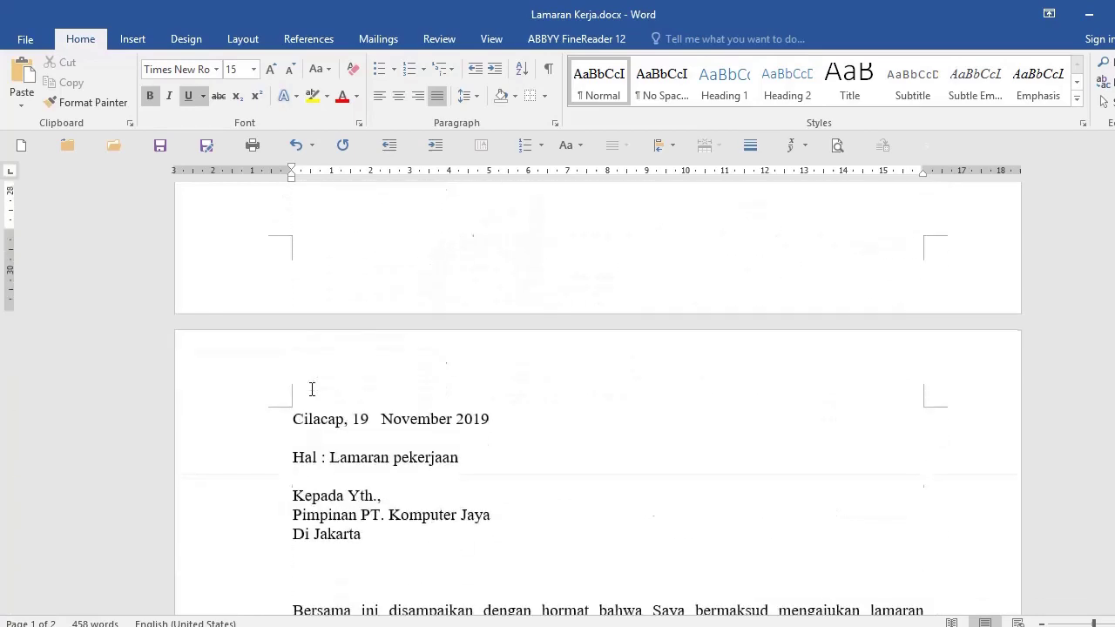
# - Right-align the place and date line at the start of the second letter
pyautogui.click(324, 416)
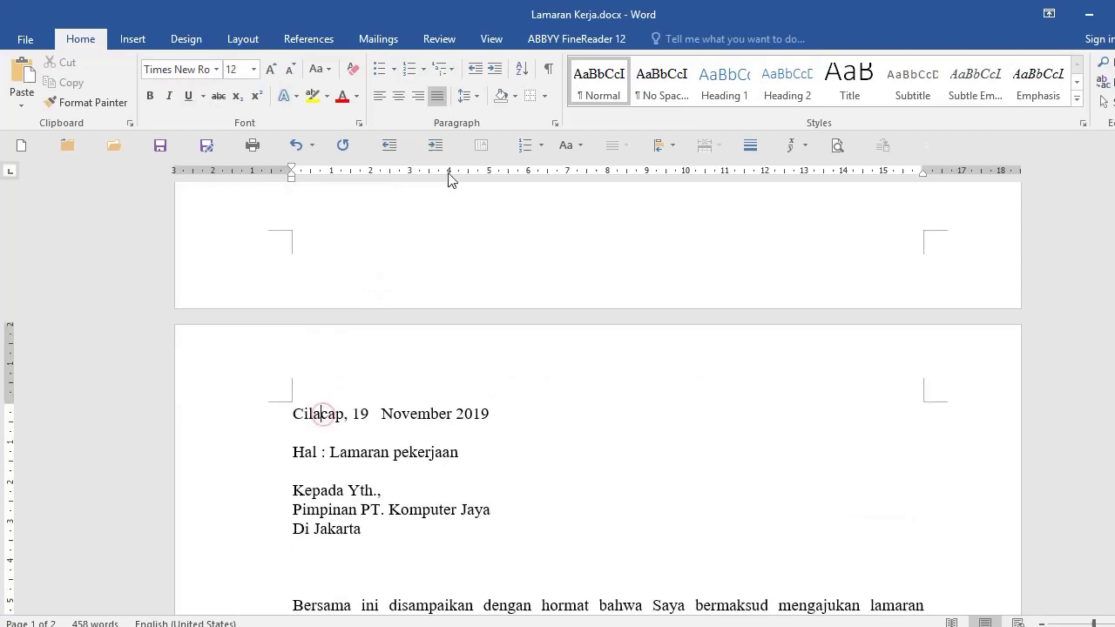
pyautogui.click(417, 96)
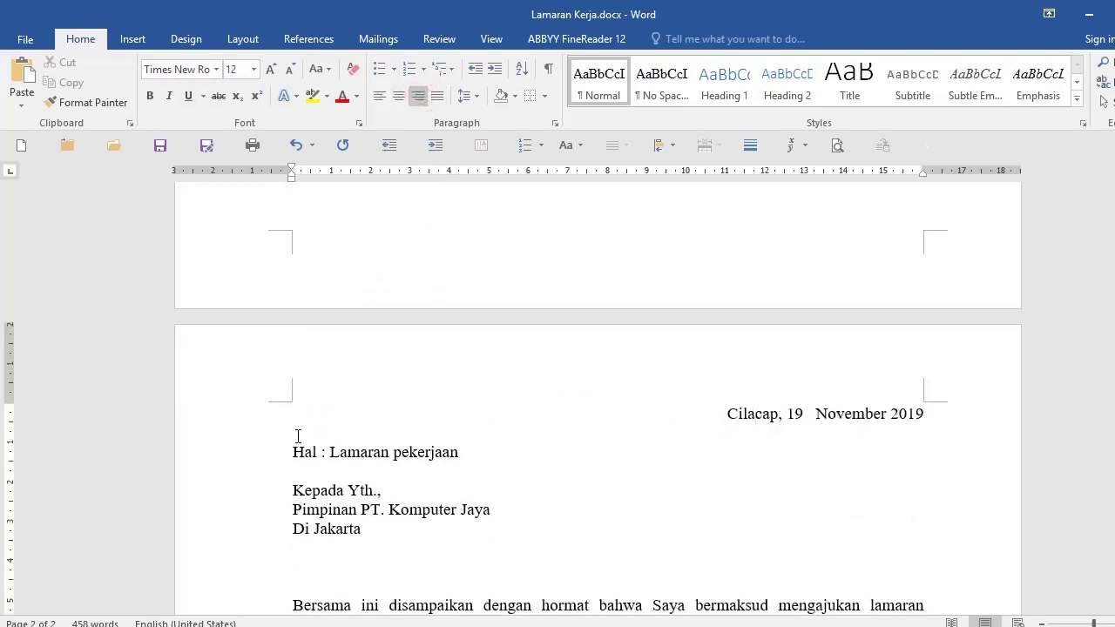
# - Look through the second letter's biodata table, attachment list, closing paragraph and signature block
pyautogui.scroll(-3, 298, 435)
pyautogui.scroll(-11, 297, 435)
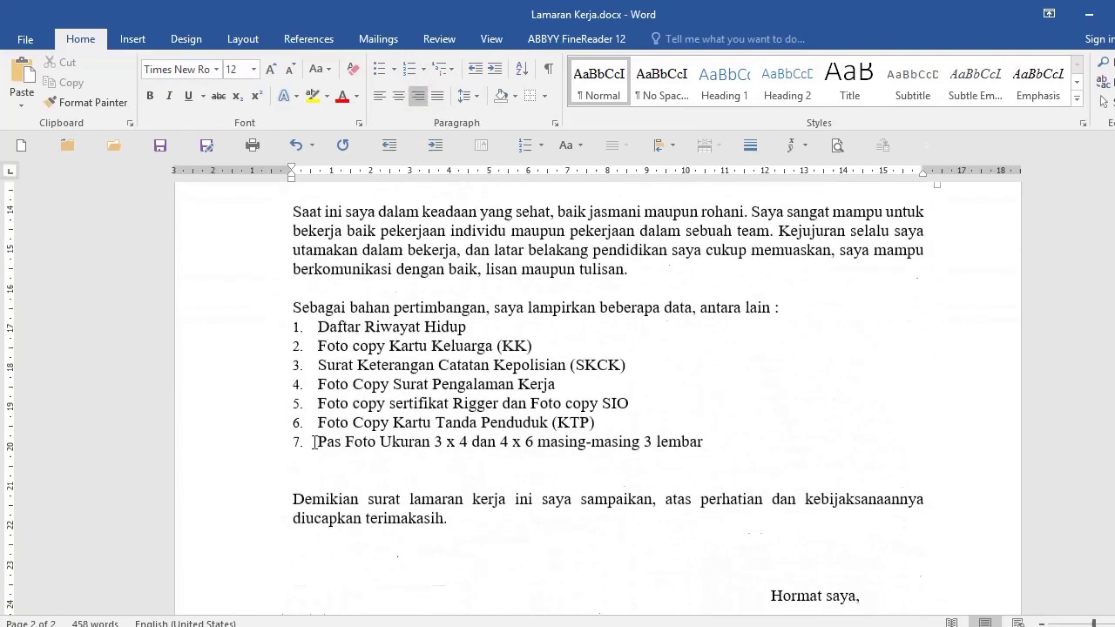
pyautogui.click(858, 498)
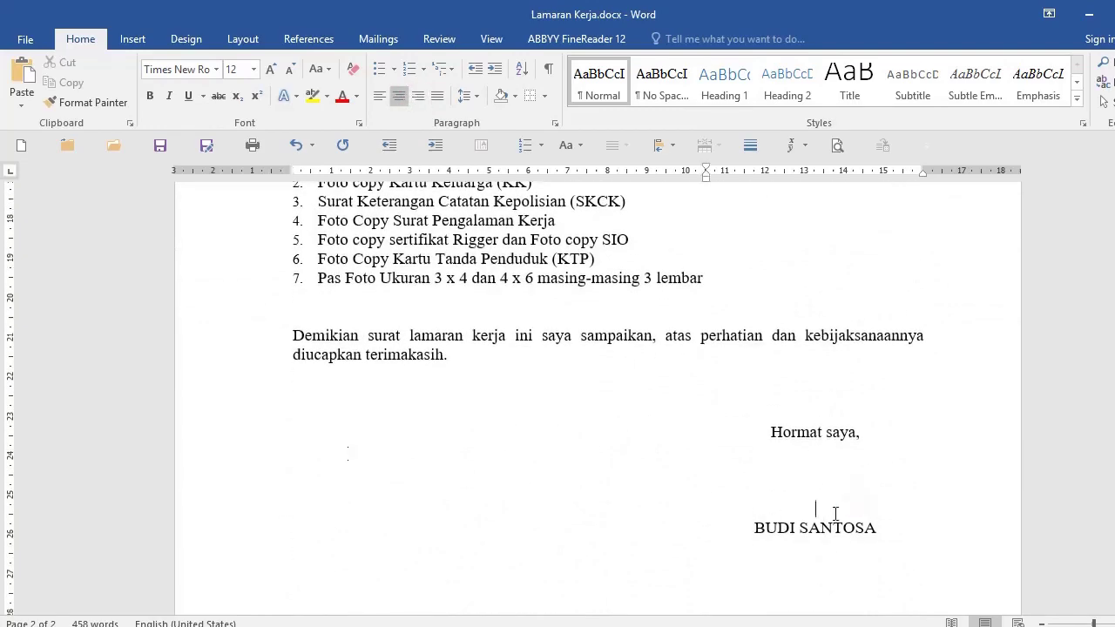
pyautogui.scroll(7, 728, 514)
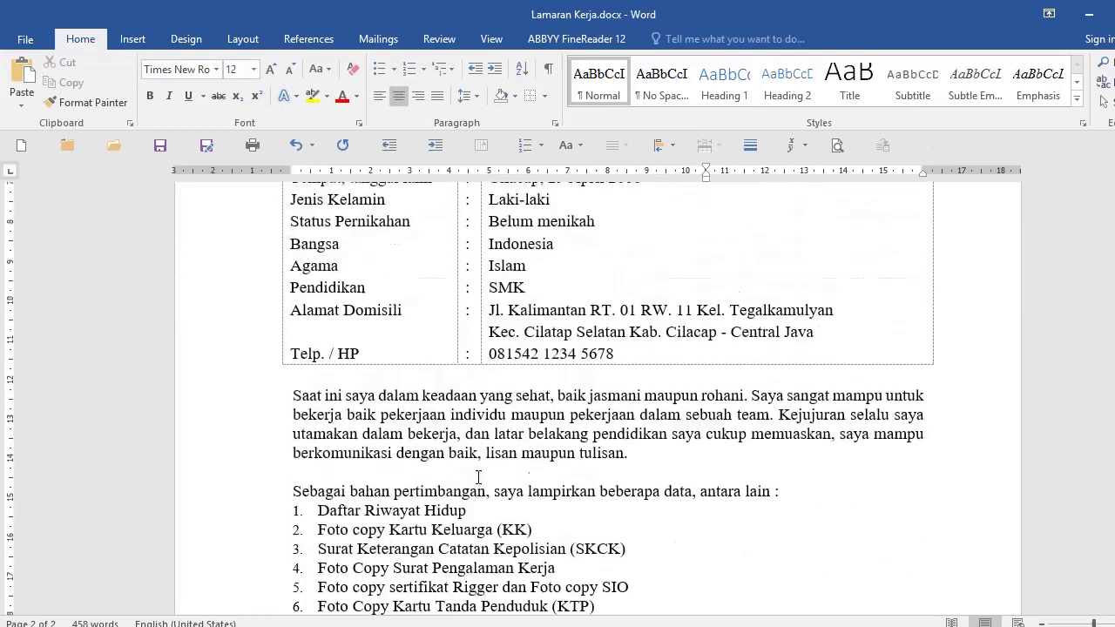
pyautogui.click(371, 366)
pyautogui.scroll(-7, 371, 366)
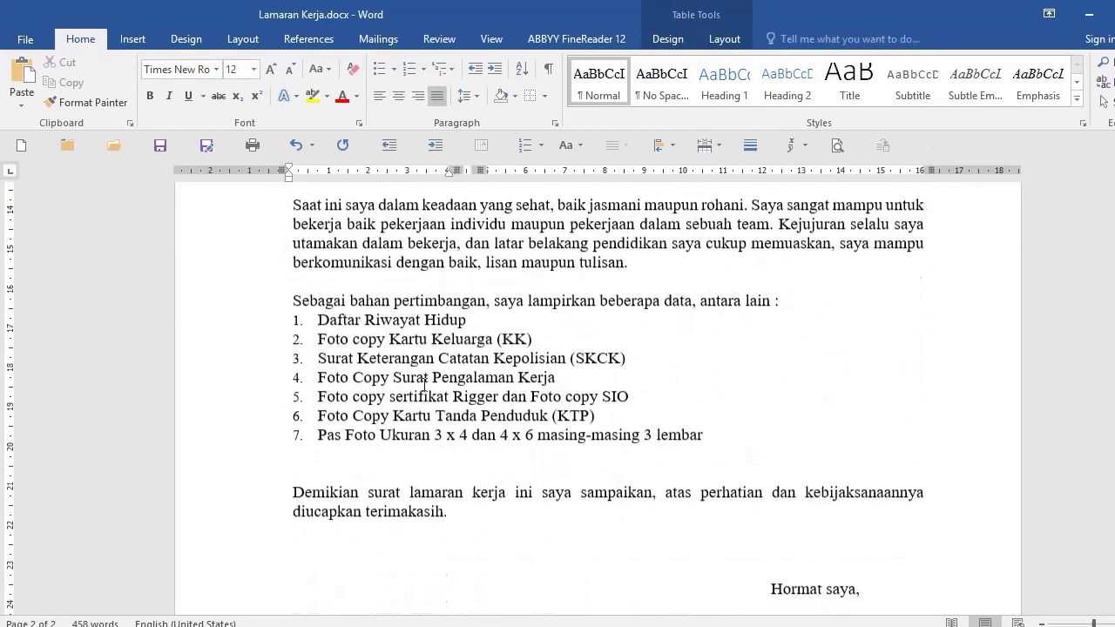
pyautogui.click(402, 352)
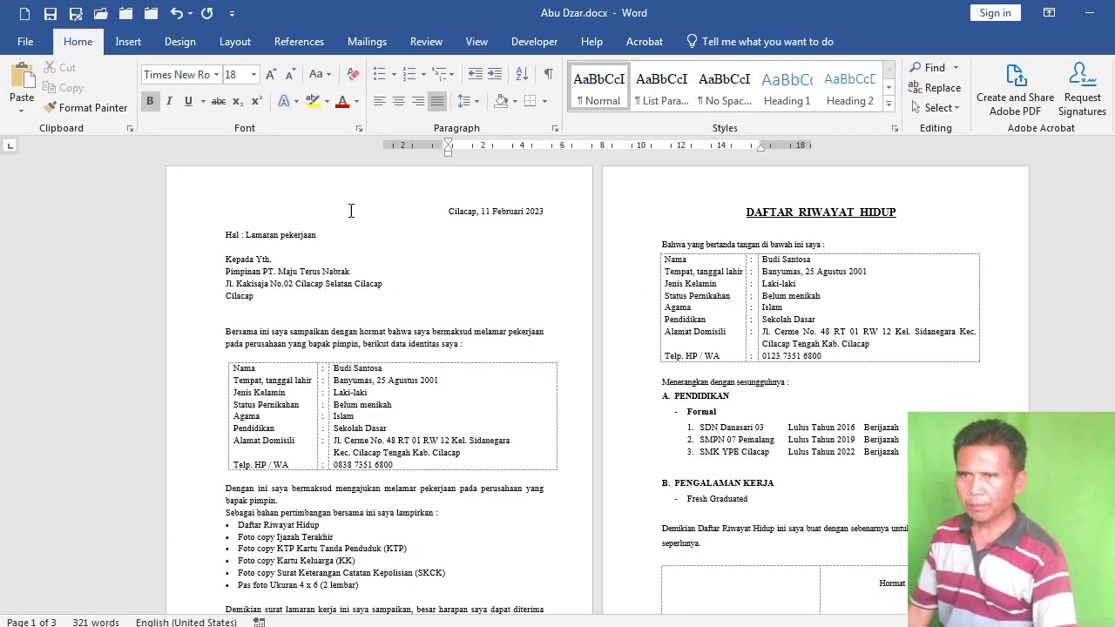
pyautogui.click(378, 206)
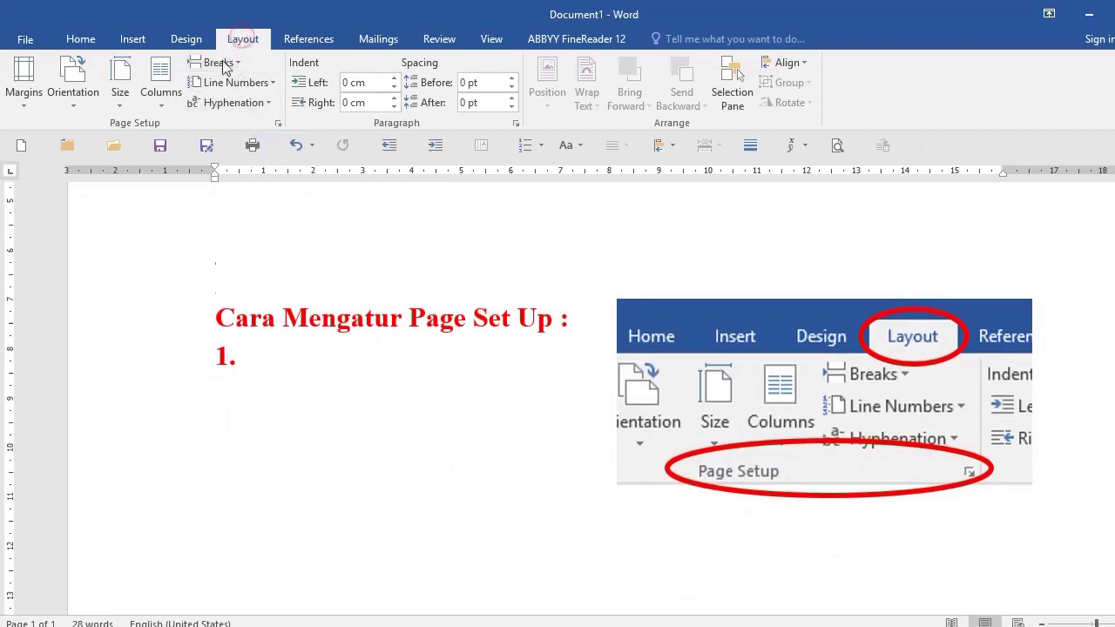
# - Set the whole document's paper size to A4 210 x 297 mm, and change the height to 33 cm
pyautogui.click(278, 125)
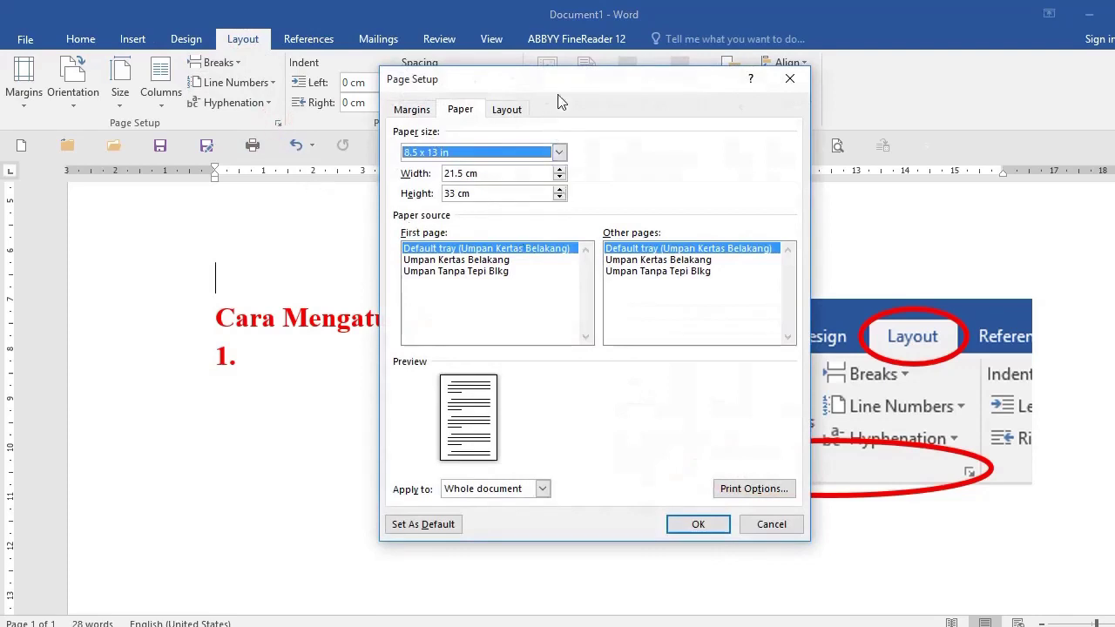
pyautogui.click(560, 156)
pyautogui.scroll(3, 562, 193)
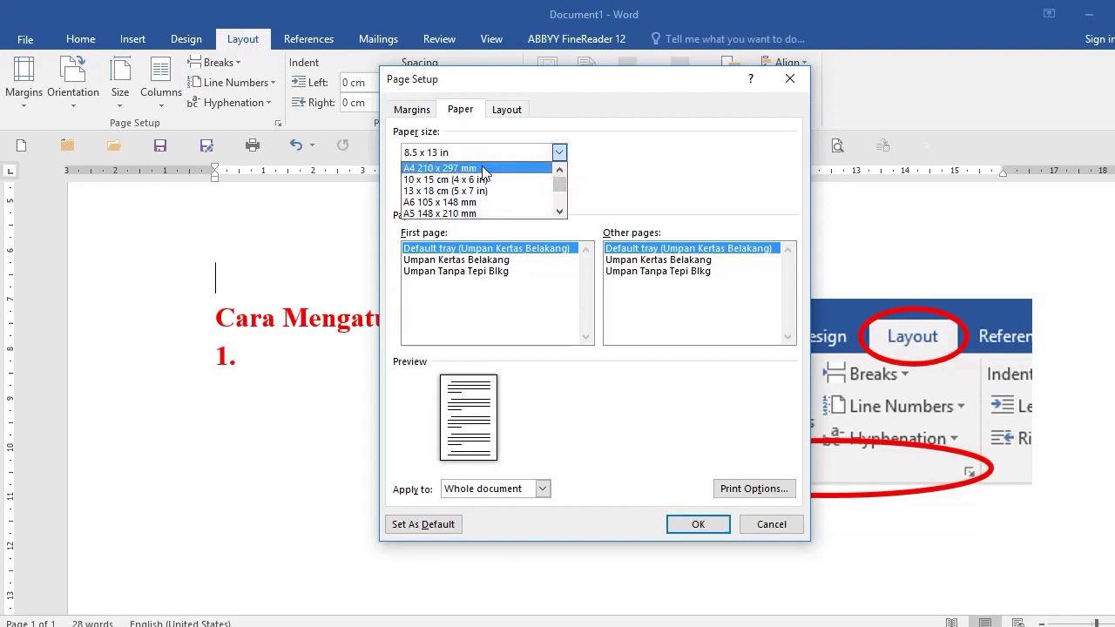
pyautogui.click(484, 168)
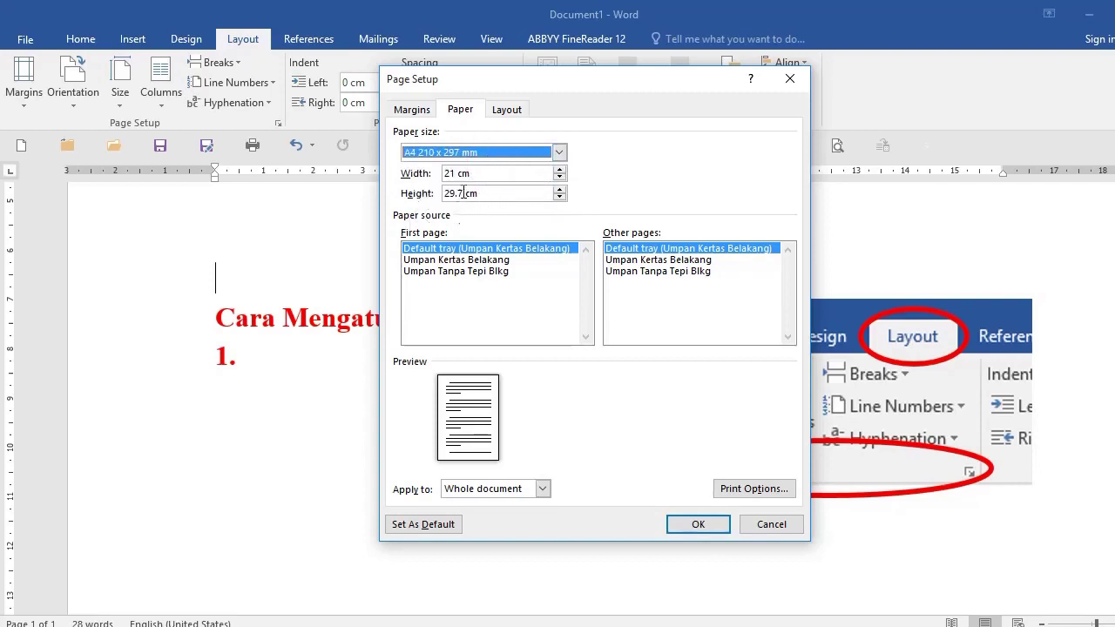
pyautogui.moveTo(466, 193); pyautogui.dragTo(435, 193)
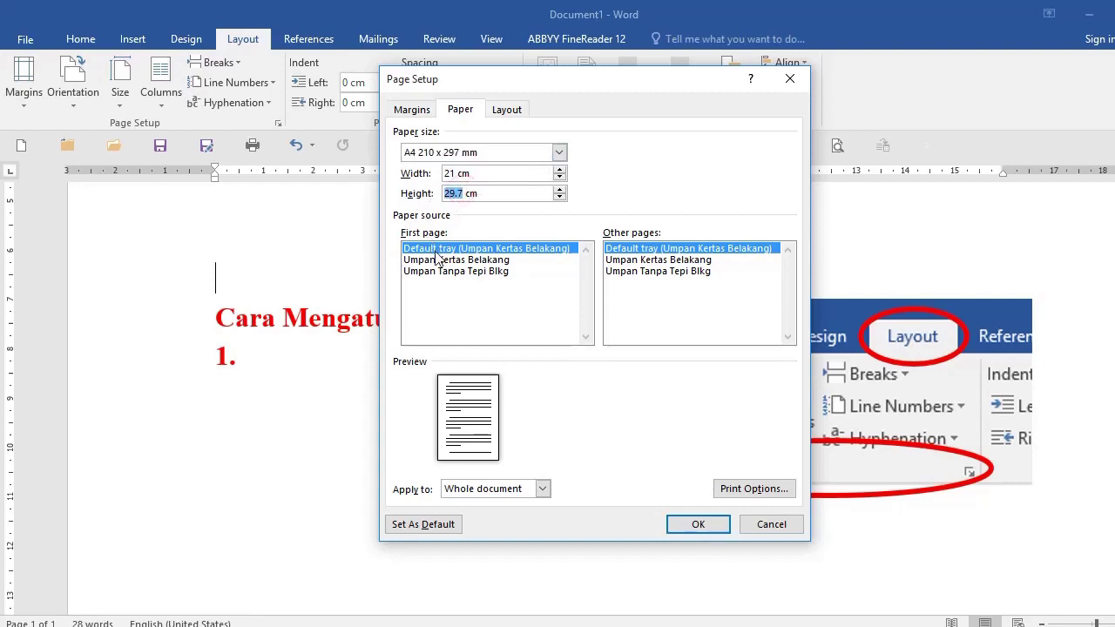
pyautogui.write('33')
pyautogui.click(491, 197)
pyautogui.click(698, 524)
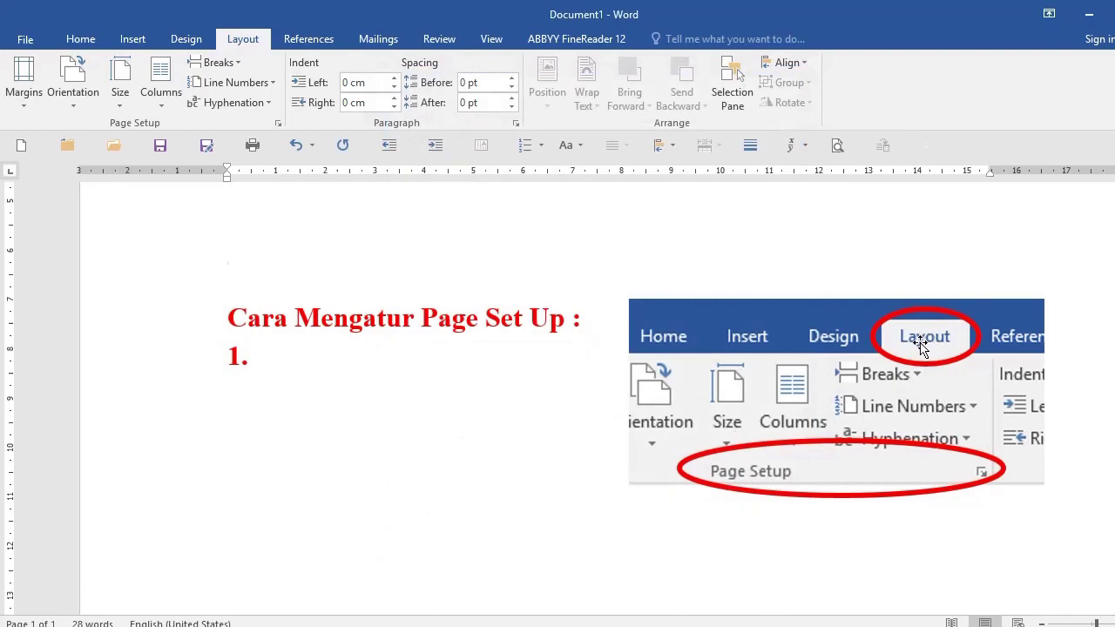
# - Repeat the paper setup by choosing A4 210 x 297 mm again and applying a custom height of 33 cm
pyautogui.click(279, 123)
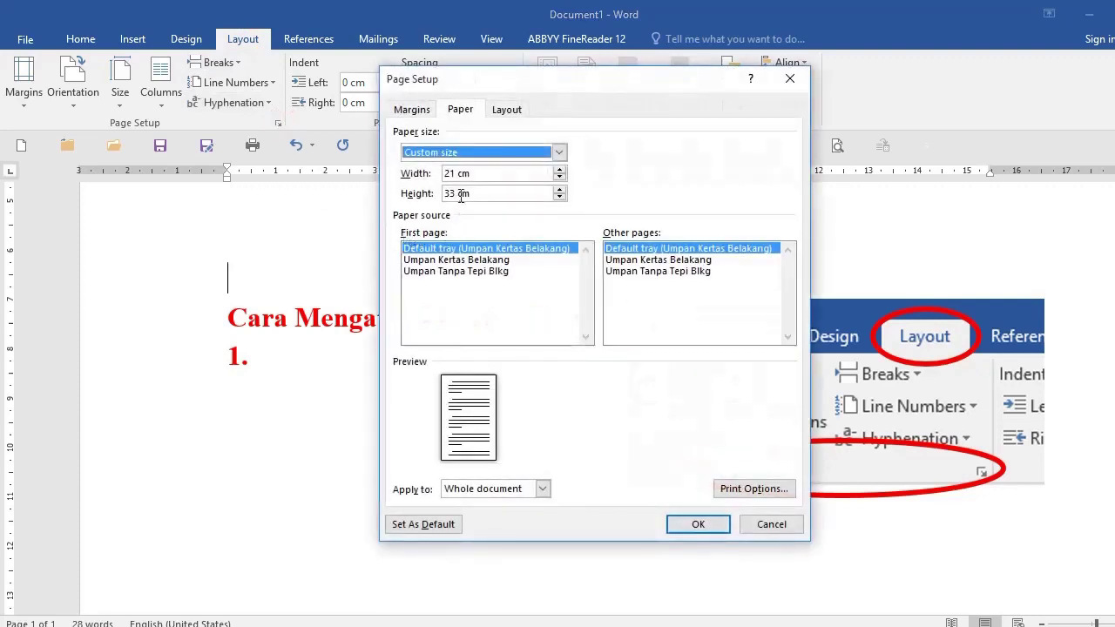
pyautogui.click(560, 152)
pyautogui.moveTo(559, 200); pyautogui.dragTo(559, 173)
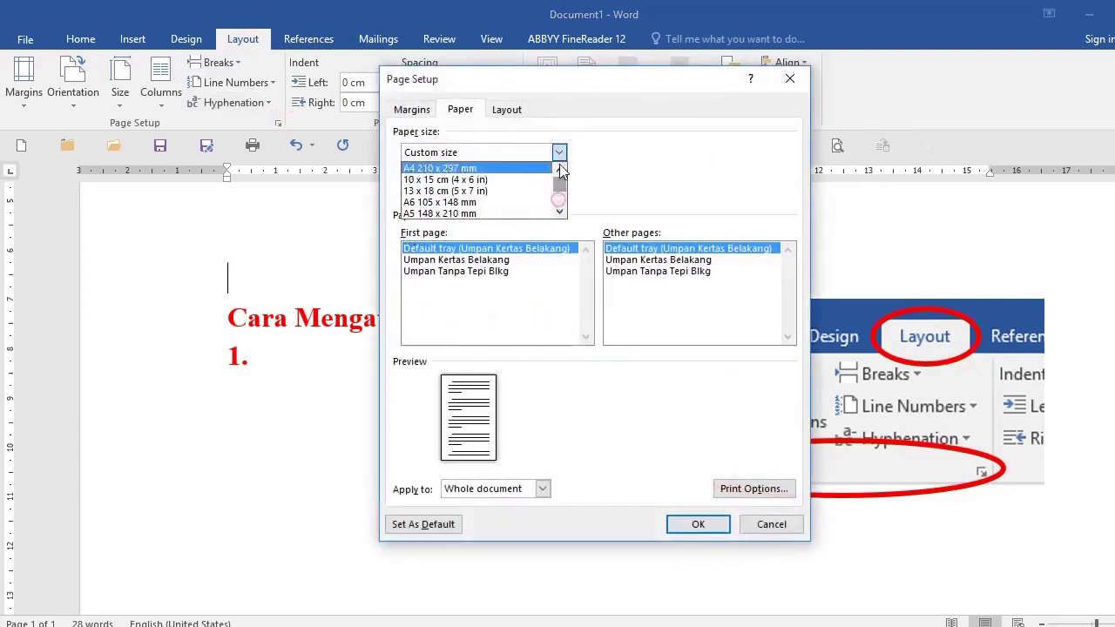
pyautogui.click(488, 171)
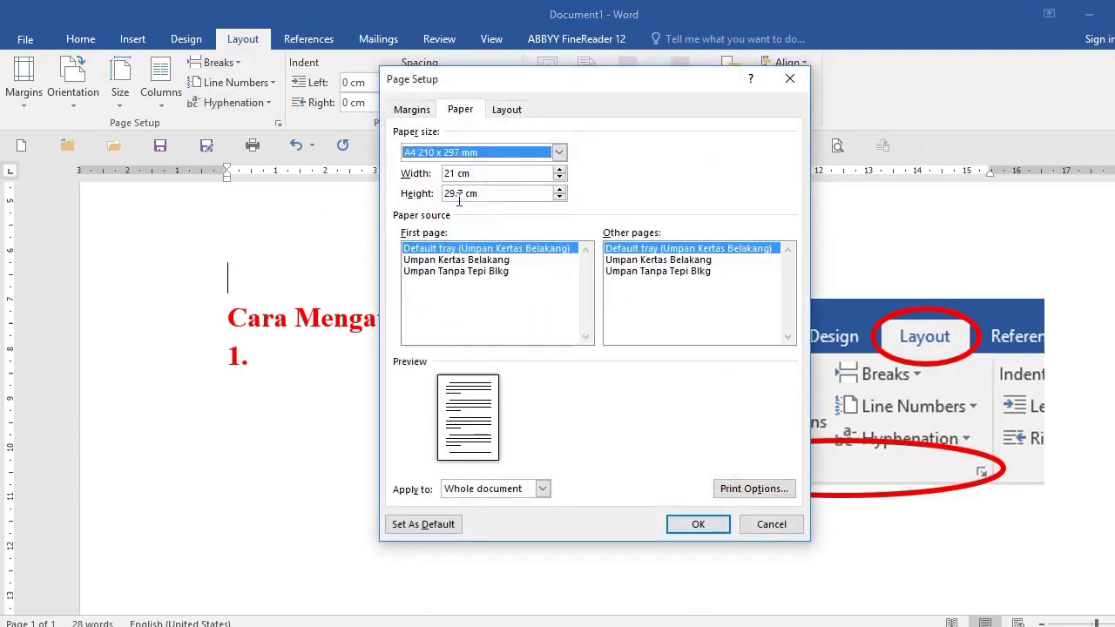
pyautogui.doubleClick(462, 192)
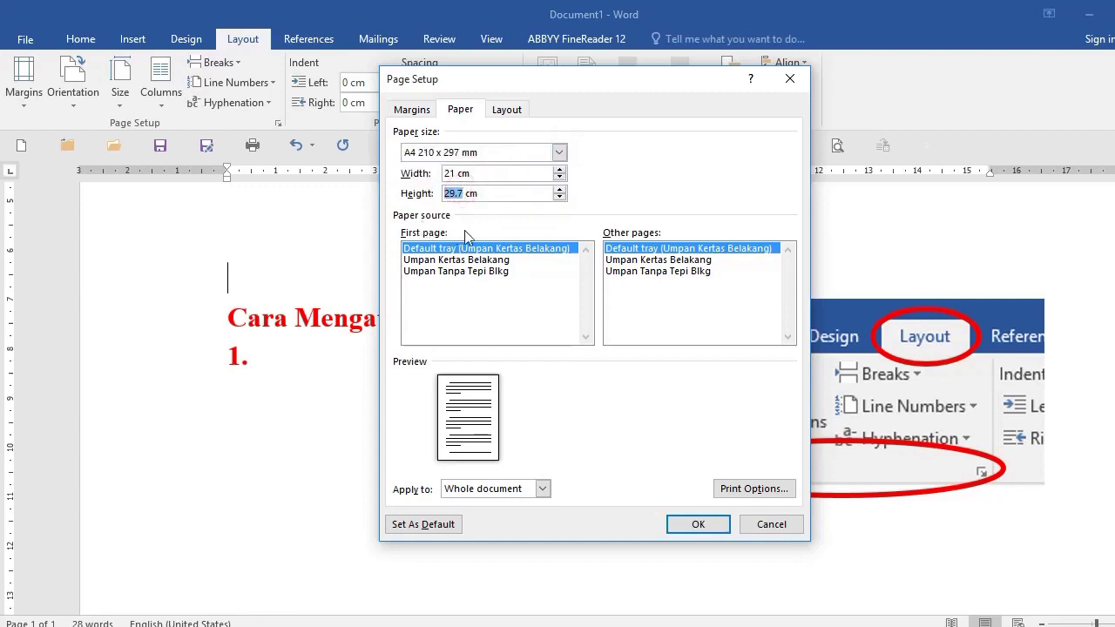
pyautogui.write('33')
pyautogui.click(698, 524)
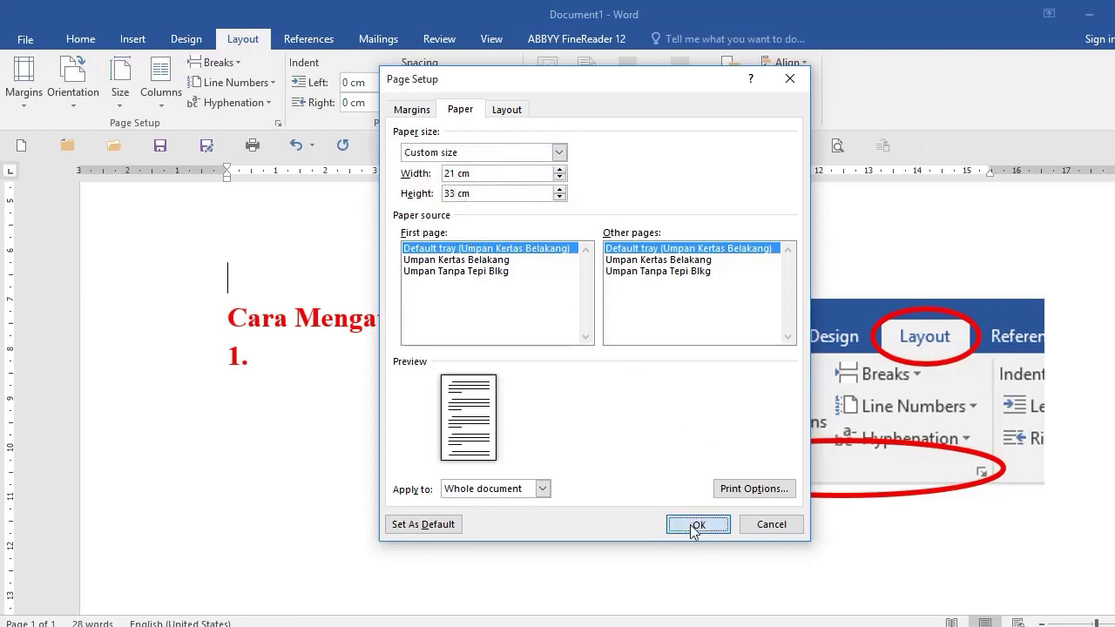
pyautogui.scroll(-3, 518, 397)
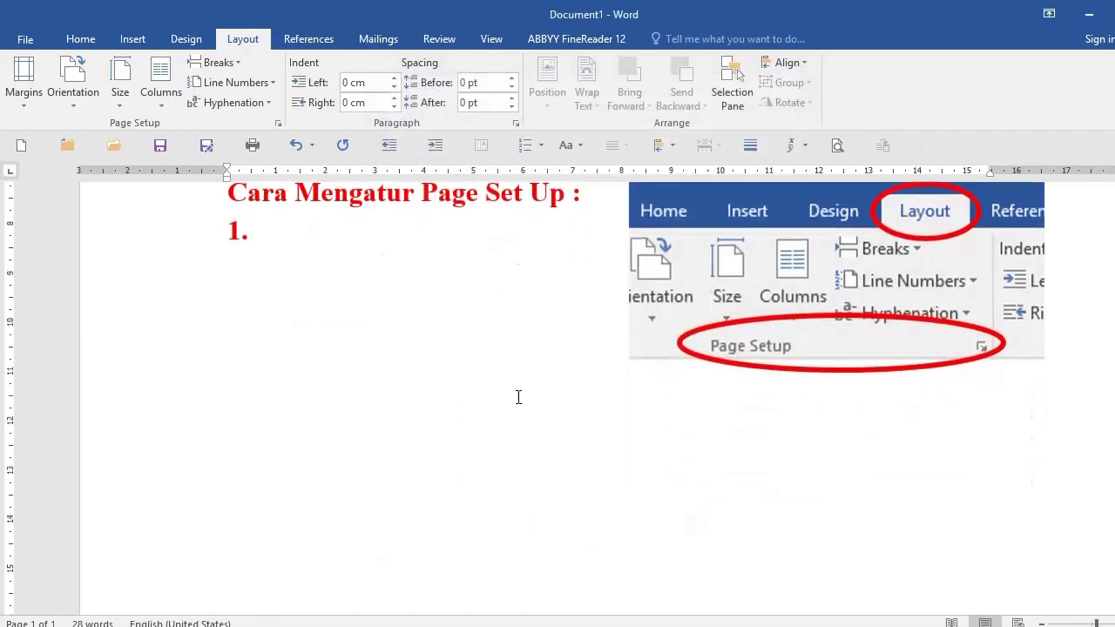
pyautogui.scroll(3, 490, 435)
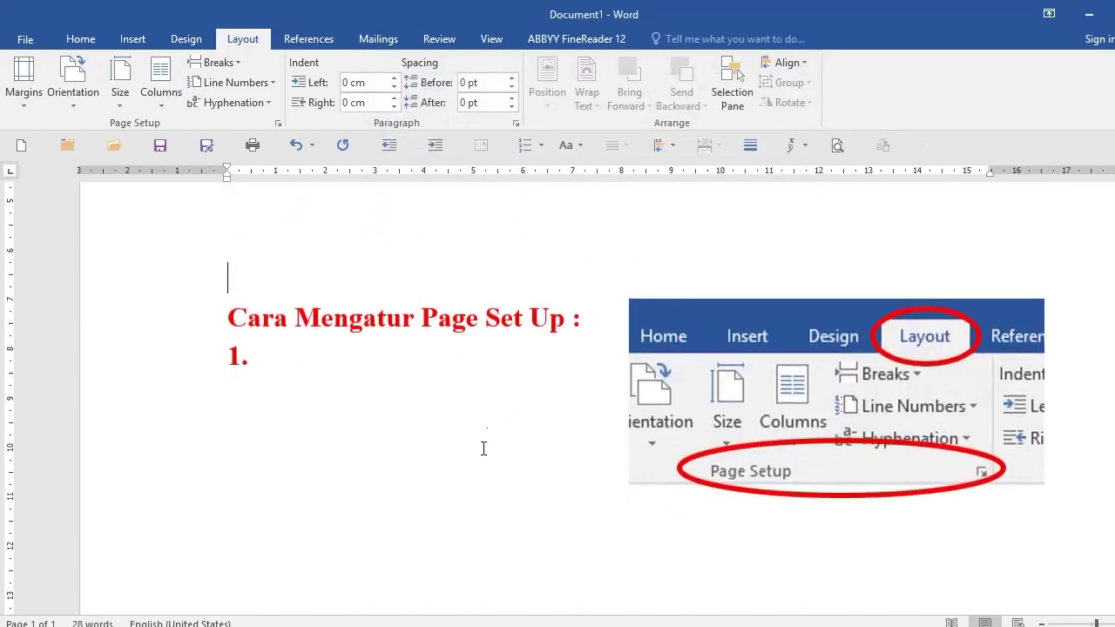